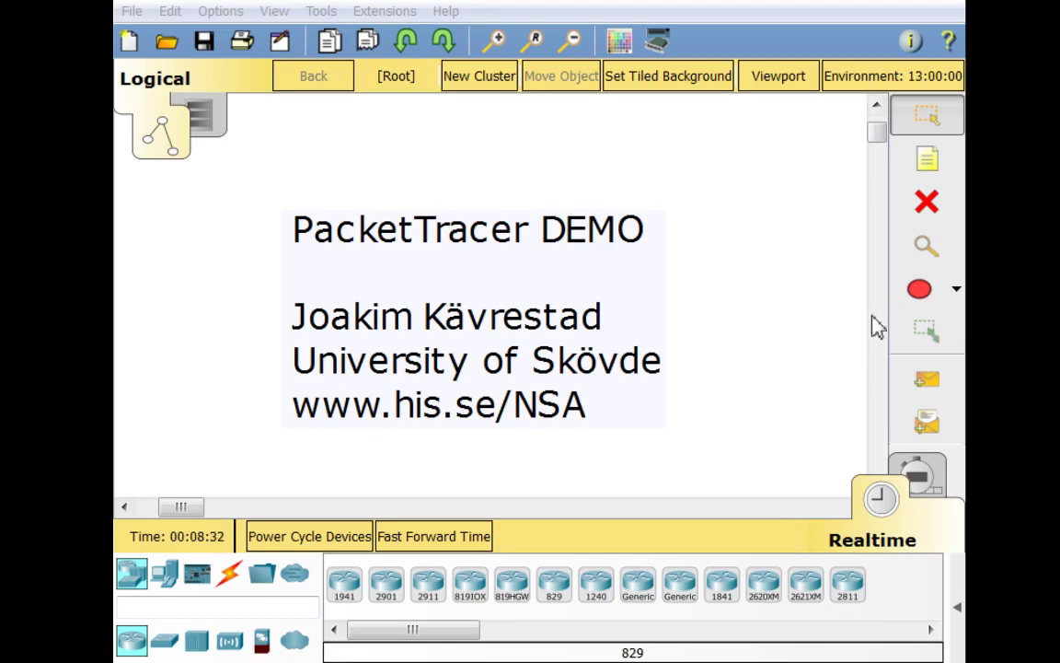
left_click(918, 204)
left_click(416, 300)
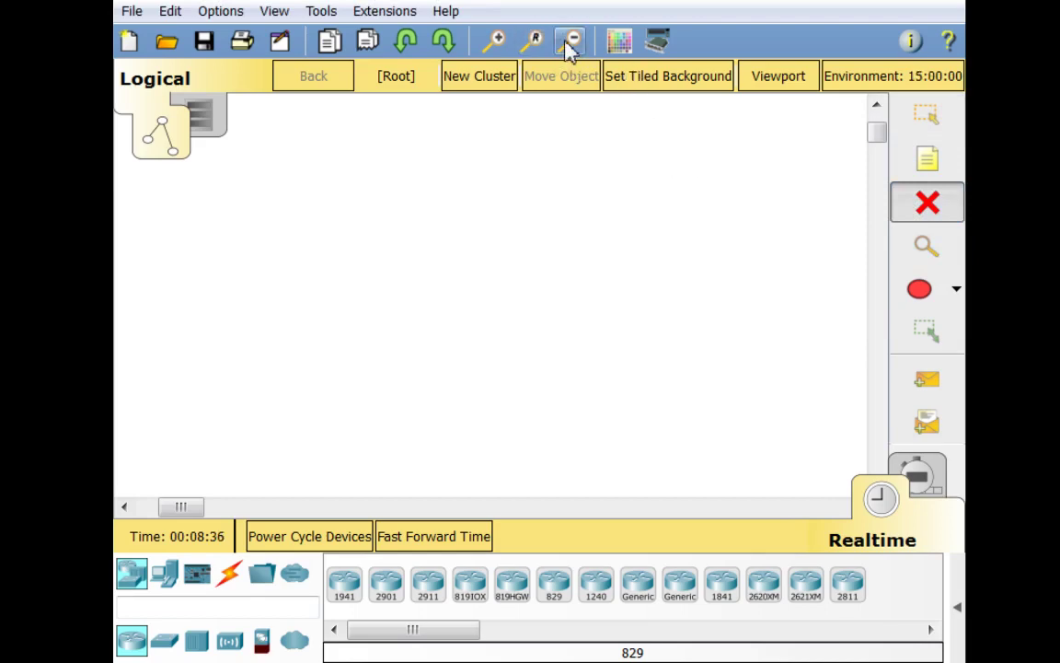
key("Escape")
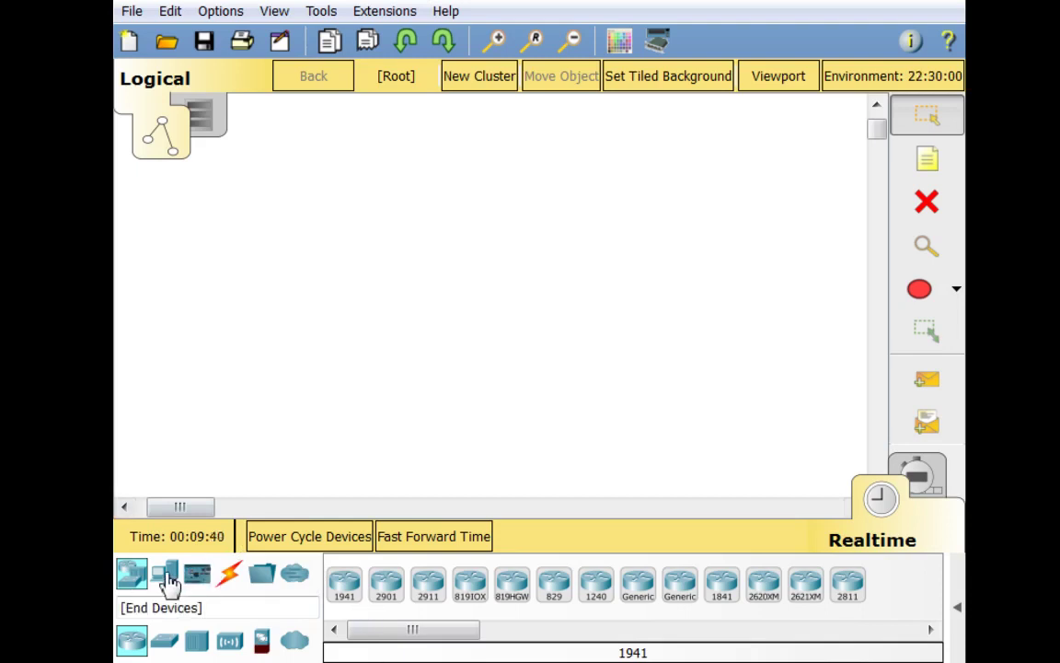
Browse the device categories and place a generic Router-PT, Router1, in the workspace centre
left_click(166, 573)
left_click(196, 575)
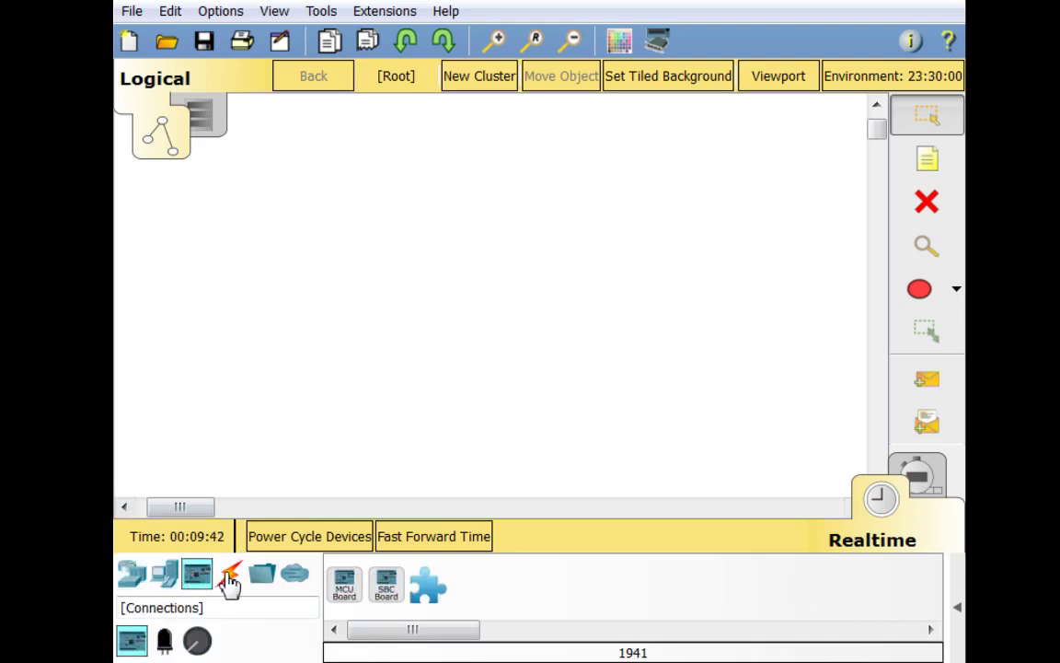
left_click(230, 578)
left_click(263, 577)
left_click(299, 583)
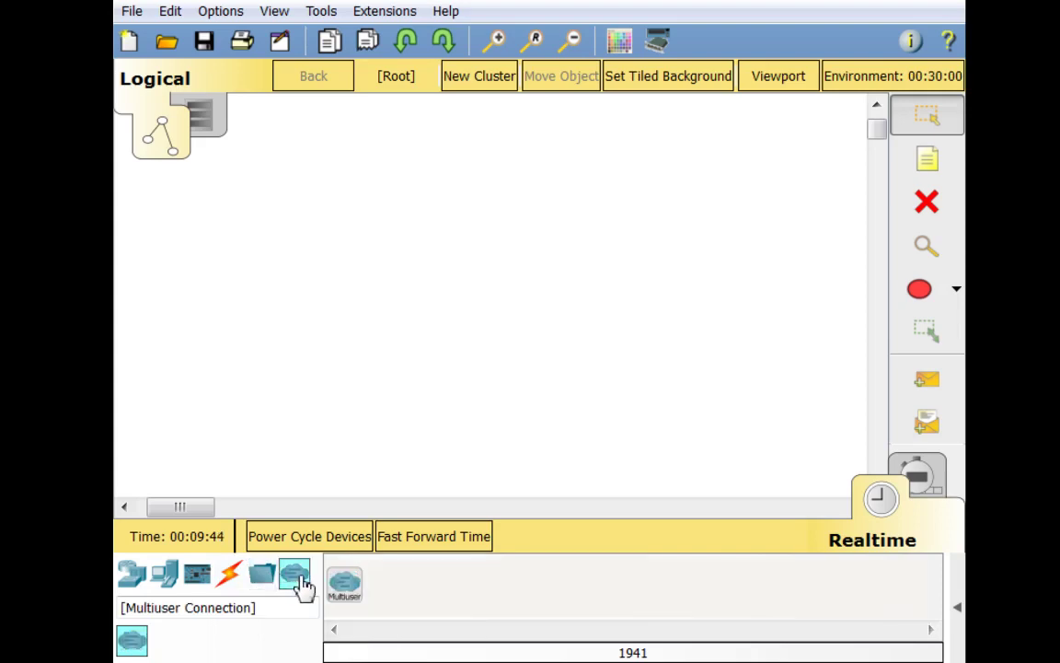
left_click(138, 586)
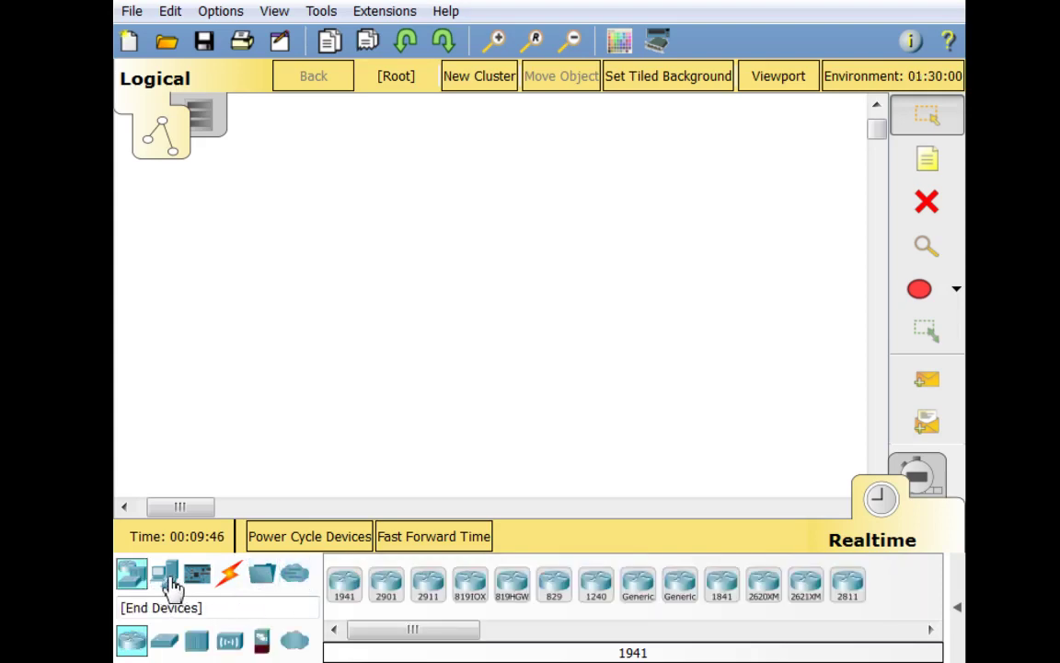
left_click(168, 580)
left_click(197, 579)
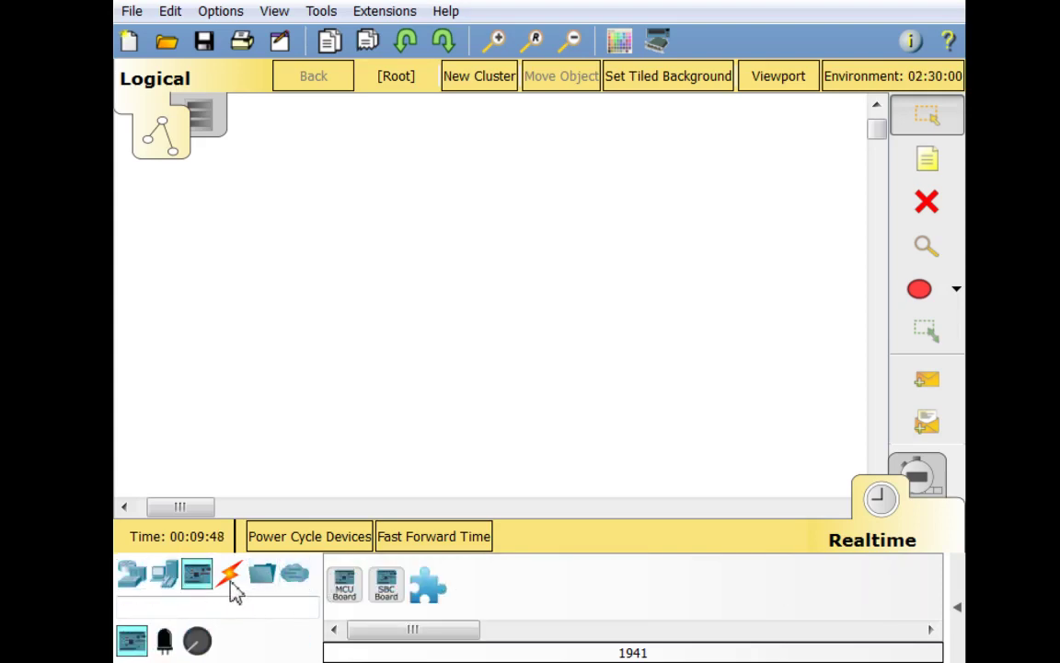
left_click(231, 581)
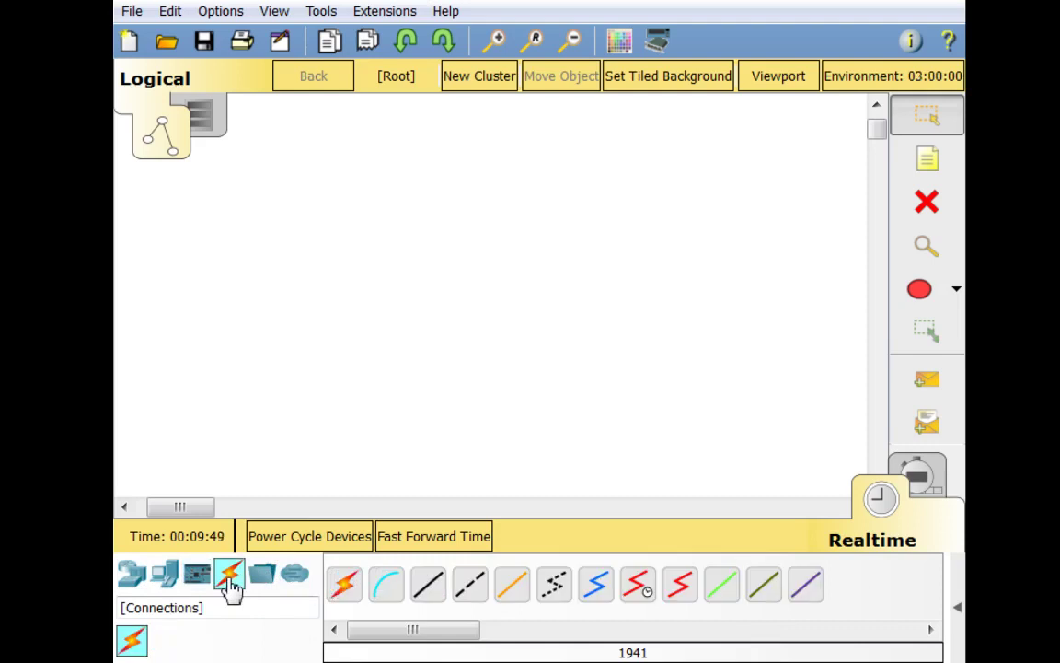
left_click(137, 584)
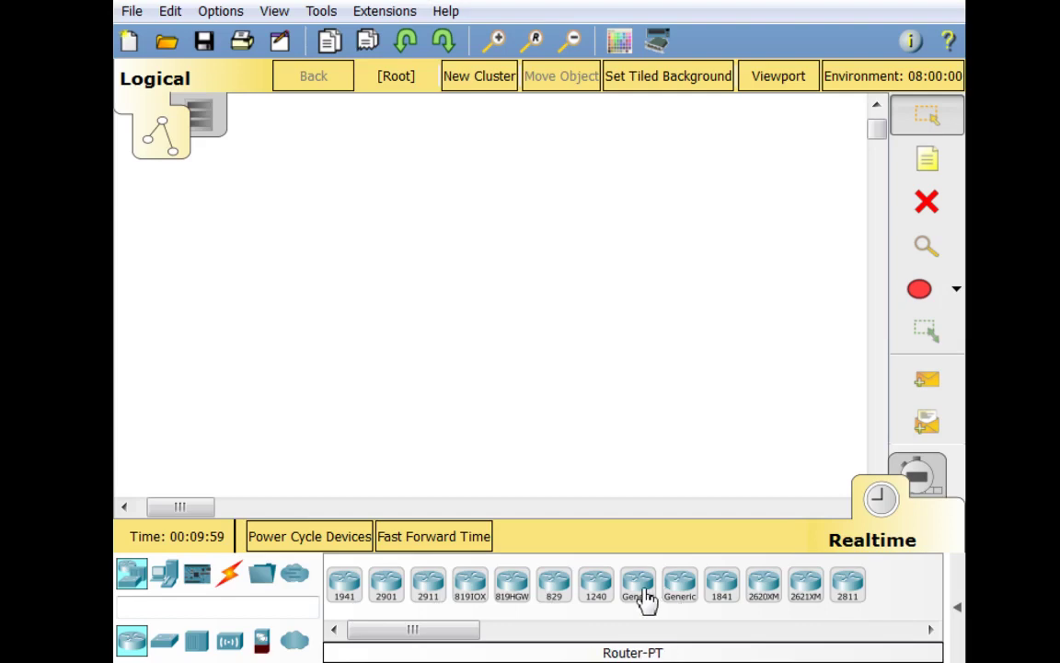
left_click_drag(643, 598, 448, 278)
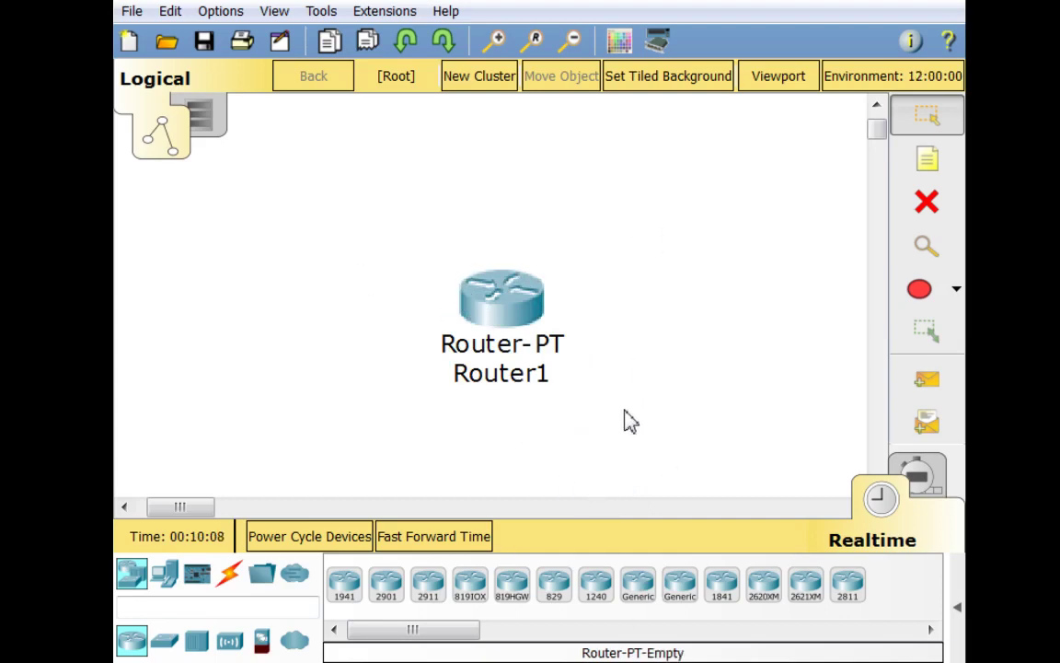
Open Router1 and toggle its power switch off and back on
left_click(511, 314)
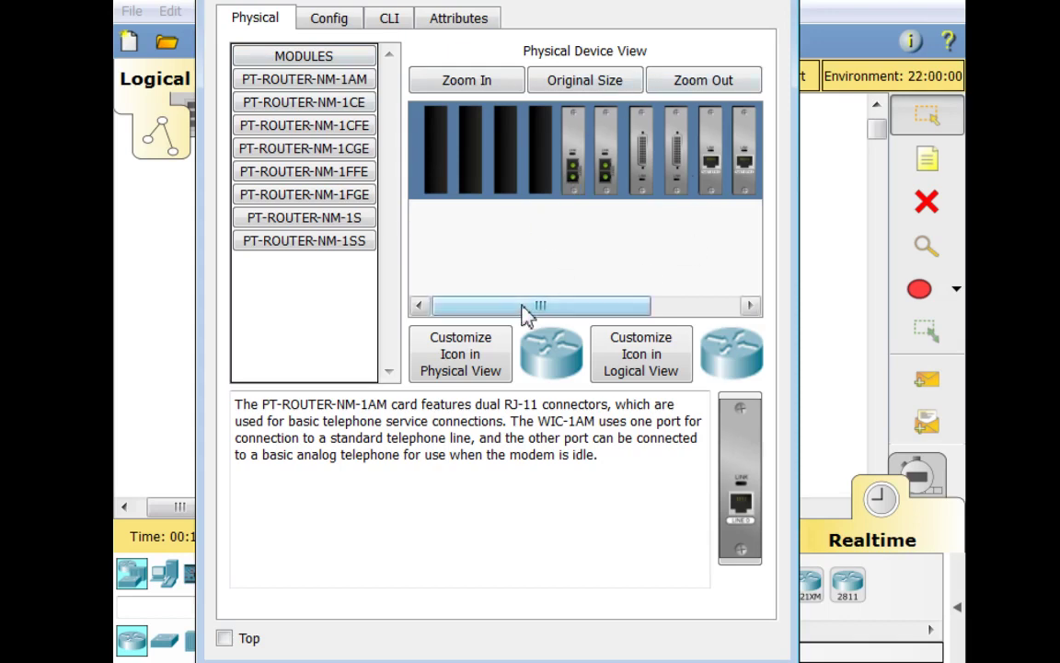
left_click_drag(525, 306, 676, 302)
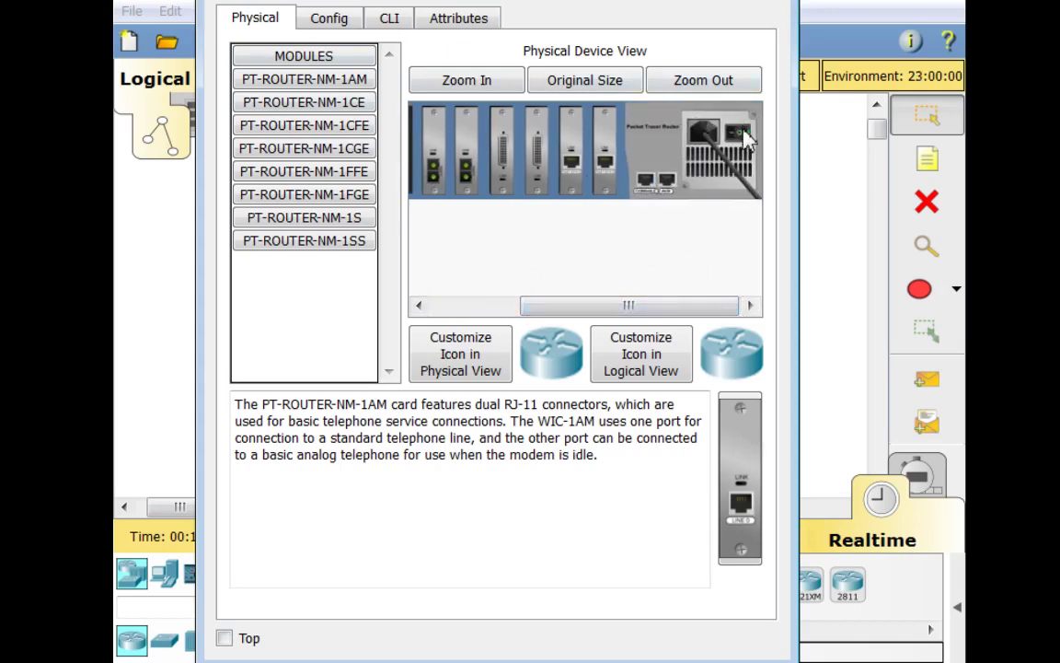
left_click(745, 137)
left_click(746, 138)
left_click(745, 138)
Try Router1's Config settings twice, dismissing the still-booting warning each time
left_click(300, 19)
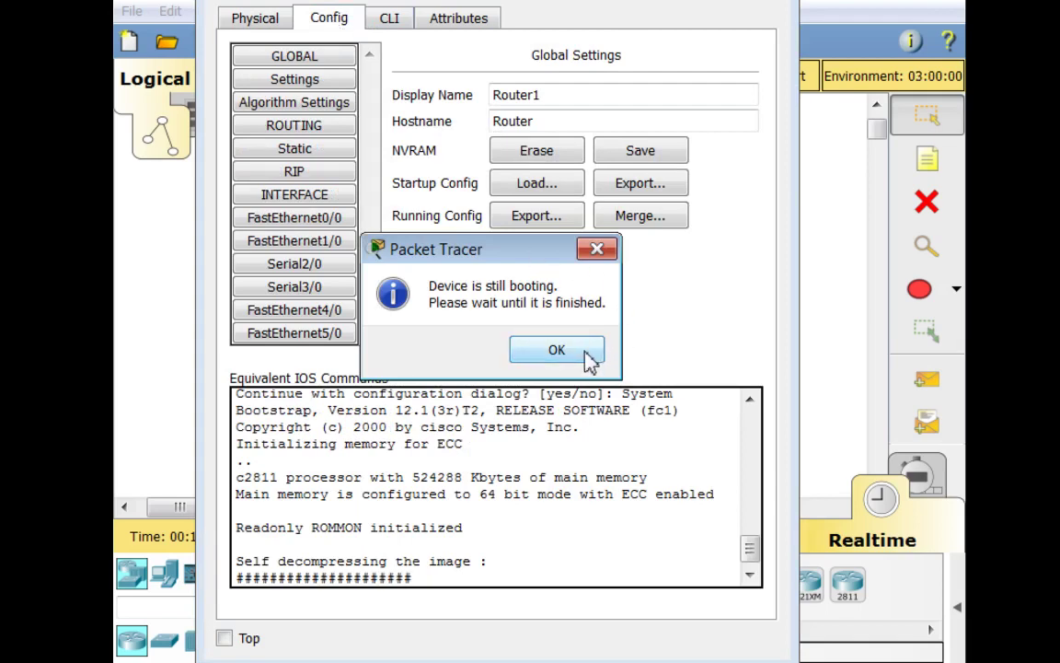
left_click(572, 352)
left_click(306, 20)
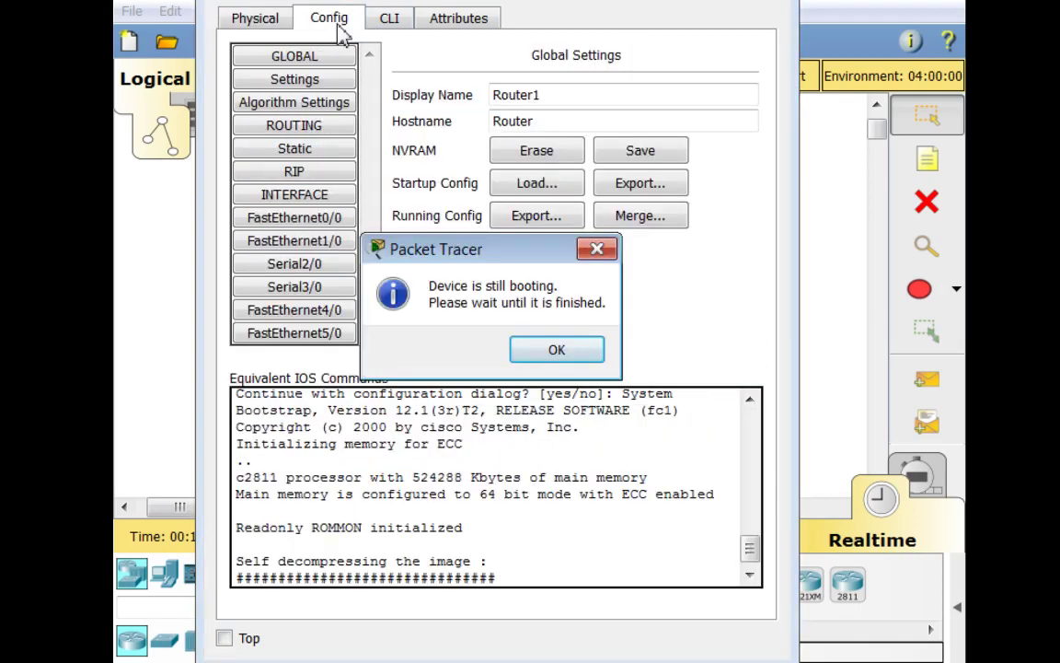
left_click(549, 348)
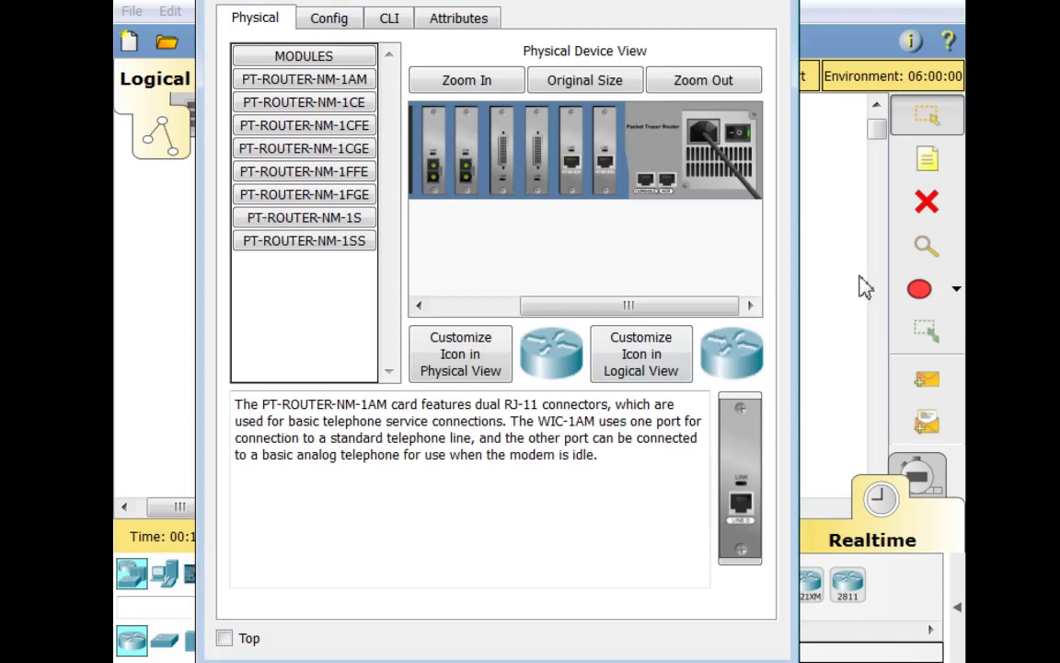
Close Router1's window, fast-forward simulated time four times, and reopen Router1's device window
left_click(832, 262)
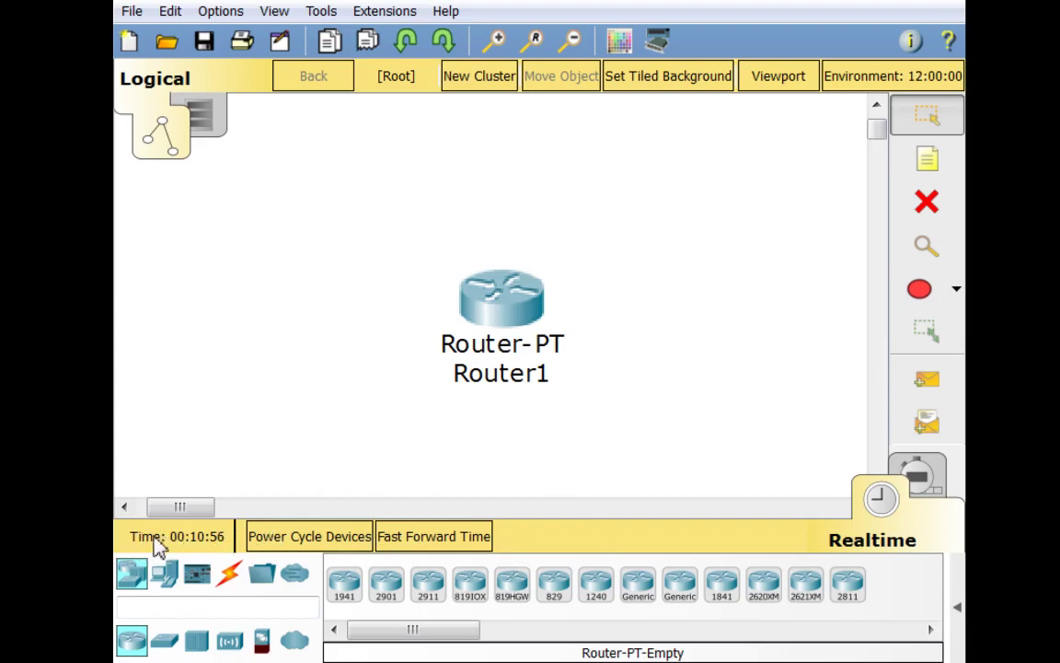
left_click(444, 543)
left_click(445, 543)
left_click(445, 543)
left_click(445, 543)
left_click(494, 322)
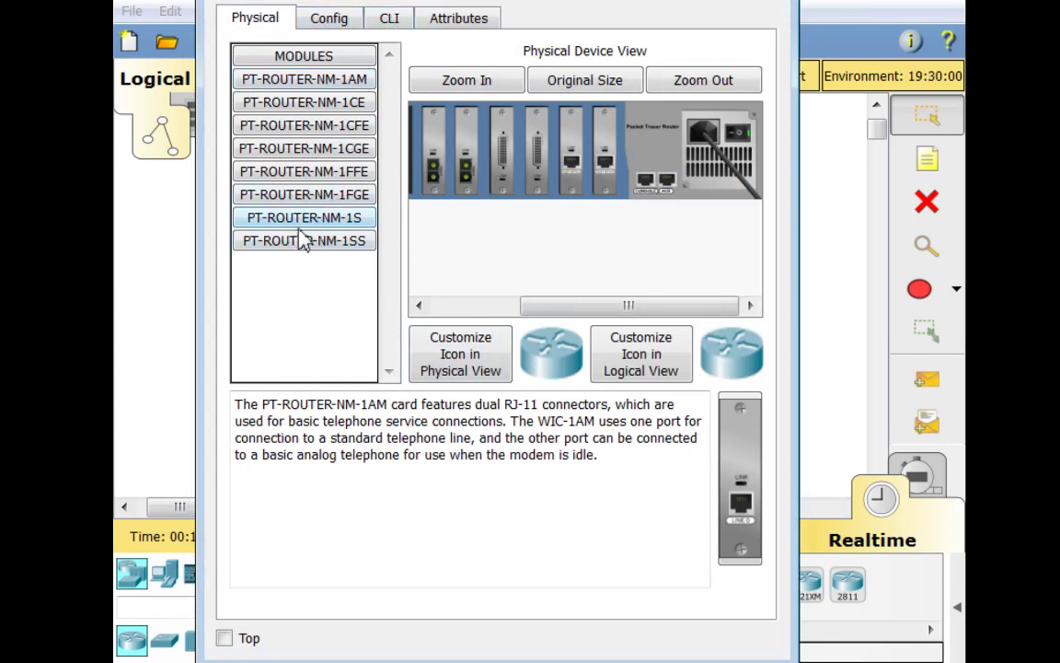
Get Router1's console to the Router> prompt, then return to its Config global settings
left_click(324, 27)
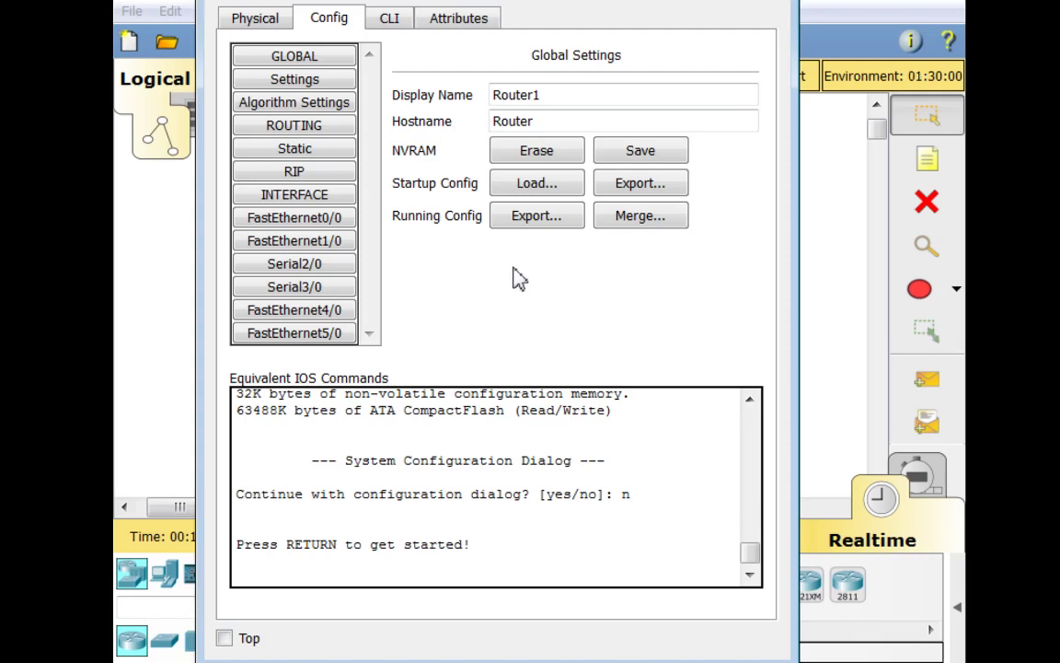
left_click(389, 20)
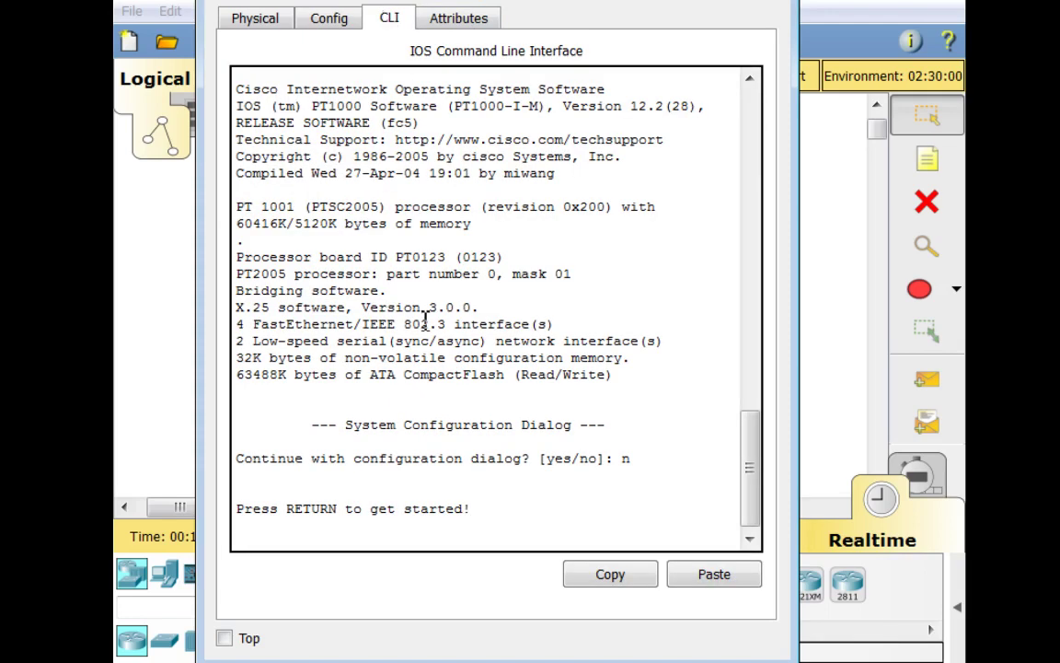
key("Return")
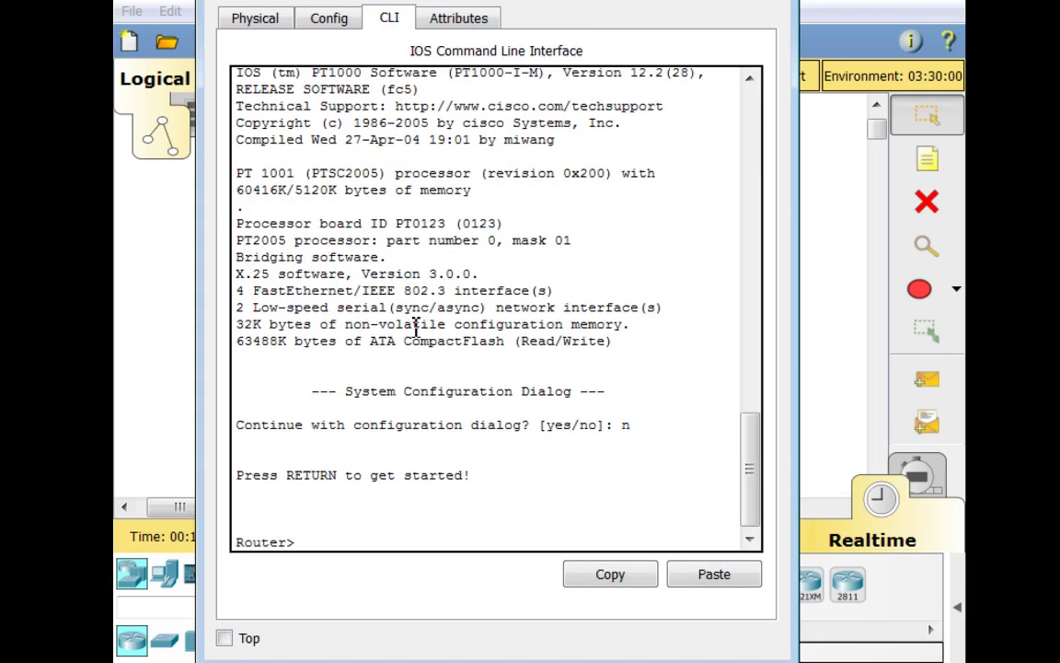
left_click(322, 19)
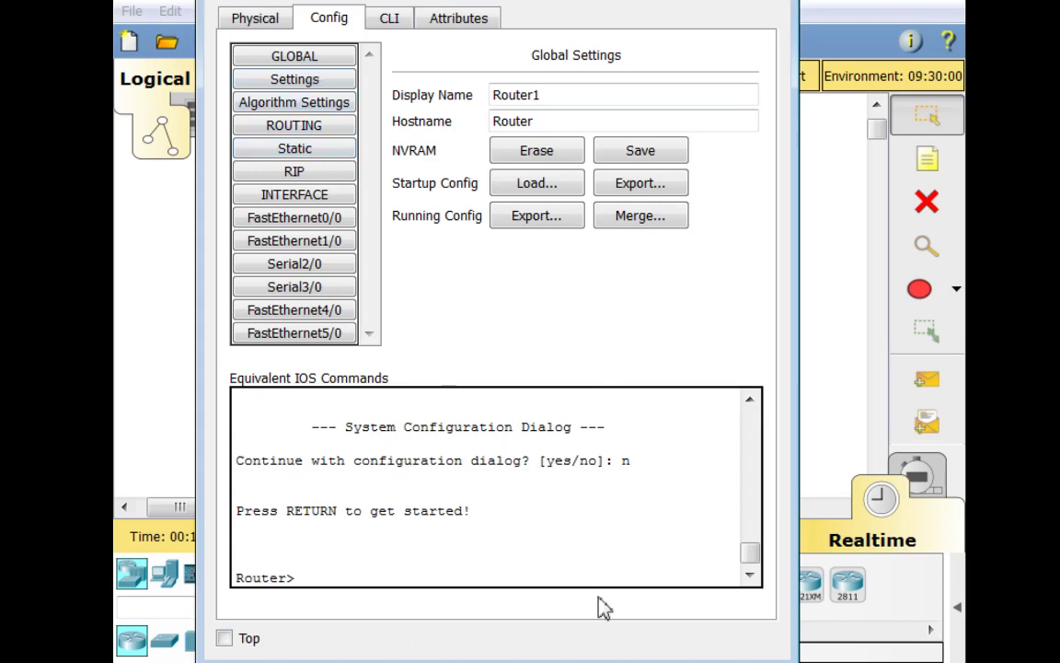
Enter the invalid address 'adfwerfg' for FastEthernet0/0, accept the rejection, and switch to the CLI
left_click(308, 151)
left_click(312, 265)
left_click(311, 221)
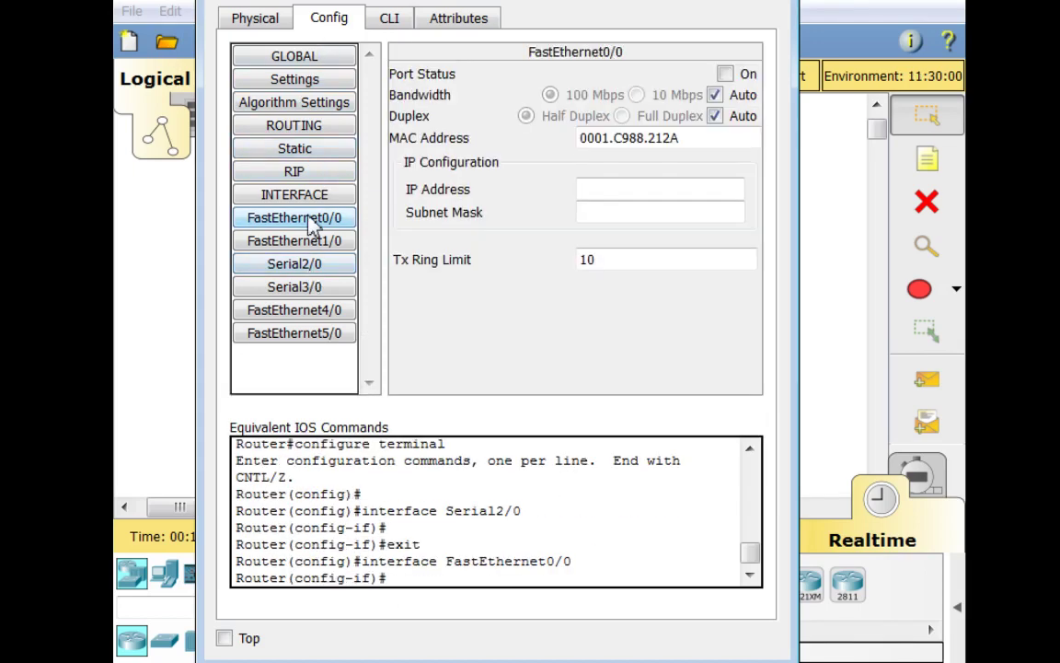
left_click(602, 192)
type("adfwerfg")
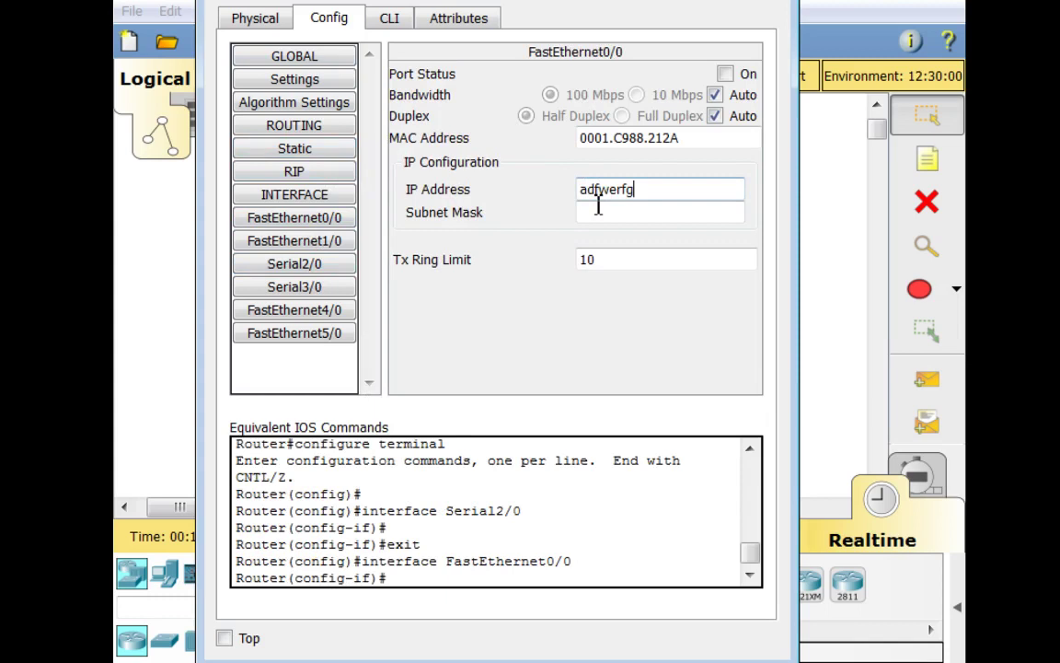
left_click(598, 206)
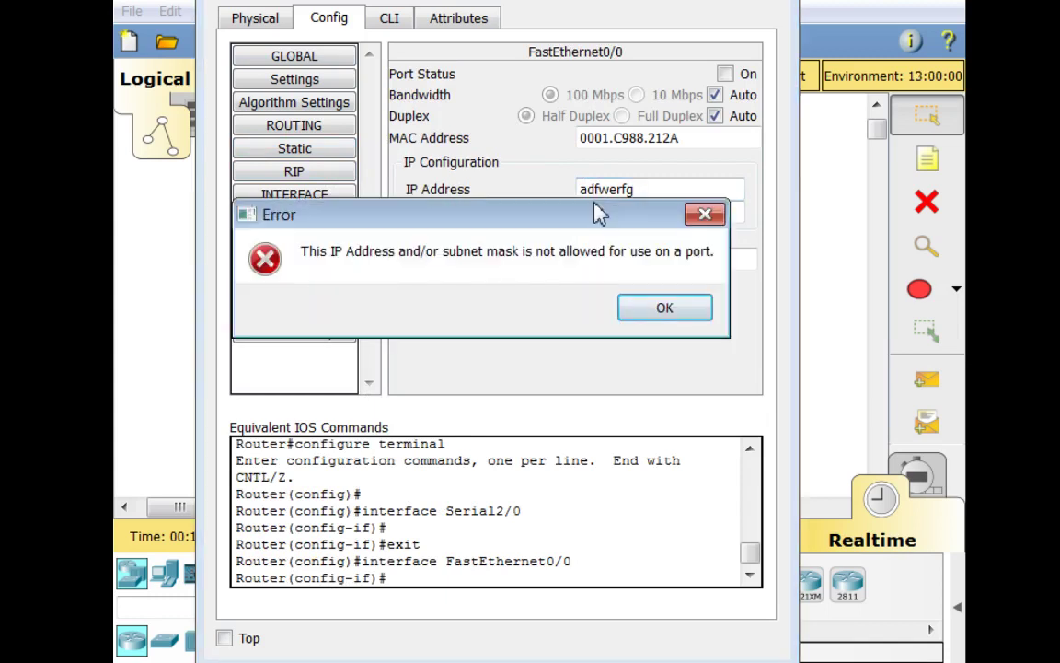
left_click(667, 324)
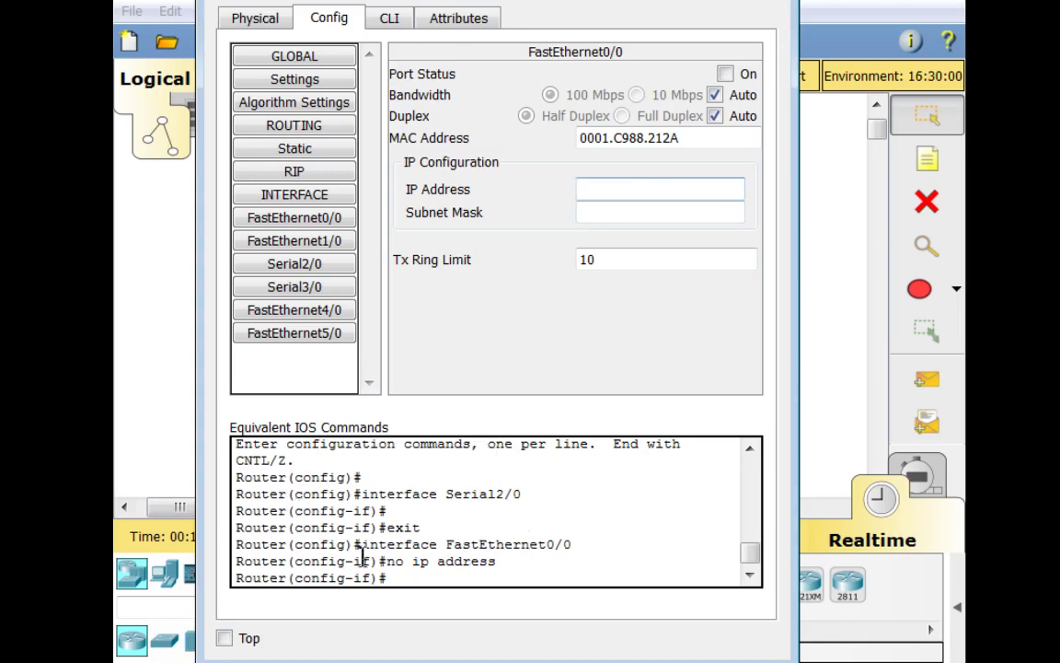
left_click(389, 21)
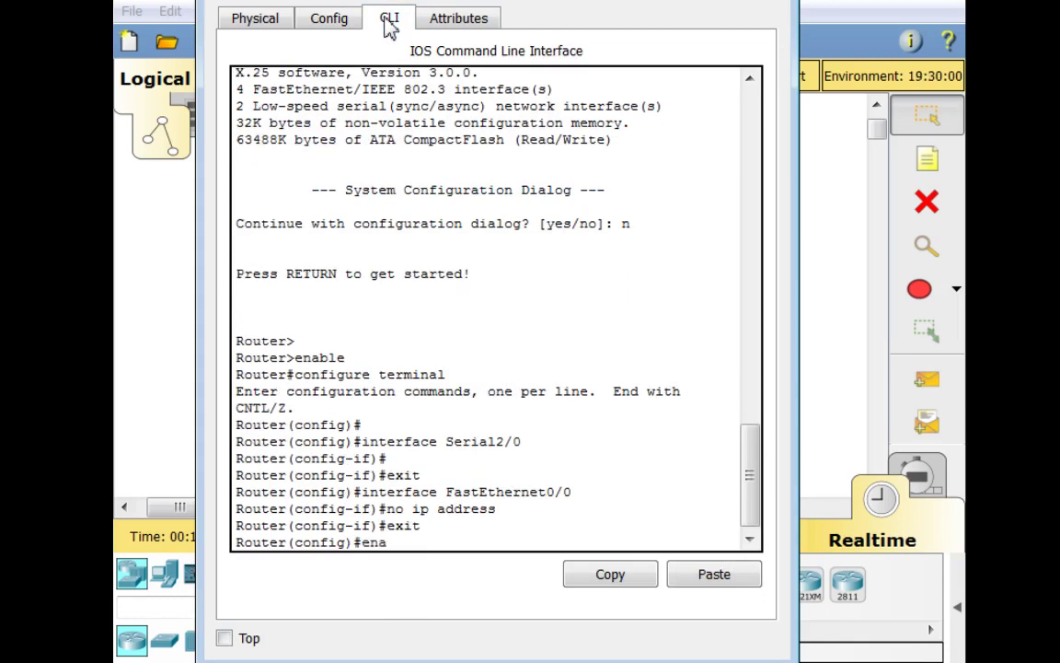
Set an enable secret on Router1 using a long random password
type("le se")
key("Tab")
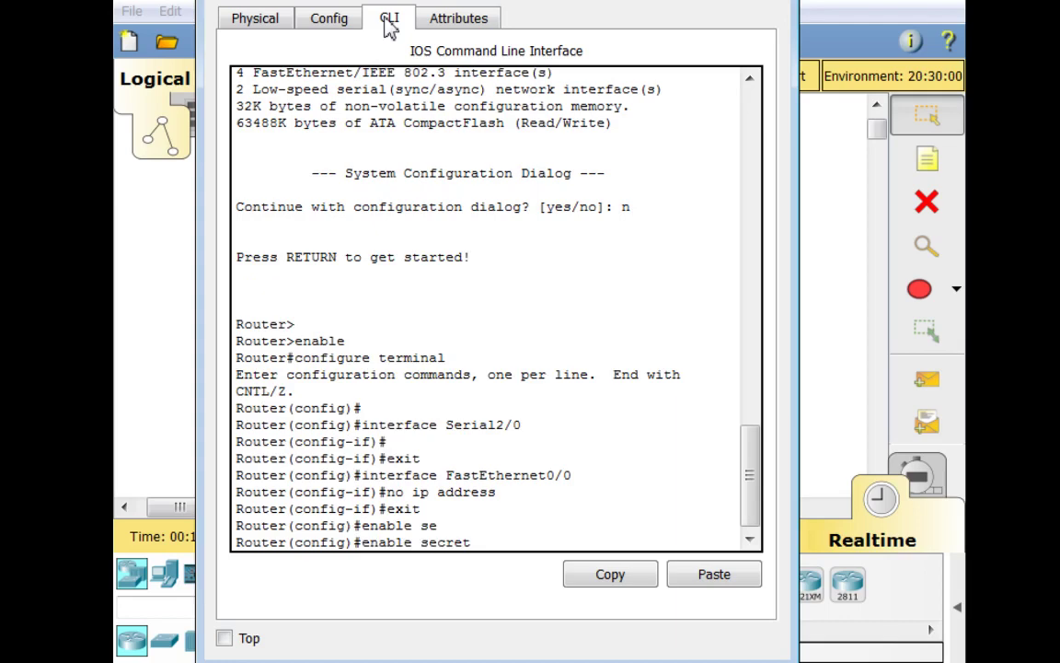
type("oihfd9324fd24nd0213d290d")
key("Return")
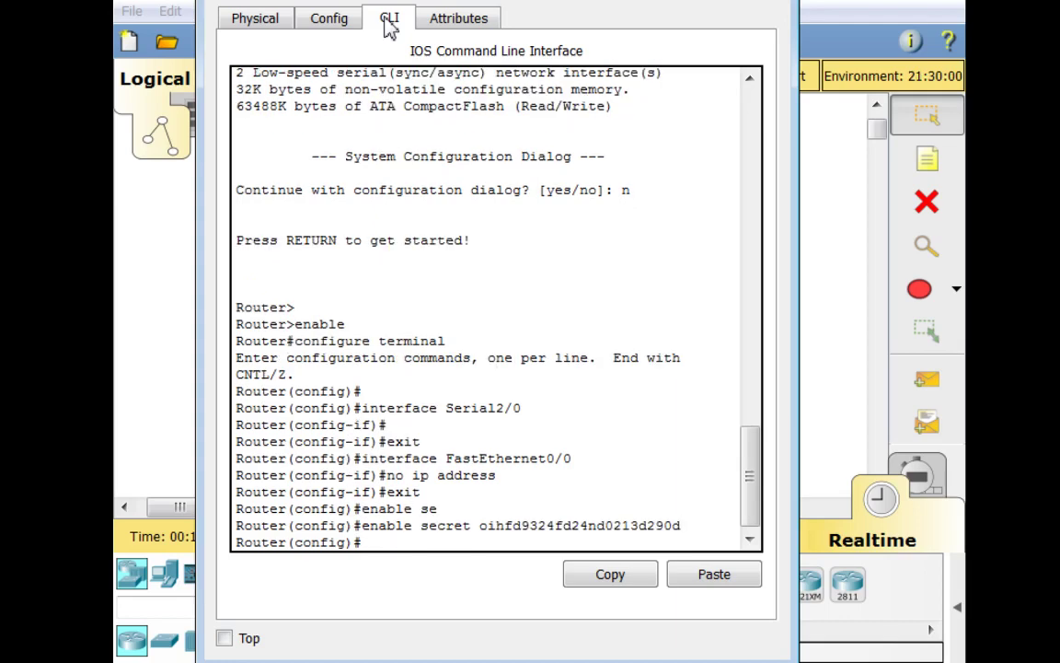
Exit to a new console session and run ena, which stops at the password prompt
type("exit")
key("Return")
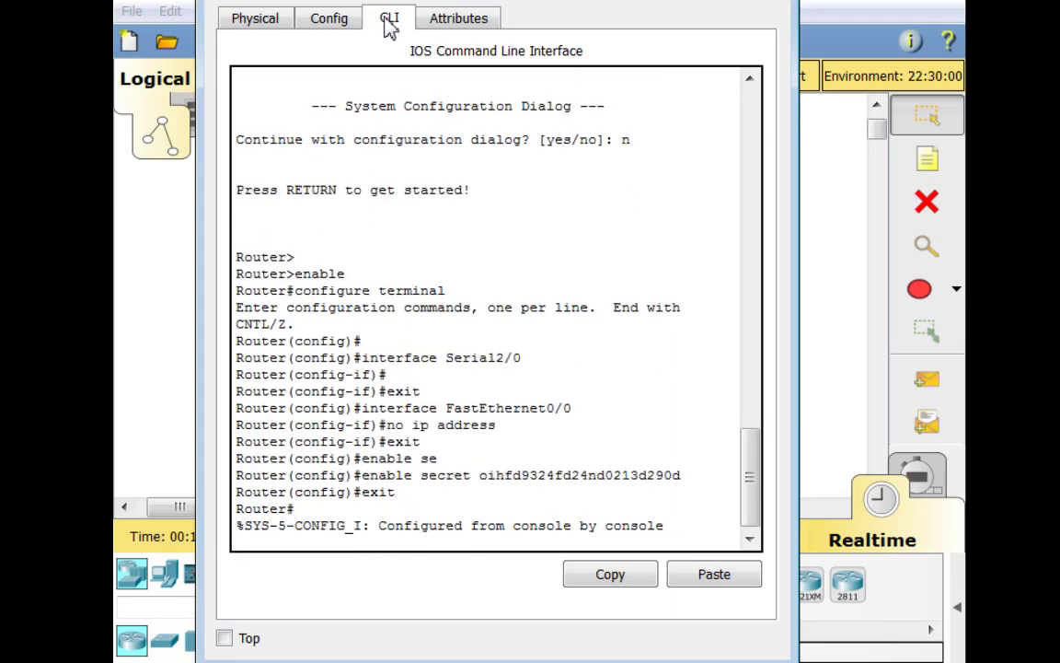
key("Return")
type("exit")
key("Return")
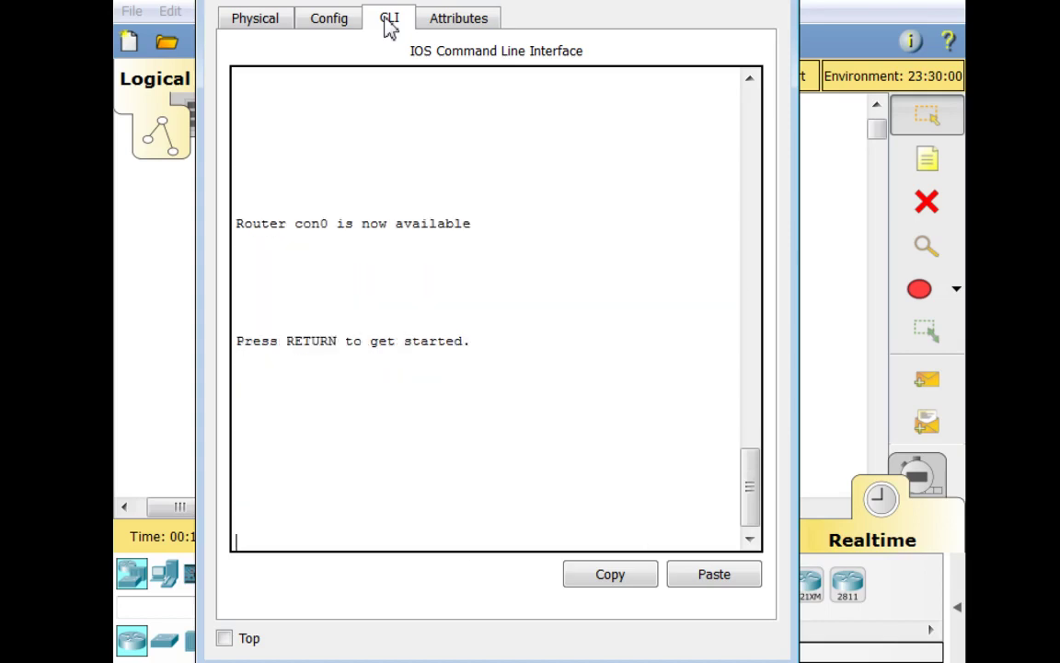
key("Return")
type("ena")
key("Return")
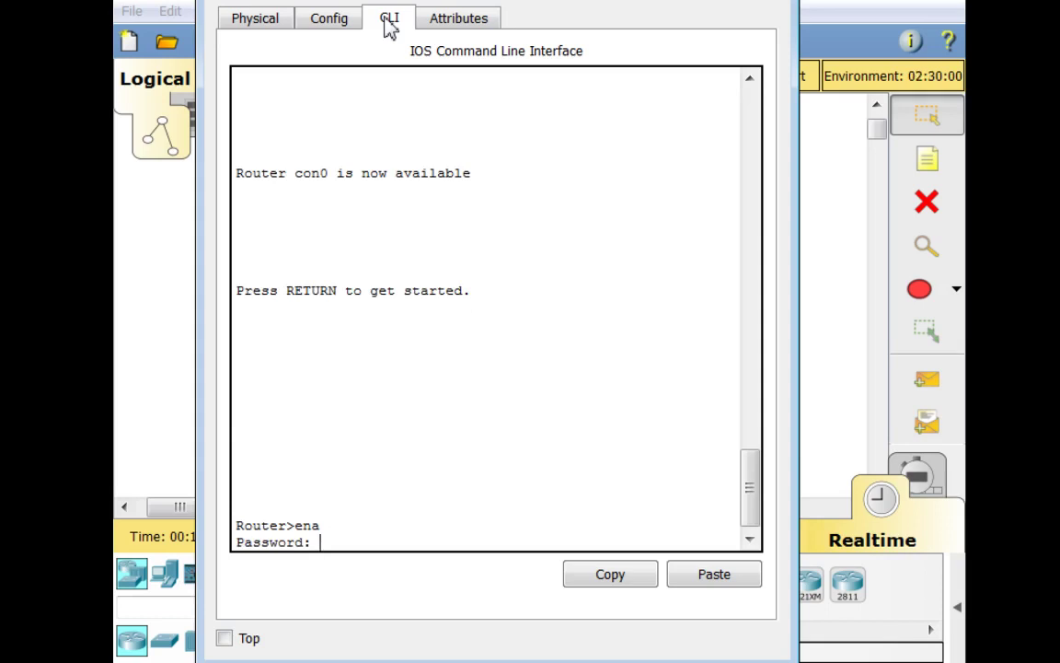
key("Return")
key("Return")
key("Return")
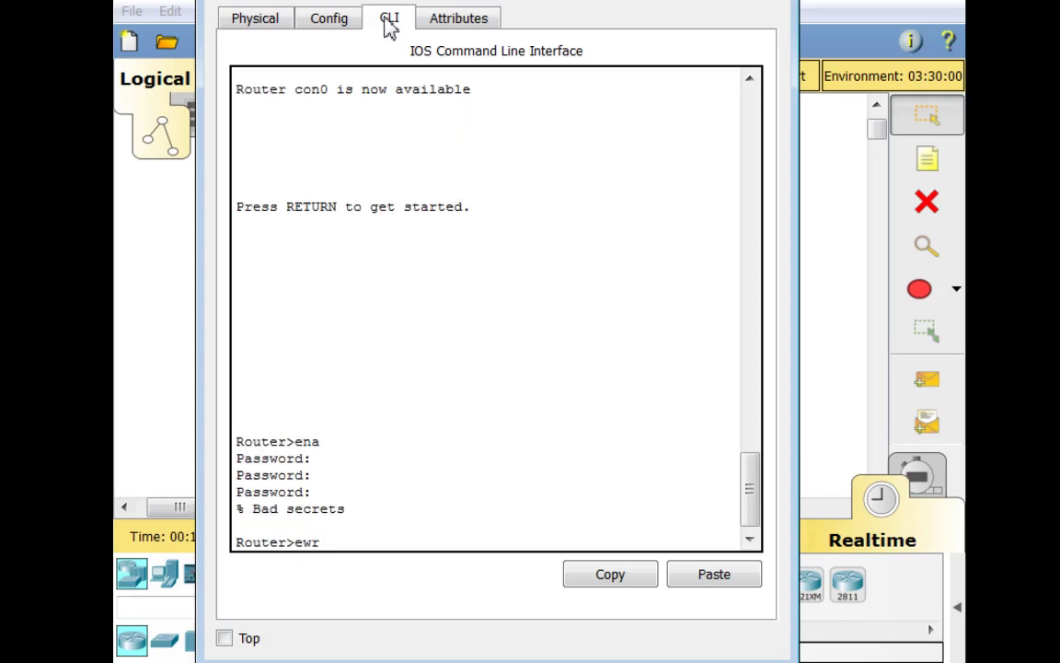
Enter a wrong password, check FastEthernet0/0's settings in Config, and return to the CLI
type("ewr")
left_click(328, 18)
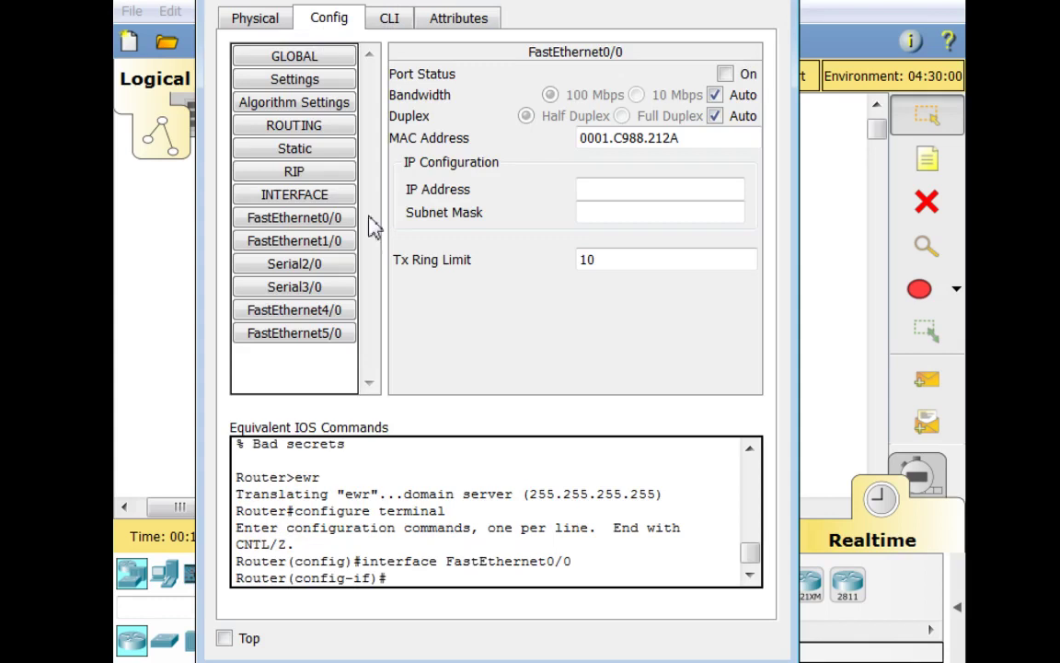
left_click(294, 125)
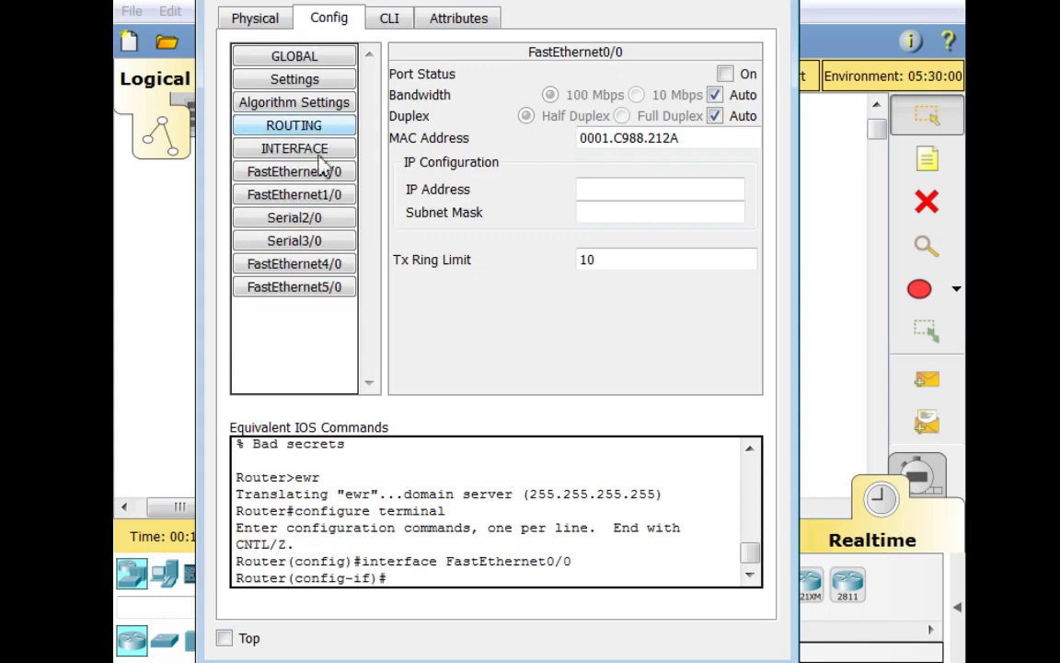
left_click(293, 172)
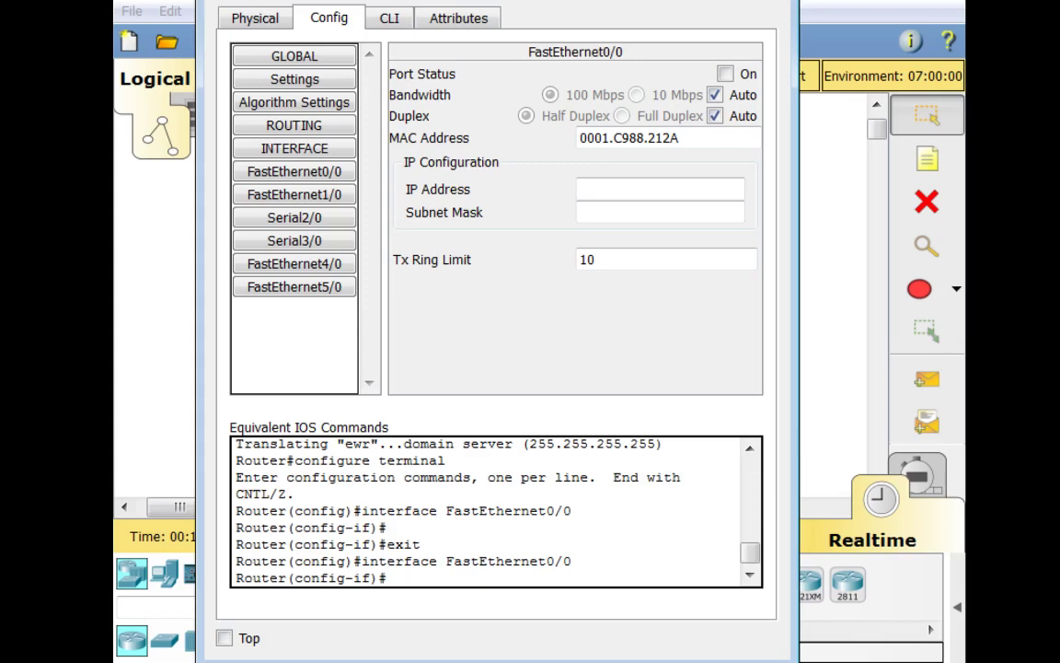
left_click(390, 21)
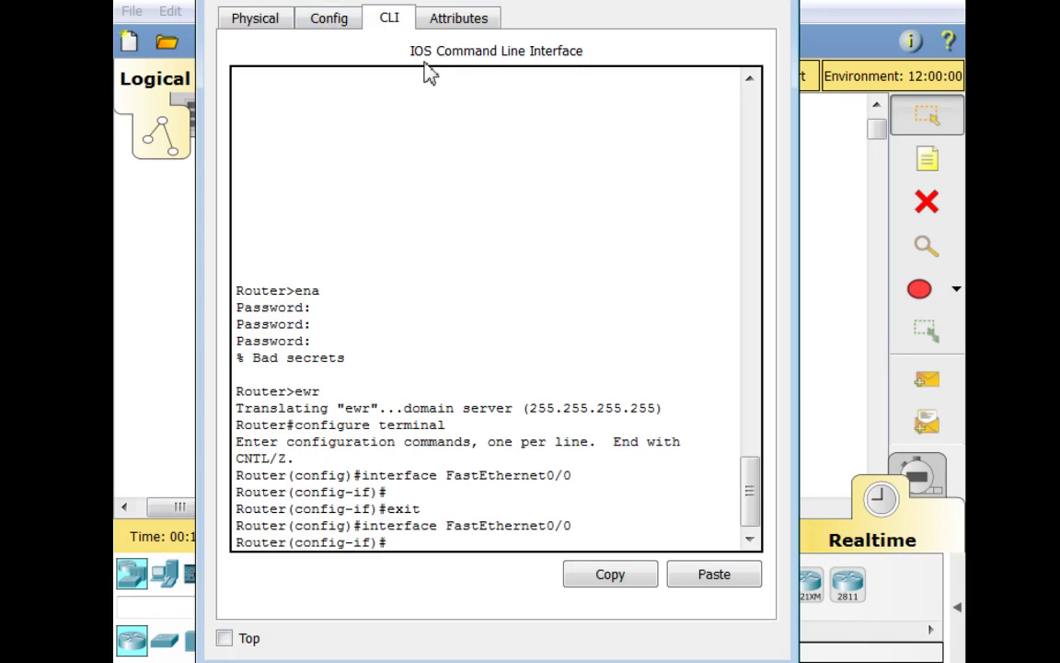
Run 'no enable secret' to remove the router's enable password
key("Return")
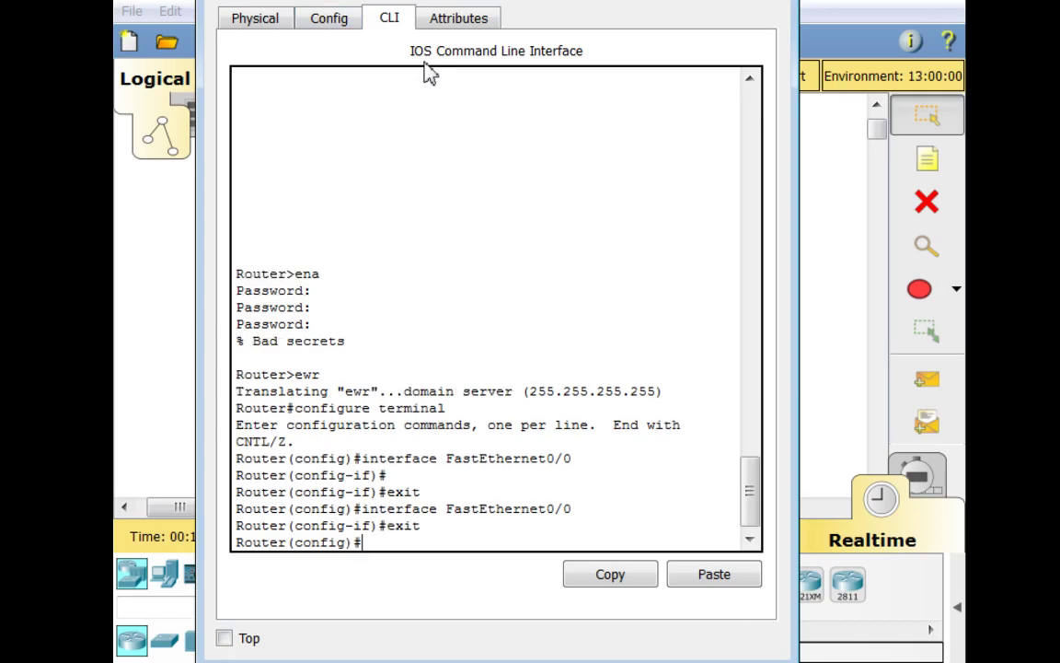
type("no ena")
key("Tab")
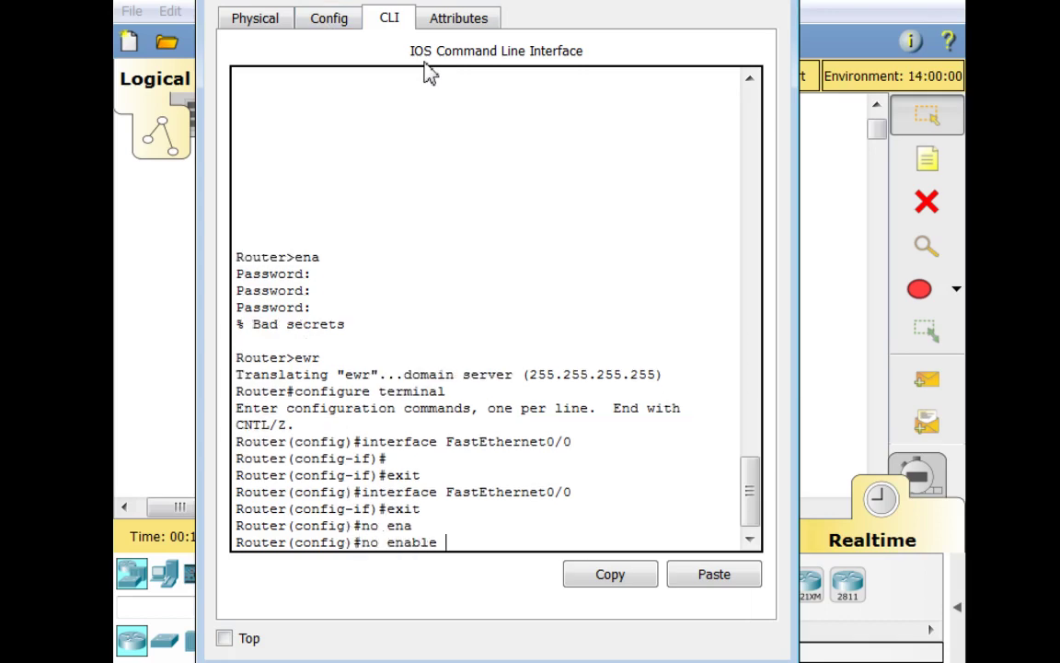
type("se")
key("Tab")
key("Return")
Exit configuration, log out, and run ena to reach Router# without a password
type("exit")
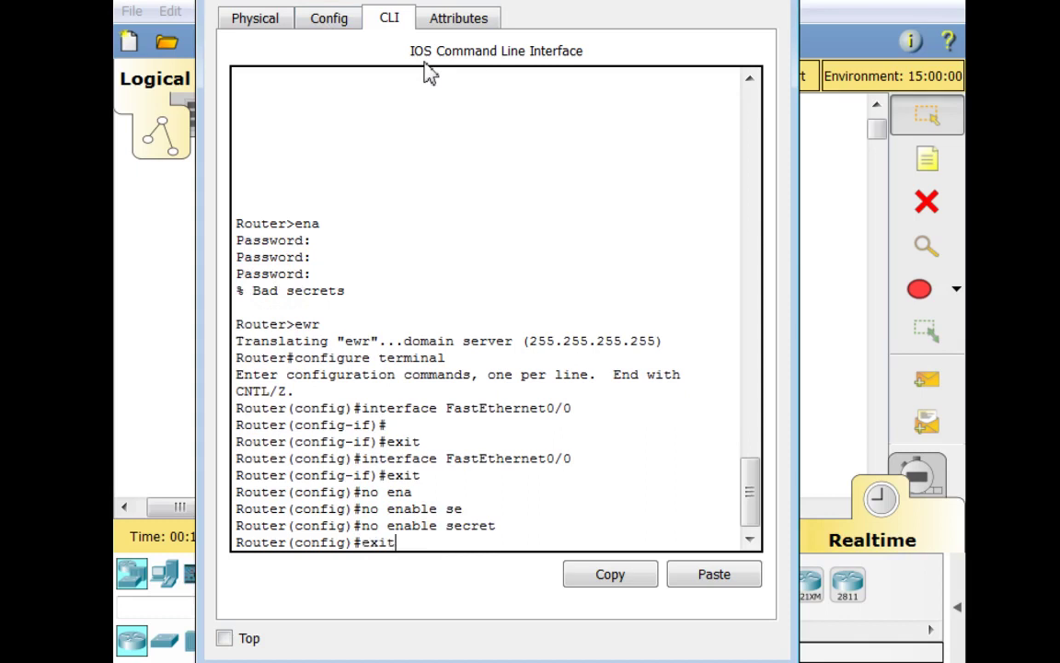
key("Return")
type("exit")
key("Return")
key("Return")
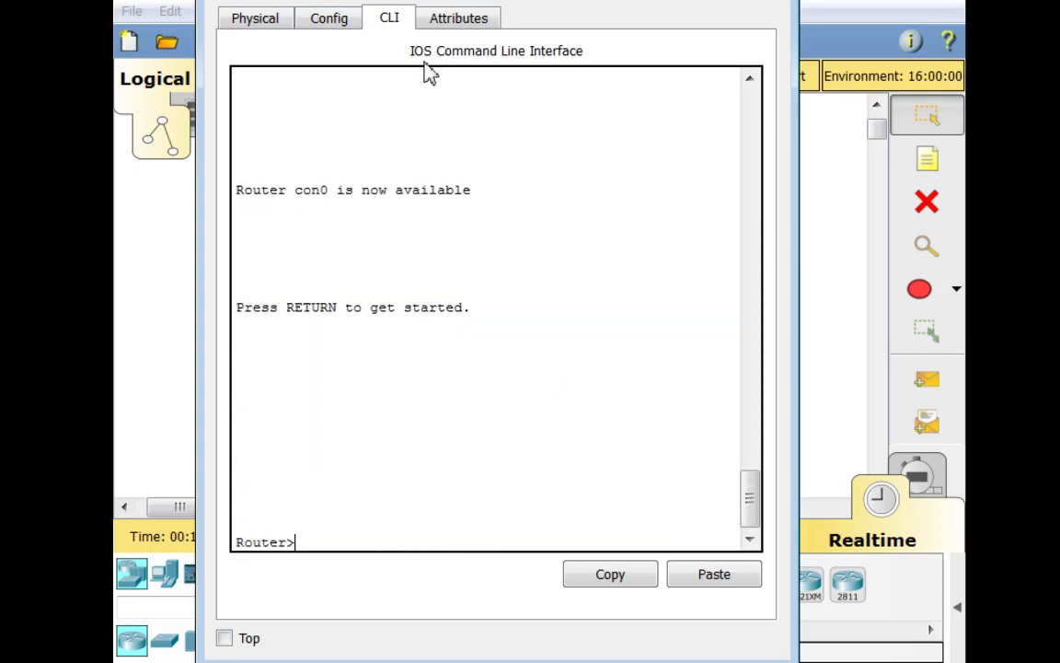
type("ena")
key("Return")
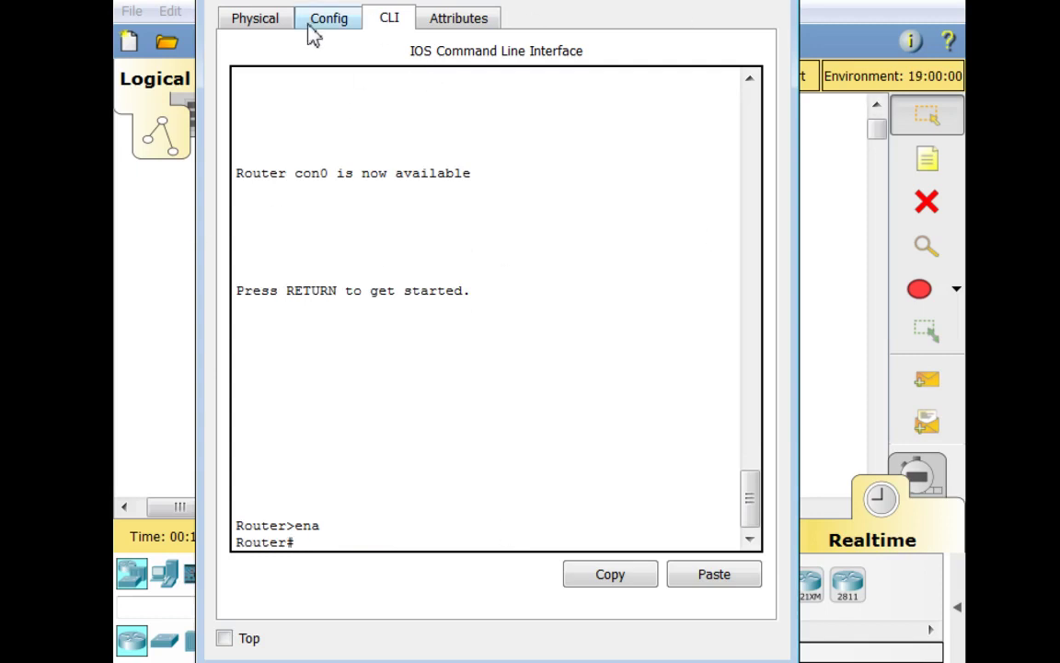
Pick the PT-ROUTER-NM-1CE module in the Physical view; the first fitting attempt is refused
left_click(244, 17)
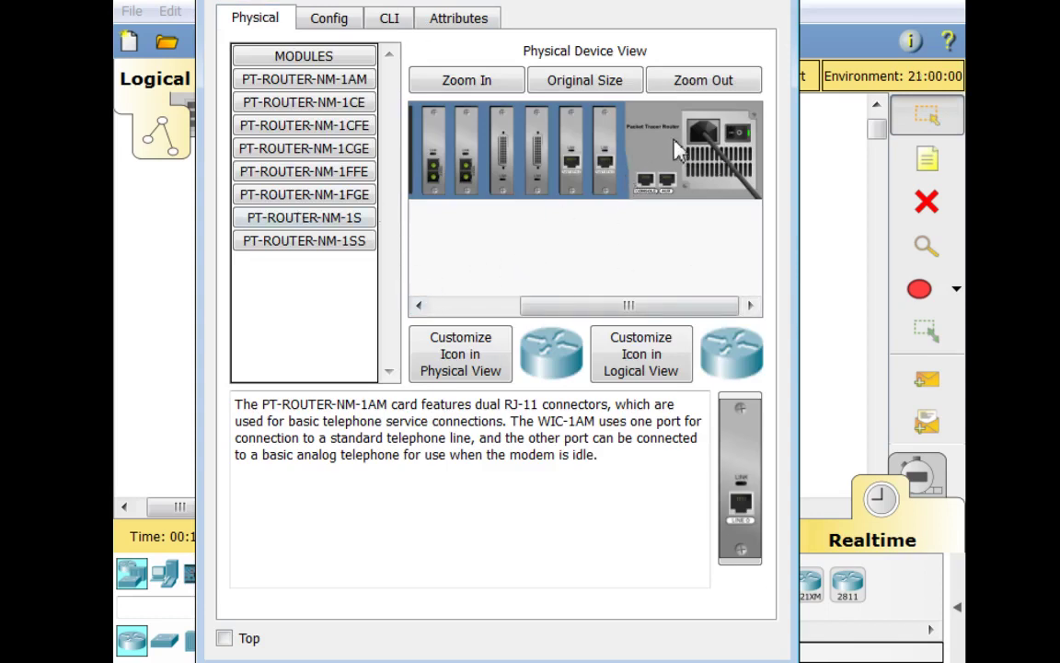
left_click_drag(653, 306, 500, 324)
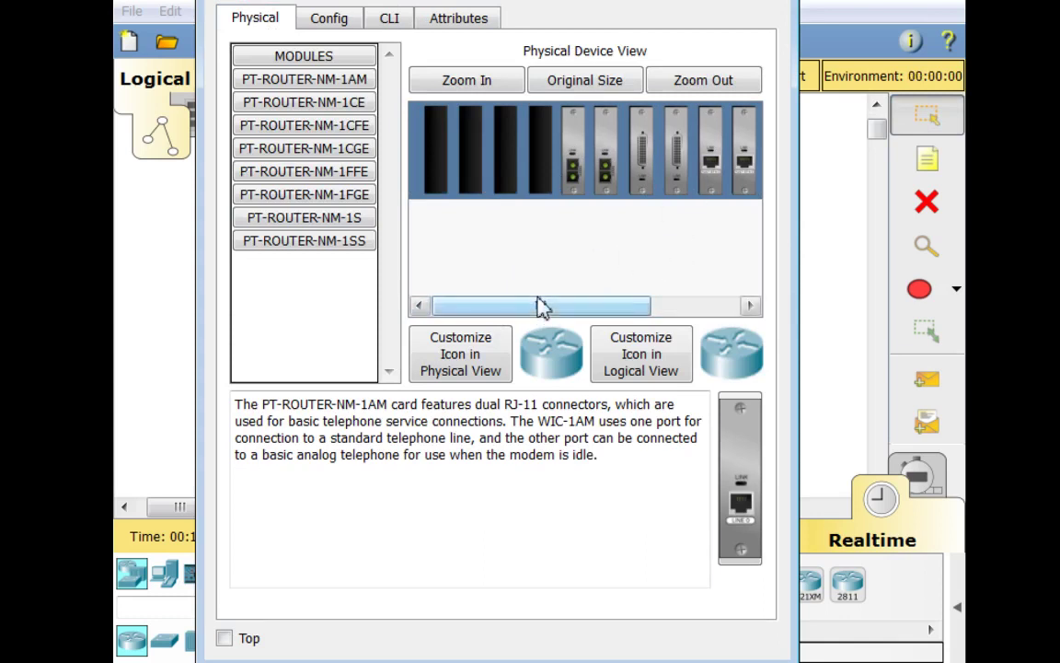
left_click_drag(540, 306, 566, 307)
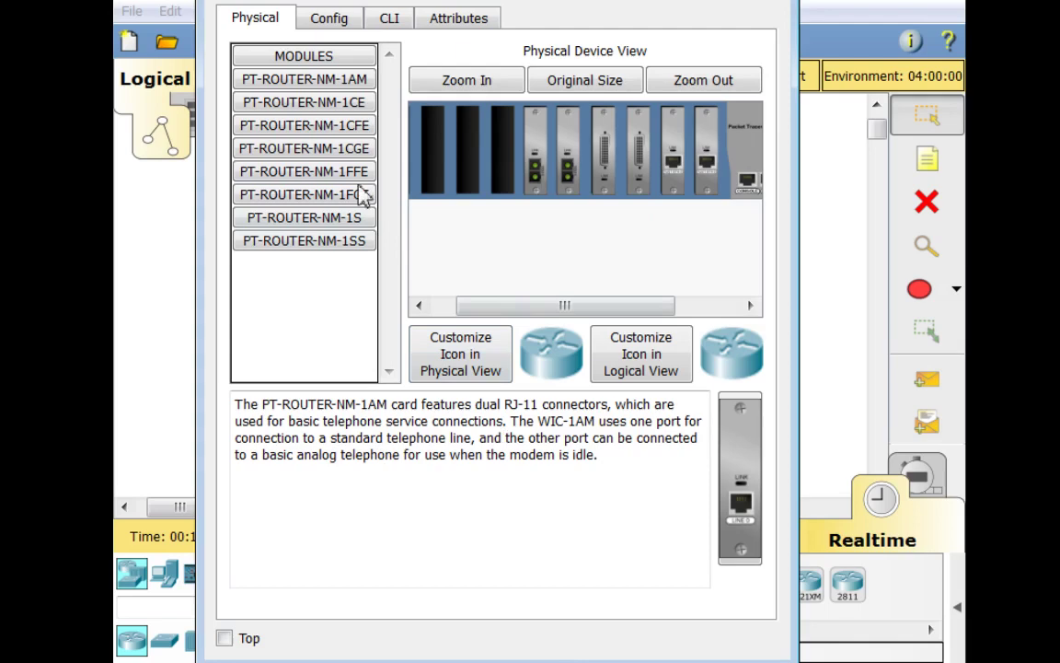
left_click(318, 102)
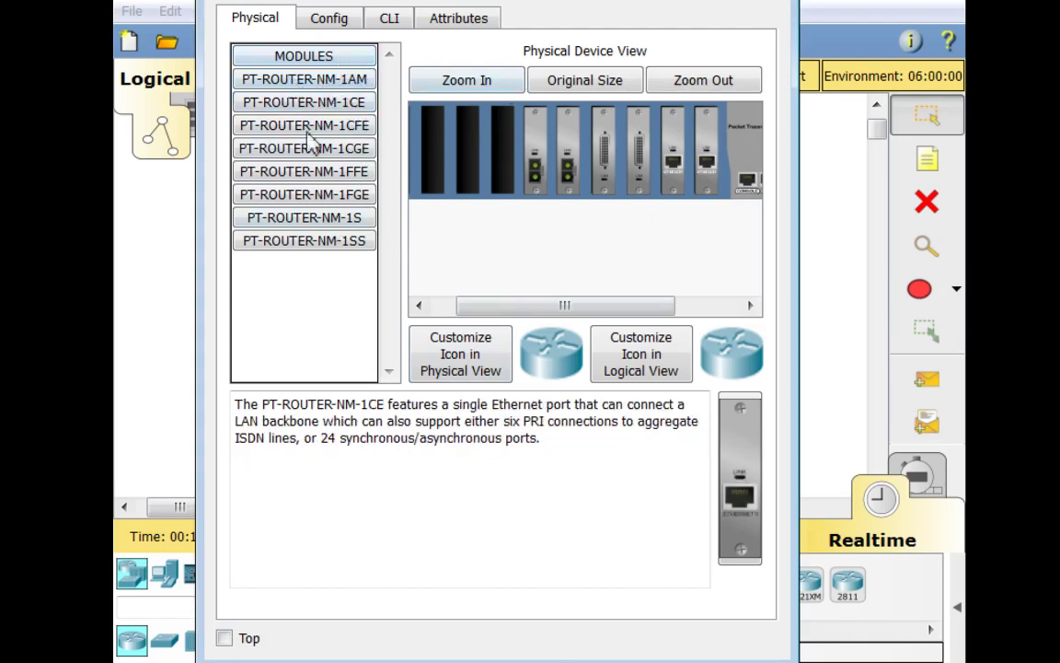
left_click_drag(750, 488, 464, 147)
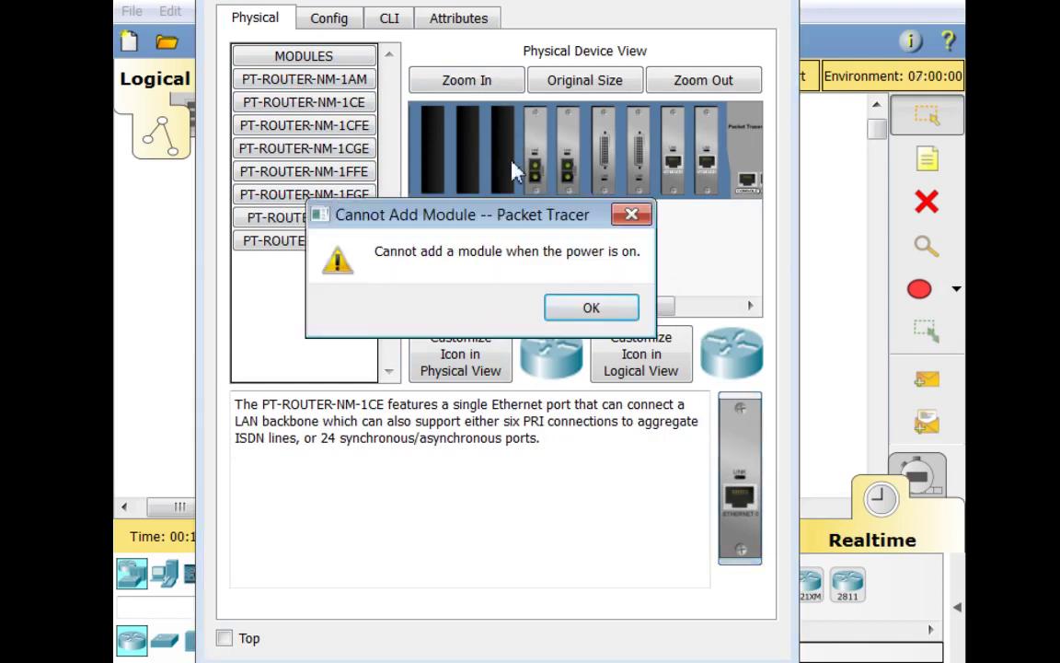
left_click(603, 311)
Fit the NM-1CE module into an empty slot, power the router on, and close its window
left_click_drag(531, 308, 563, 309)
left_click_drag(740, 478, 543, 138)
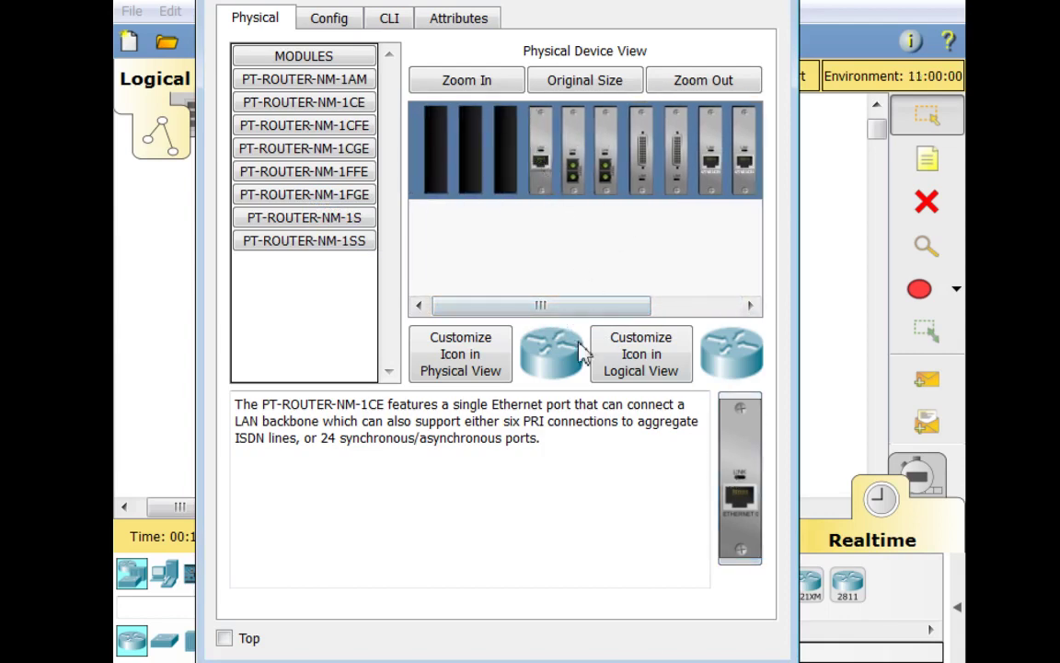
left_click_drag(568, 306, 656, 307)
left_click(741, 135)
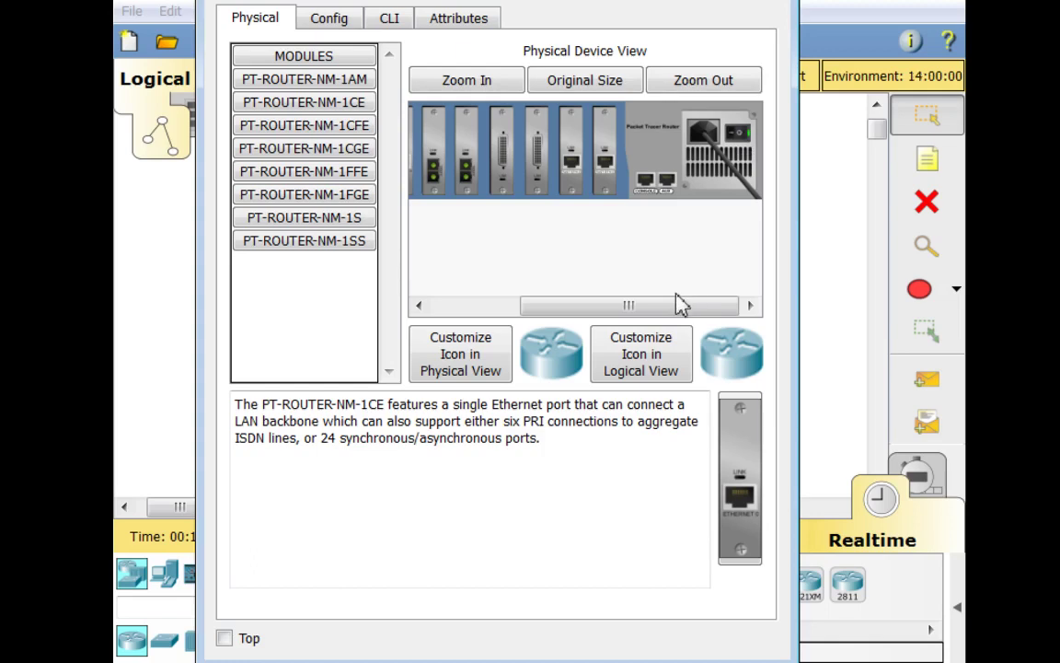
left_click(754, 2)
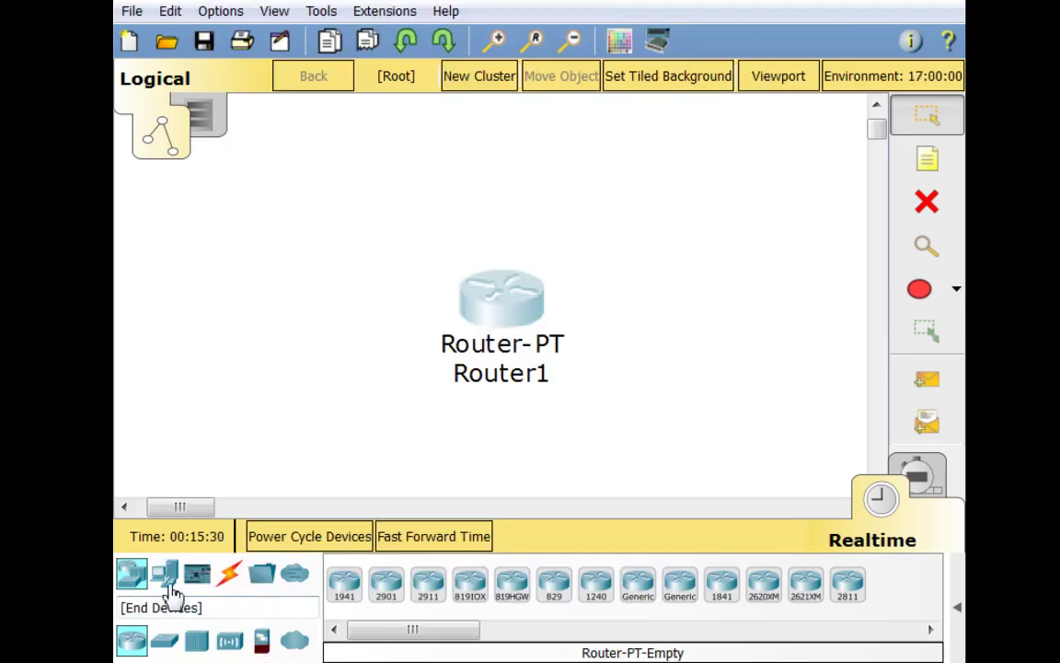
Place a PC-PT (PC0) left of Router1 and link them with the automatic cable
left_click(172, 589)
left_click_drag(344, 584, 280, 294)
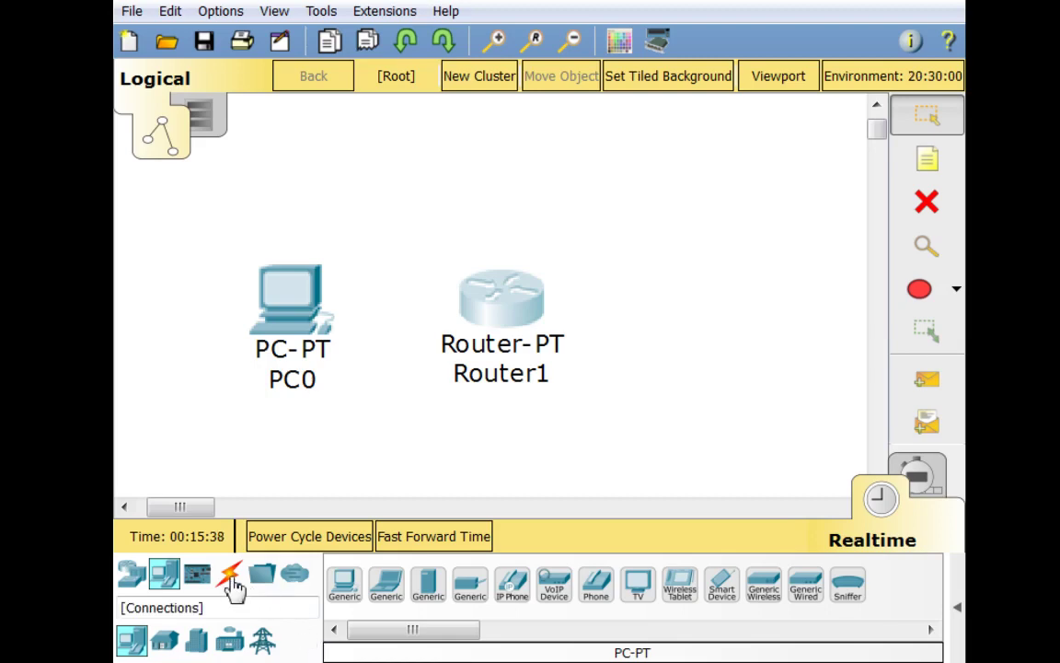
left_click(231, 579)
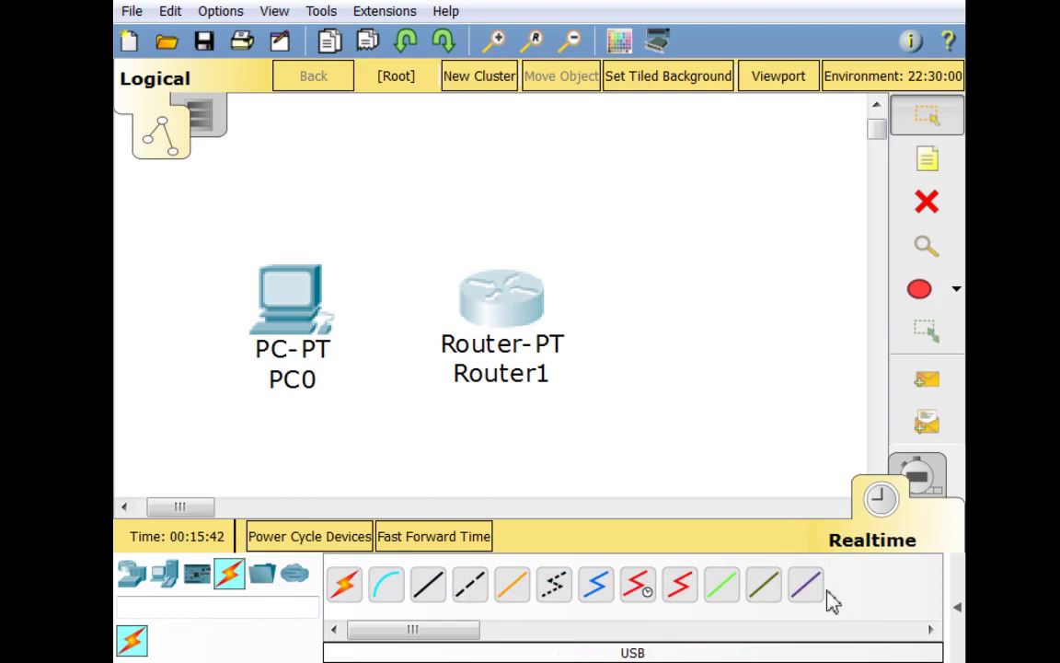
left_click(355, 604)
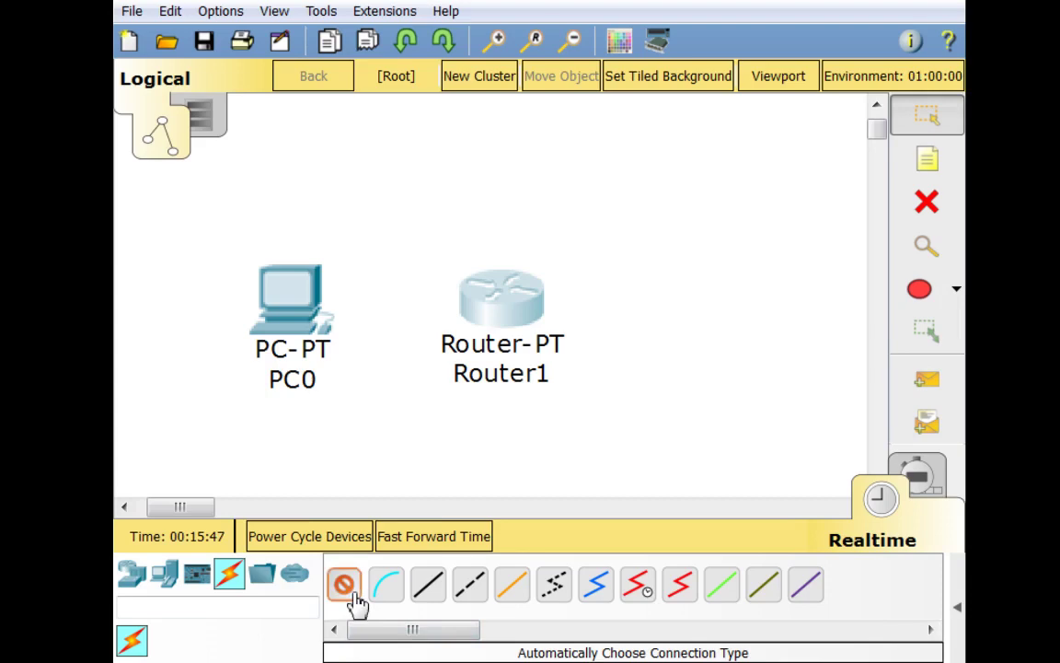
left_click(300, 295)
left_click(500, 299)
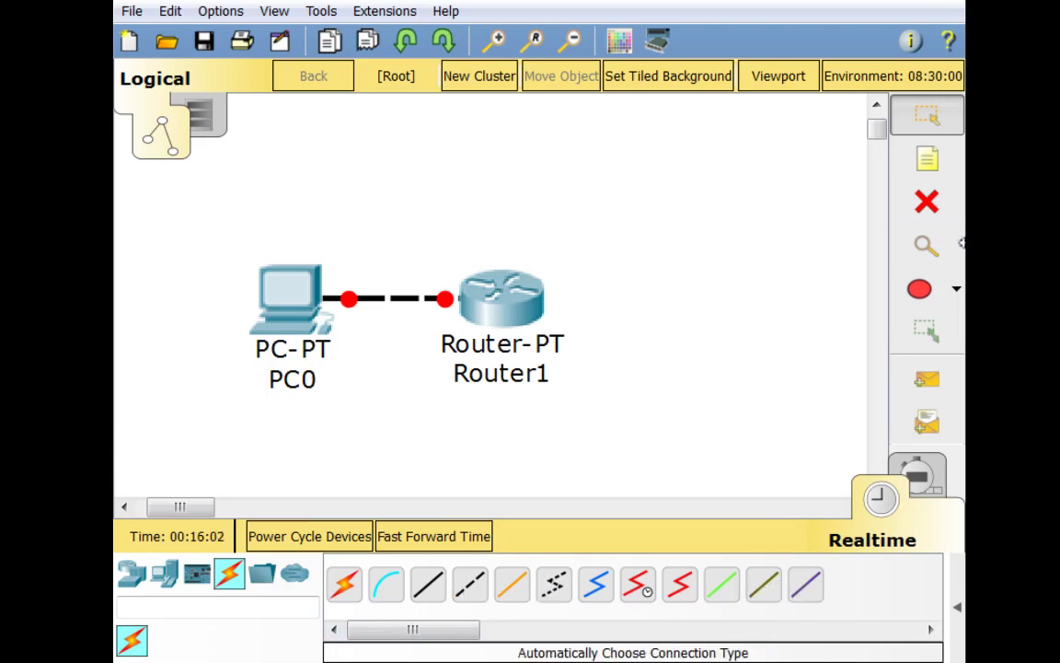
Move Router1 slightly right and nudge PC0 slightly upward
left_click(946, 217)
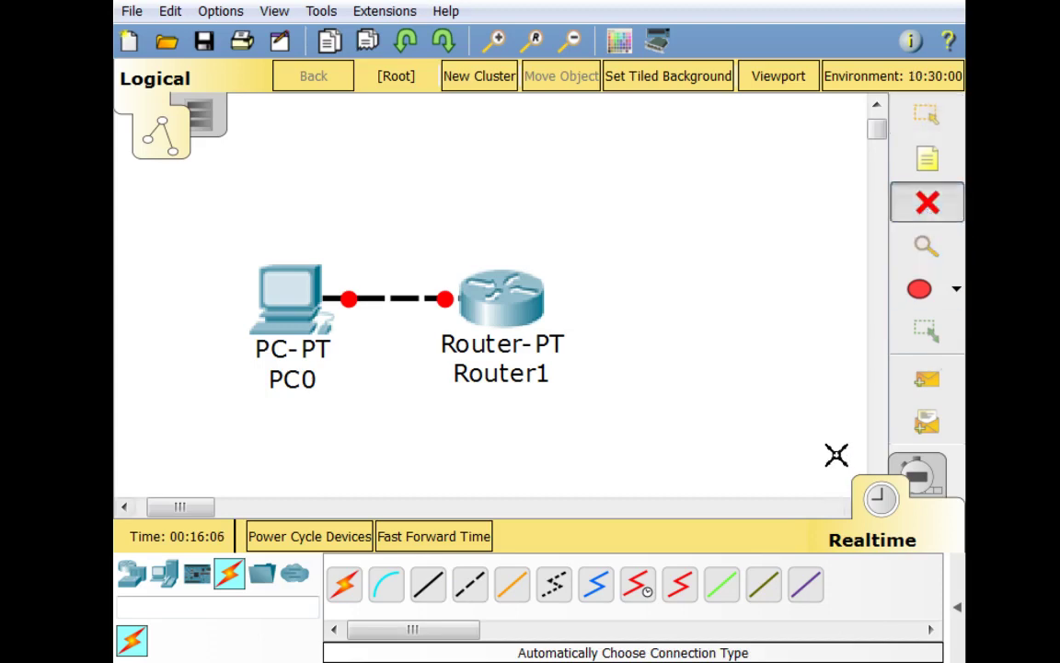
key("Escape")
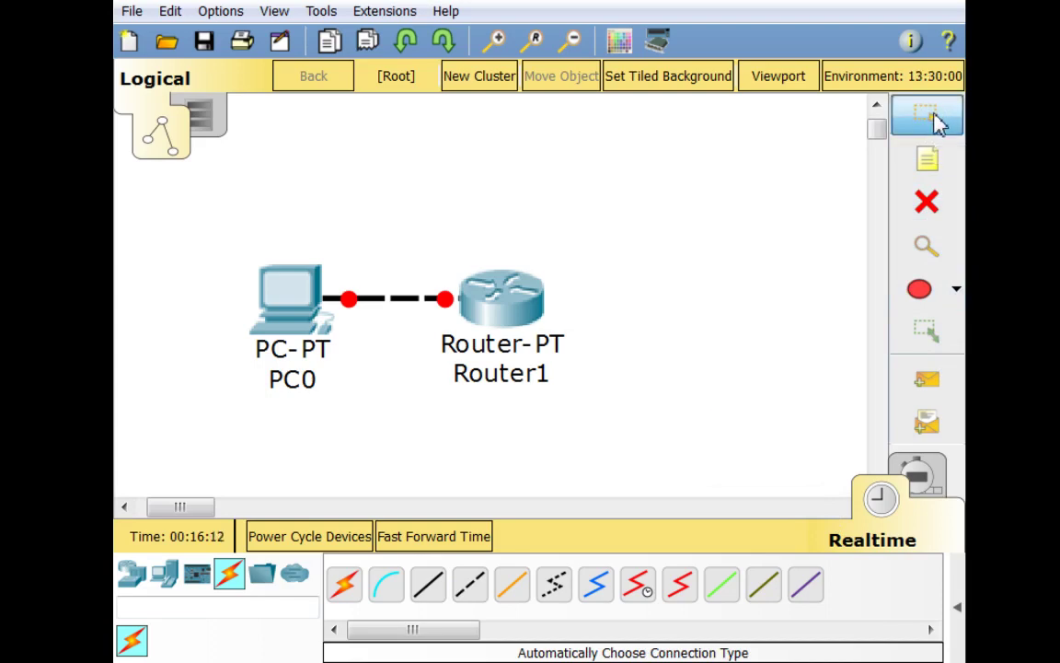
left_click_drag(506, 304, 575, 324)
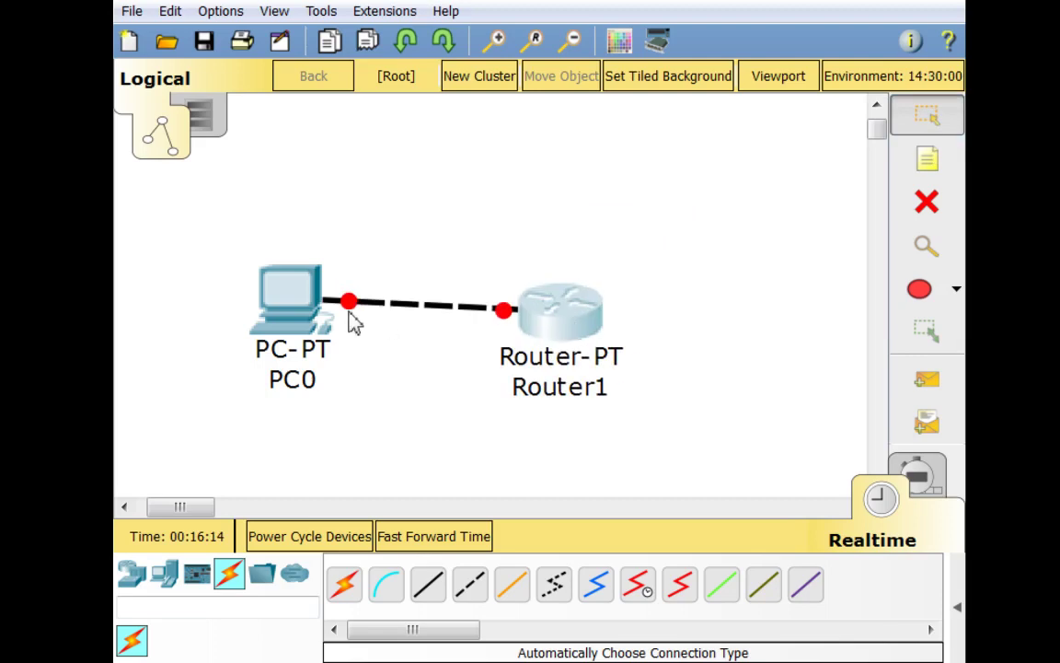
mouse_move(308, 301)
left_mouse_down()
mouse_move(289, 372)
mouse_move(303, 228)
mouse_move(304, 278)
left_mouse_up()
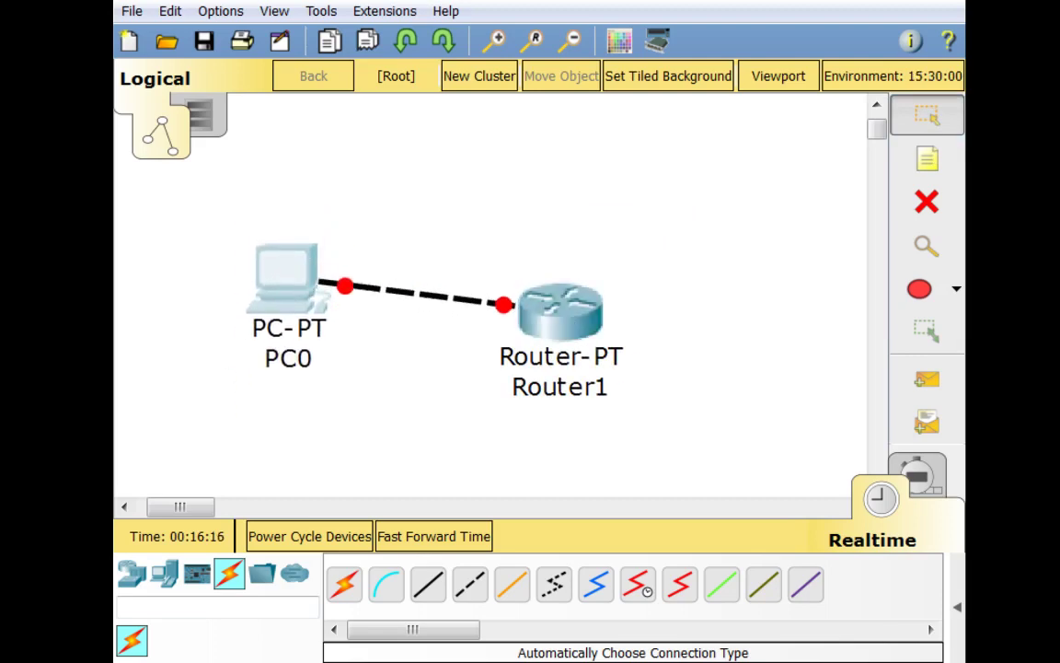
Add a 'NOTE' text label above Router1 and draw an ellipse around it
left_click(948, 178)
left_click(549, 162)
type("NO")
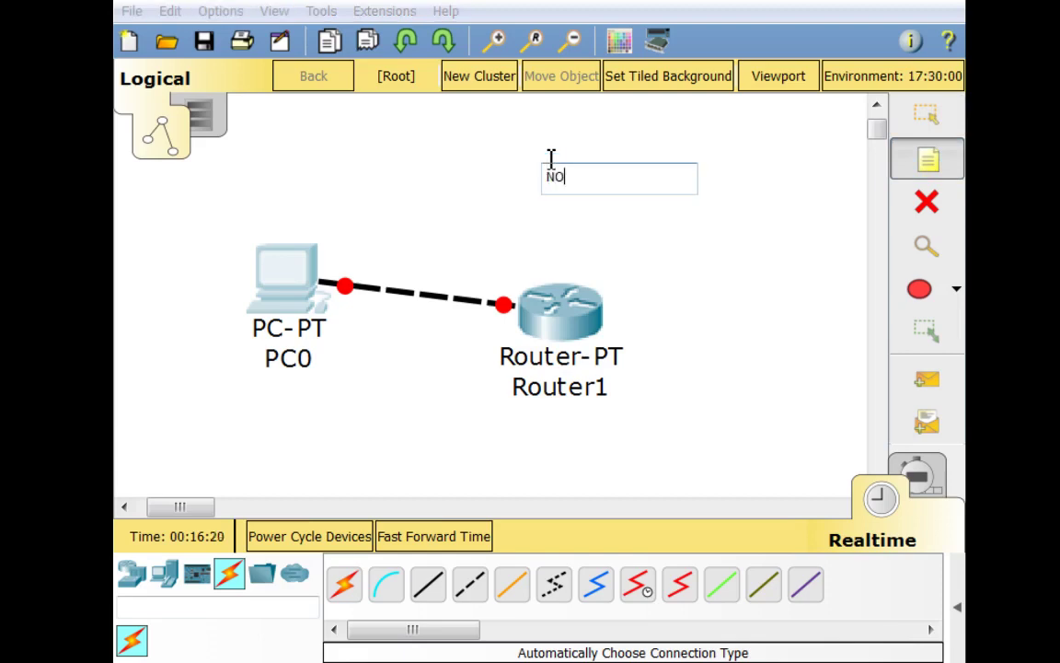
type("TE")
left_click(707, 291)
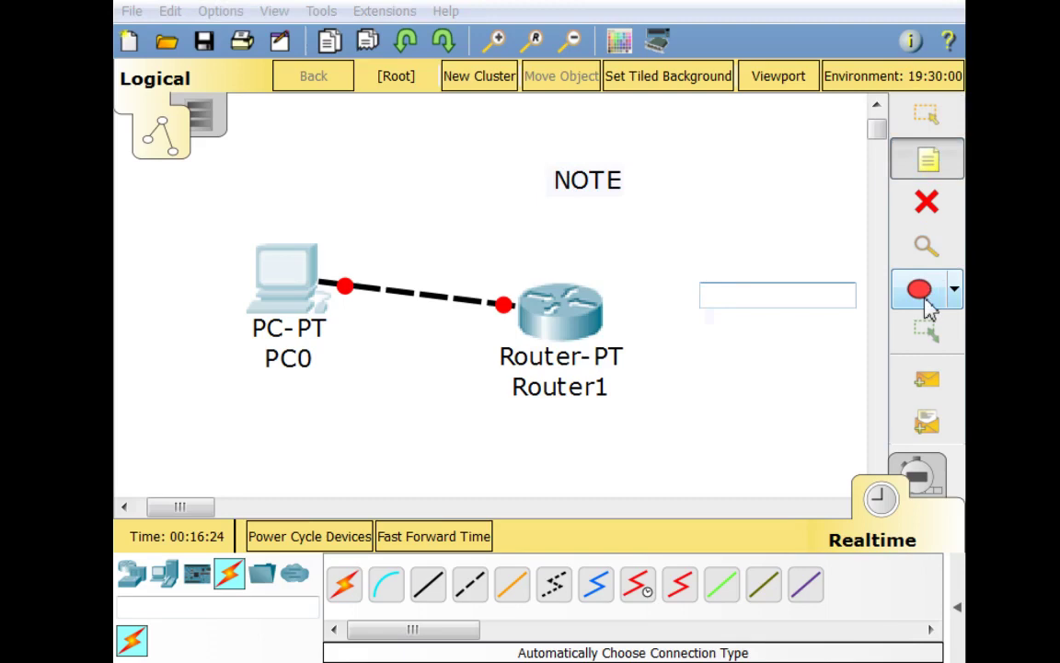
left_click(927, 308)
left_click_drag(715, 127, 438, 268)
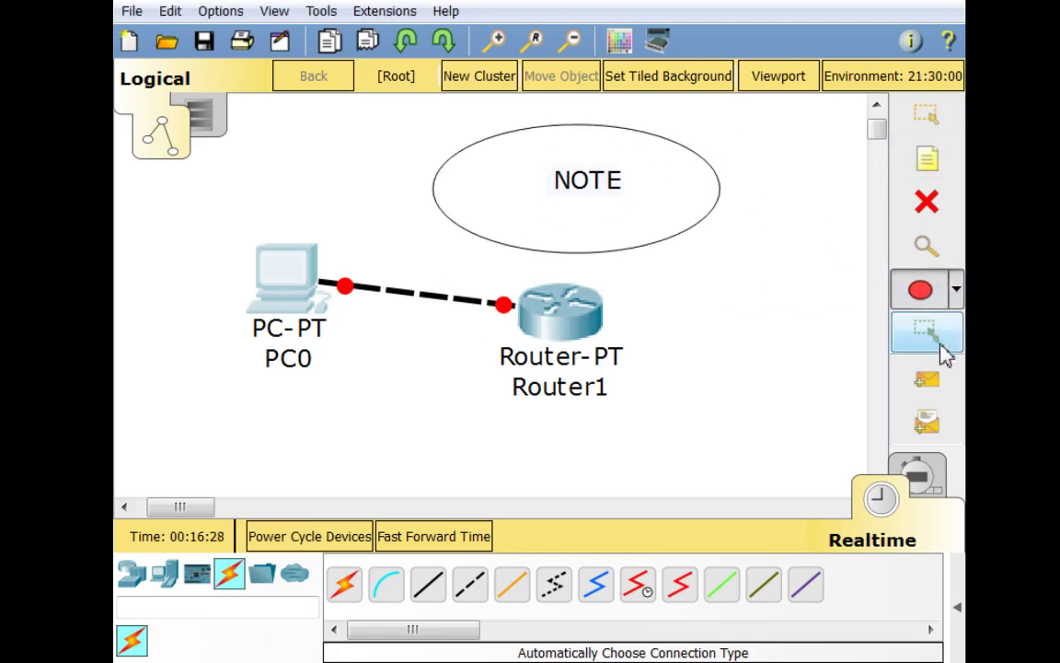
Delete the cable between PC0 and Router1
left_click(928, 215)
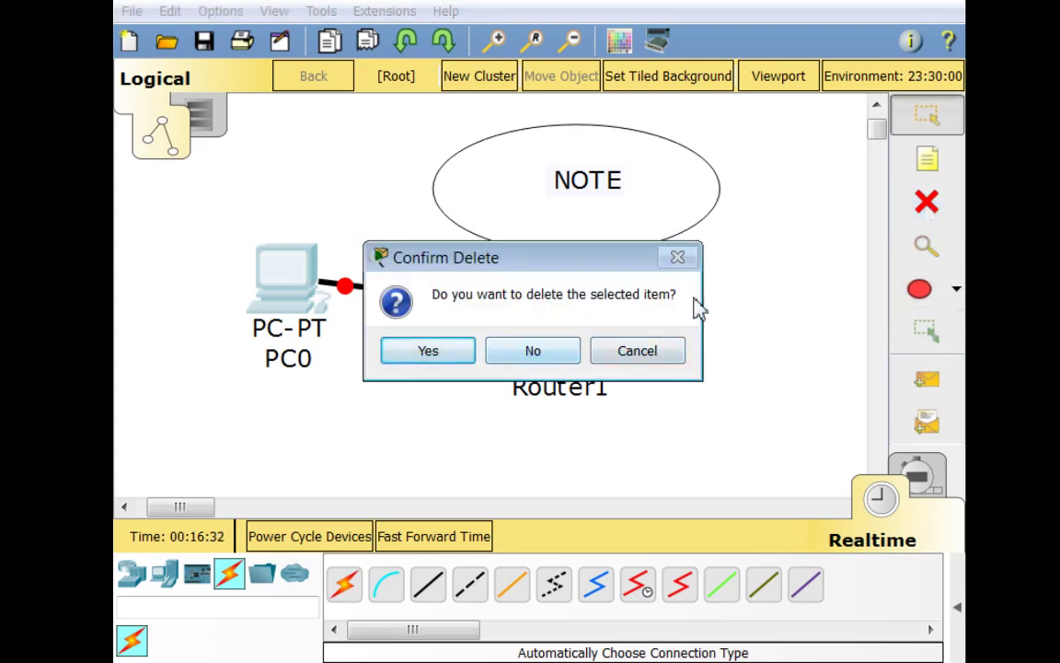
left_click(649, 354)
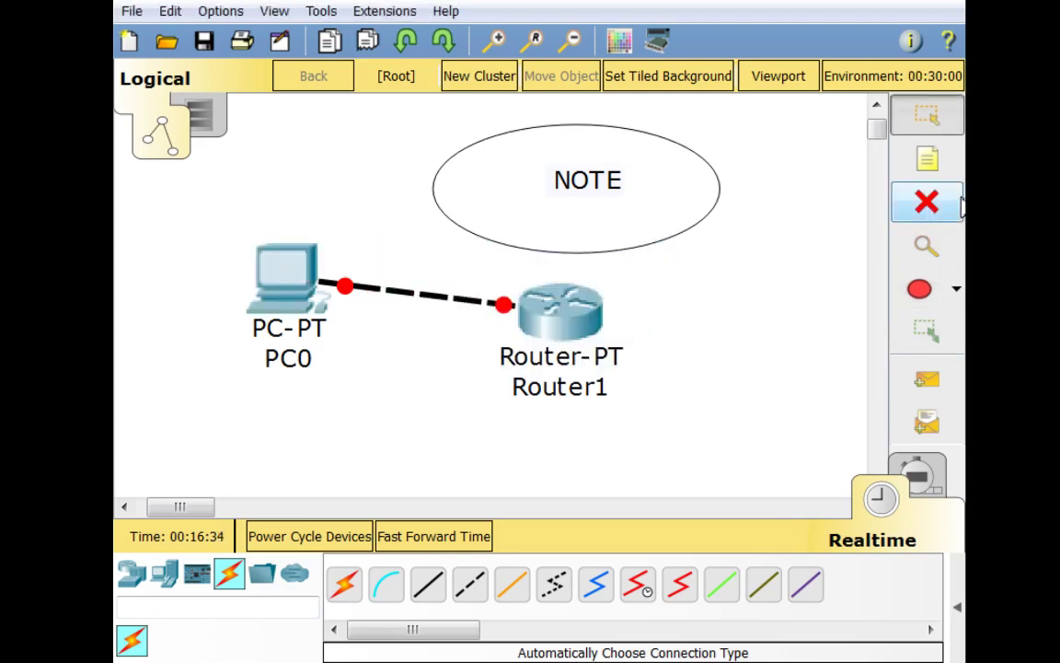
left_click(402, 293)
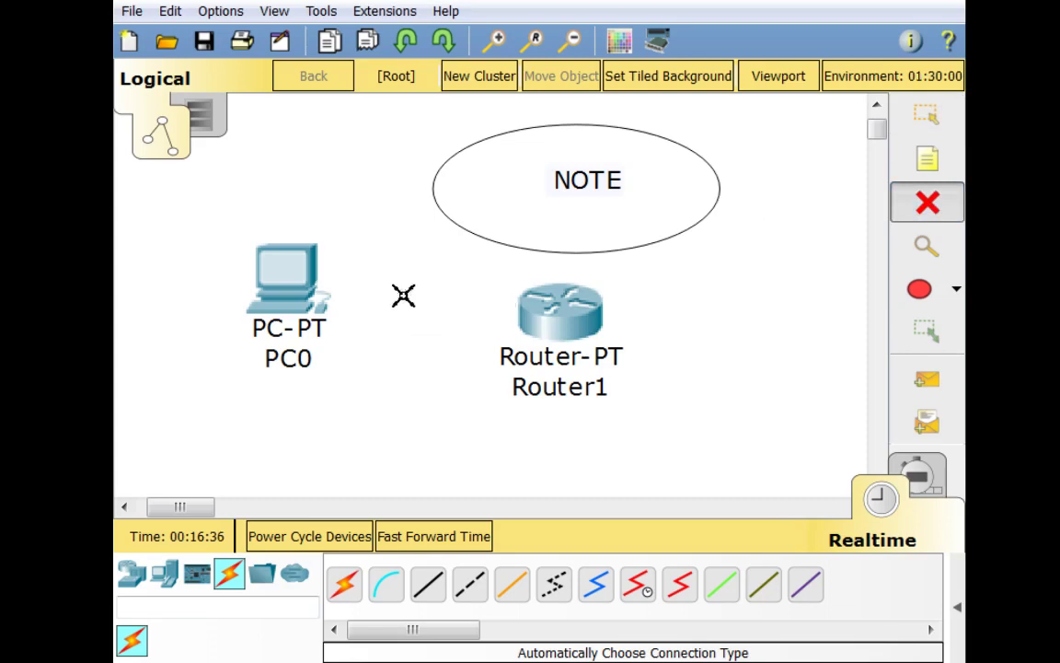
key("Escape")
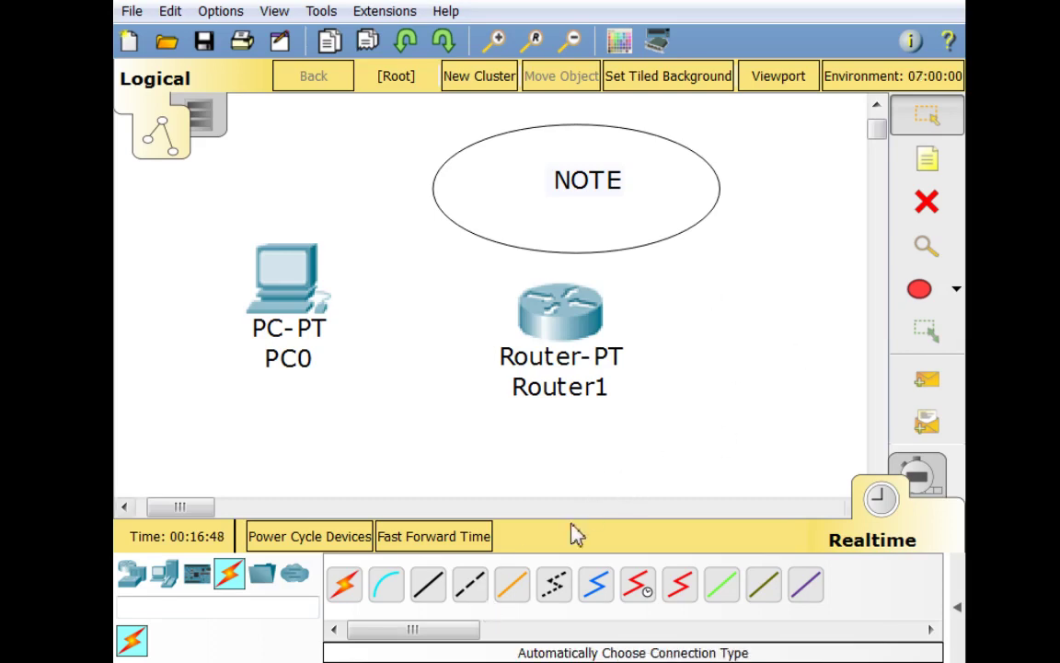
Cable PC0 FastEthernet0 to Router1 FastEthernet0/0 using a Copper Cross-Over connection
left_click(474, 586)
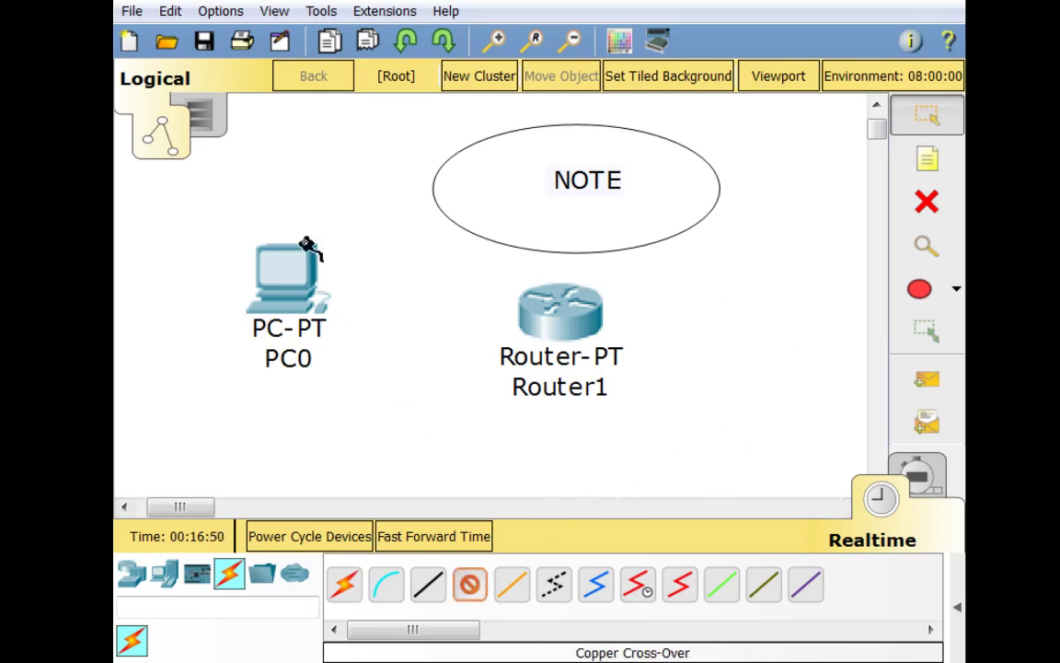
left_click(300, 294)
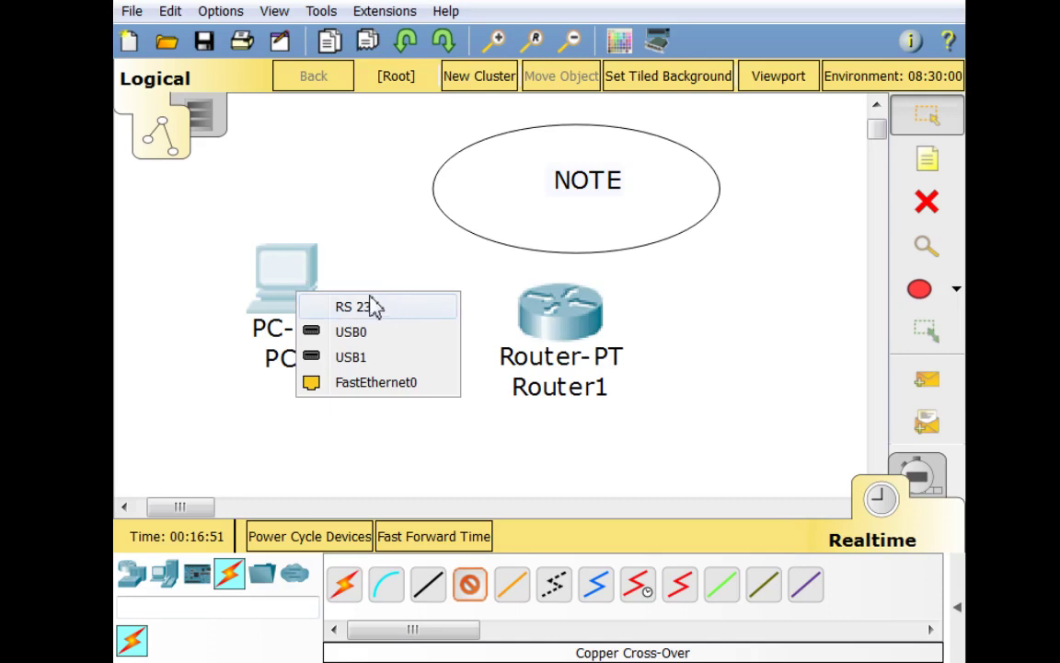
left_click(394, 386)
left_click(544, 320)
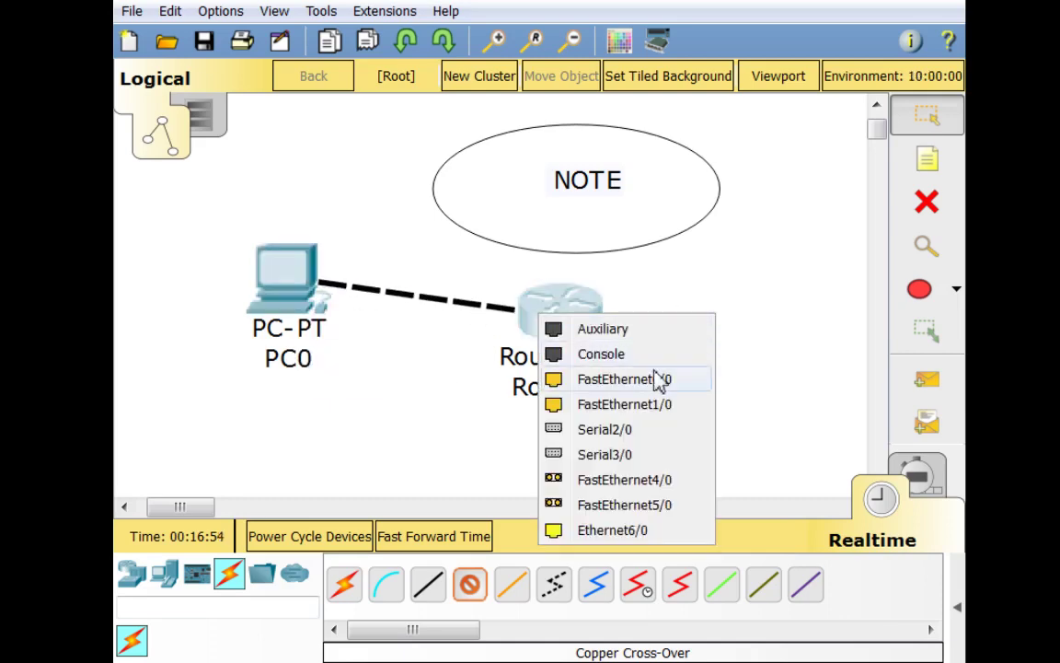
left_click(659, 379)
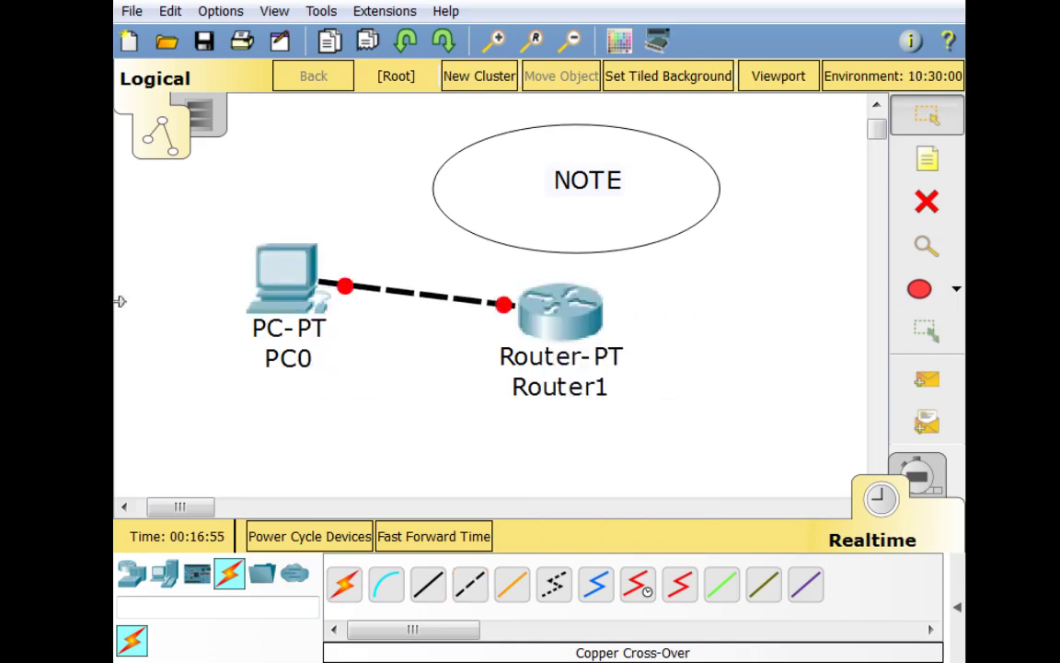
Set PC0's IP to 192.168.1.100, mask 255.255.255.0, gateway 192.168.1.1
left_click(285, 306)
left_click(165, 22)
left_click(115, 81)
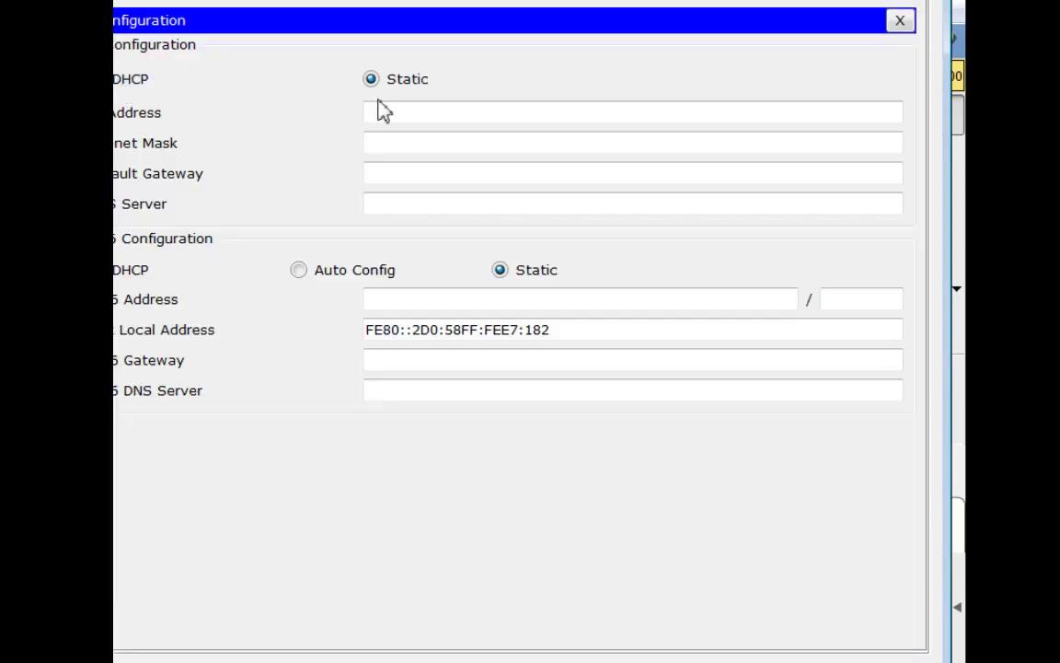
left_click(421, 111)
type("192.1")
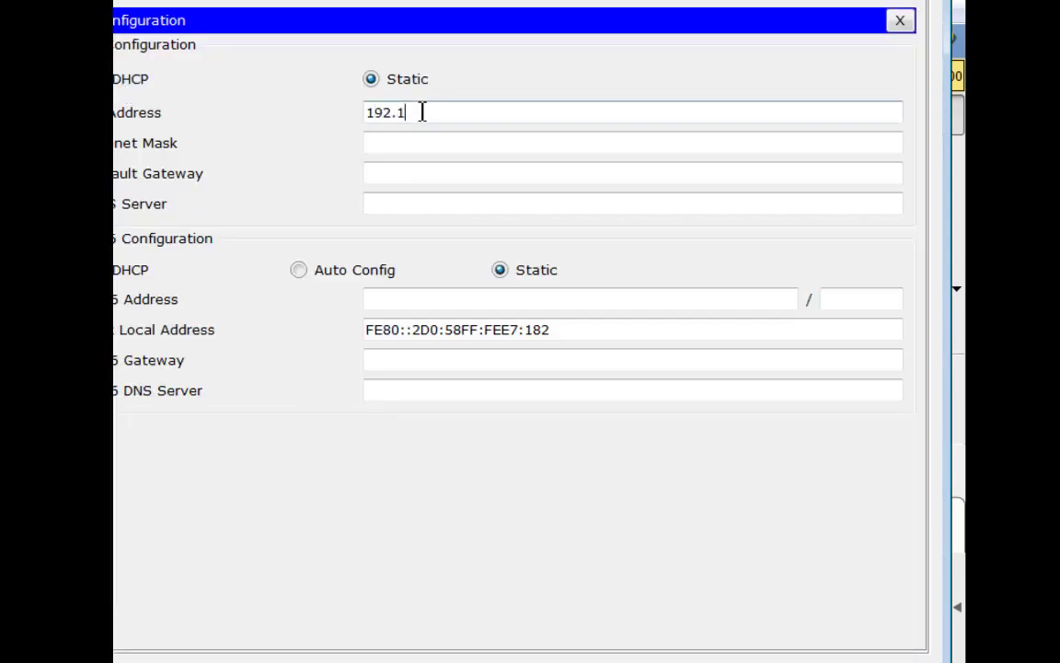
type("68.1.100")
key("Tab")
key("Tab")
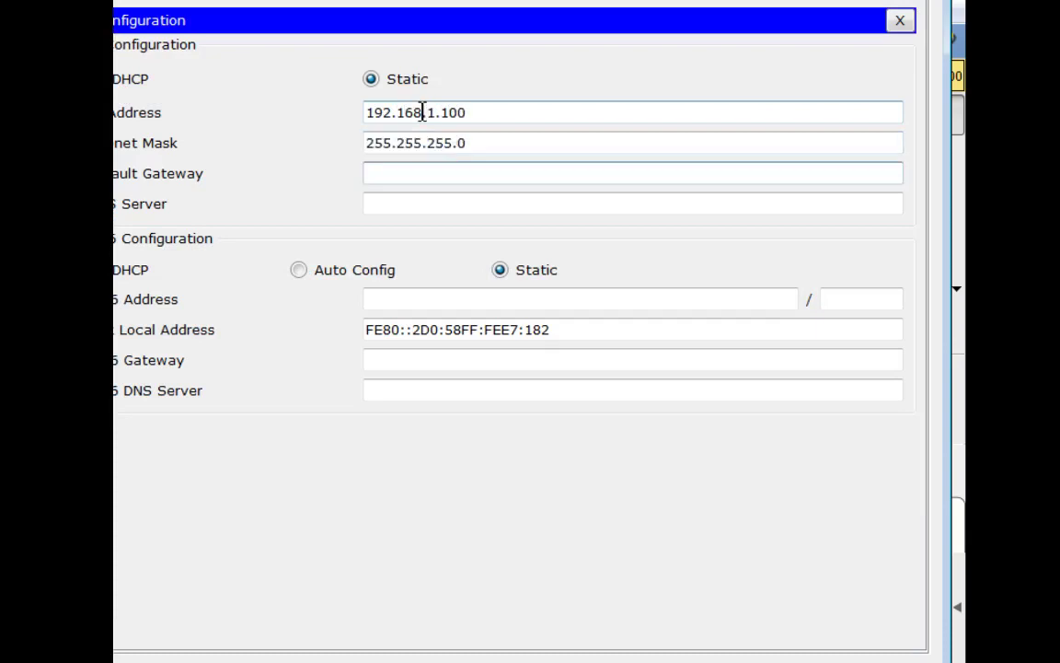
type("192.168.1.1")
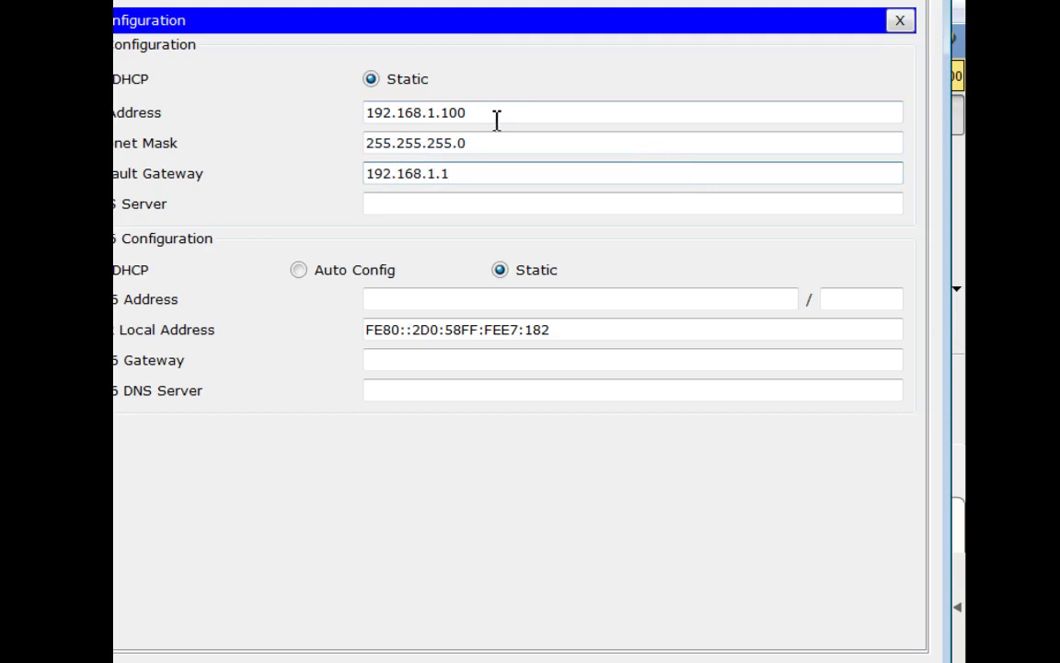
left_click(523, 204)
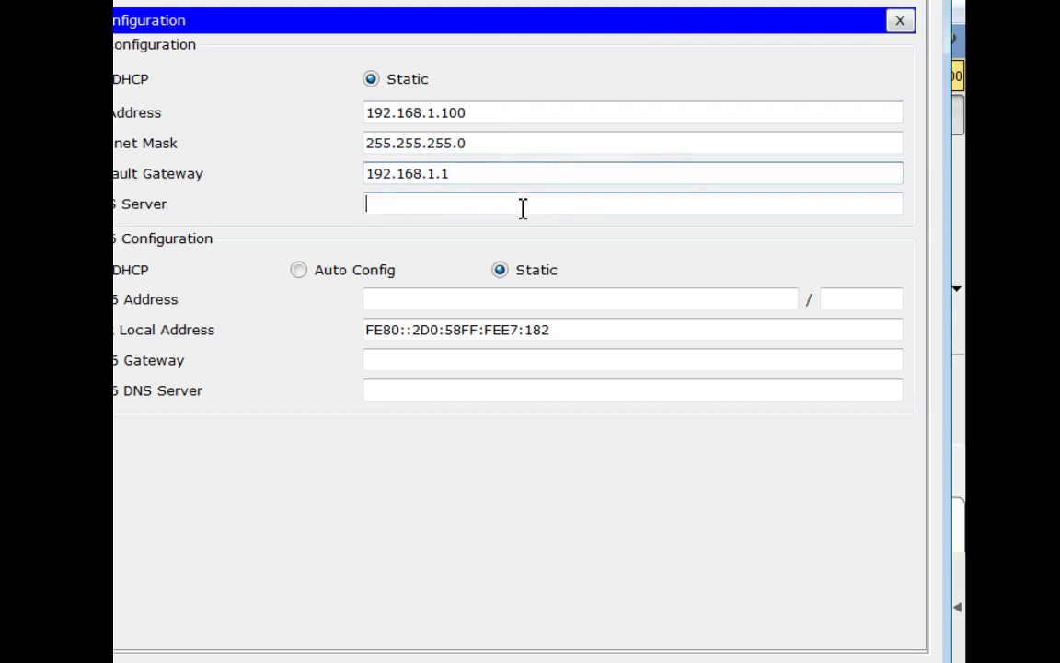
Close PC0's IP configuration panel and device window to view the topology
left_click(898, 22)
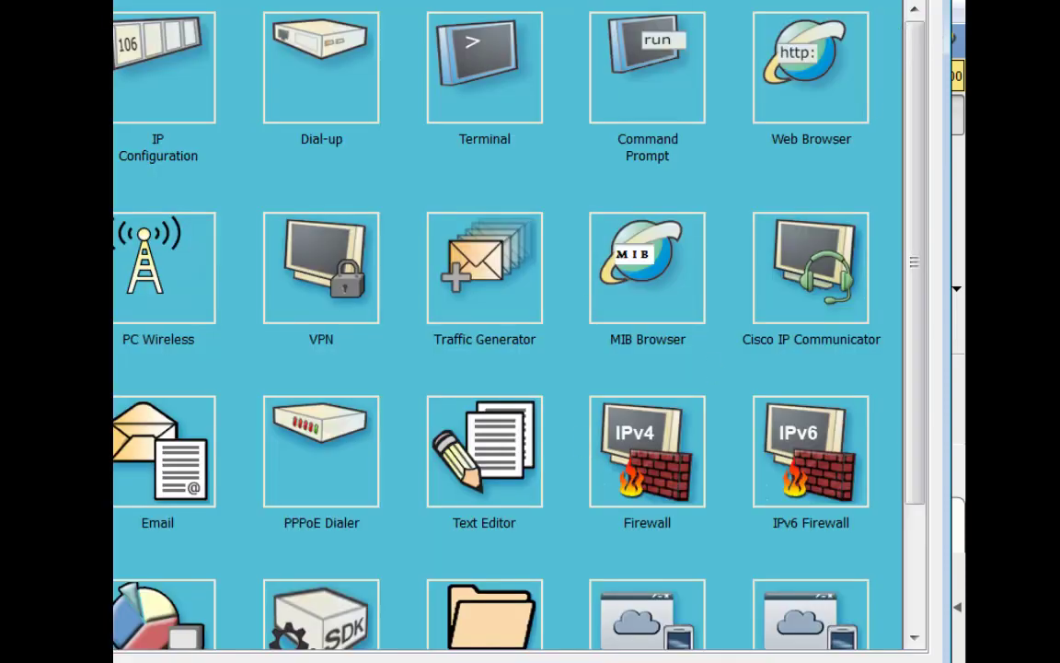
key("alt+F4")
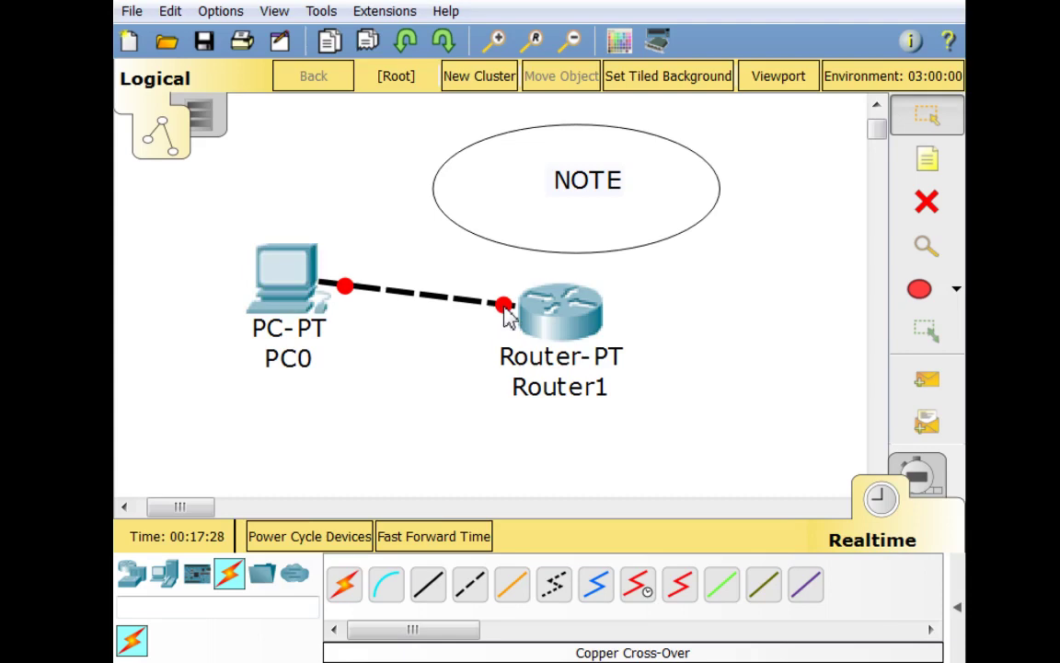
Reattach the cross-over cable between PC0 FastEthernet0 and Router1 FastEthernet0/0, then recheck PC0's IP settings
left_click(350, 298)
left_click(289, 302)
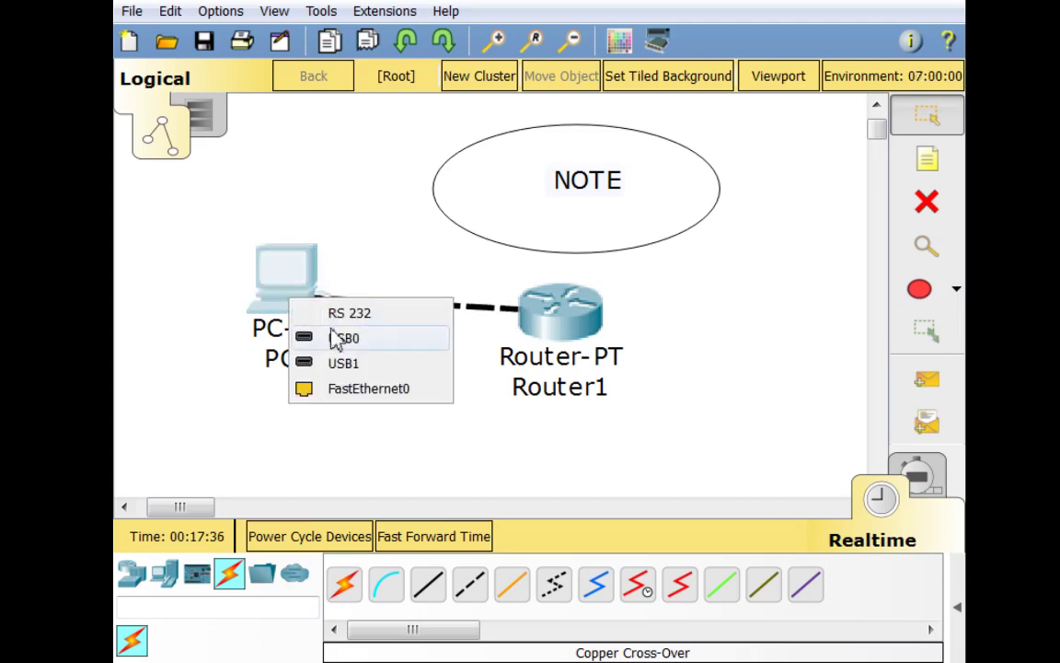
left_click(341, 387)
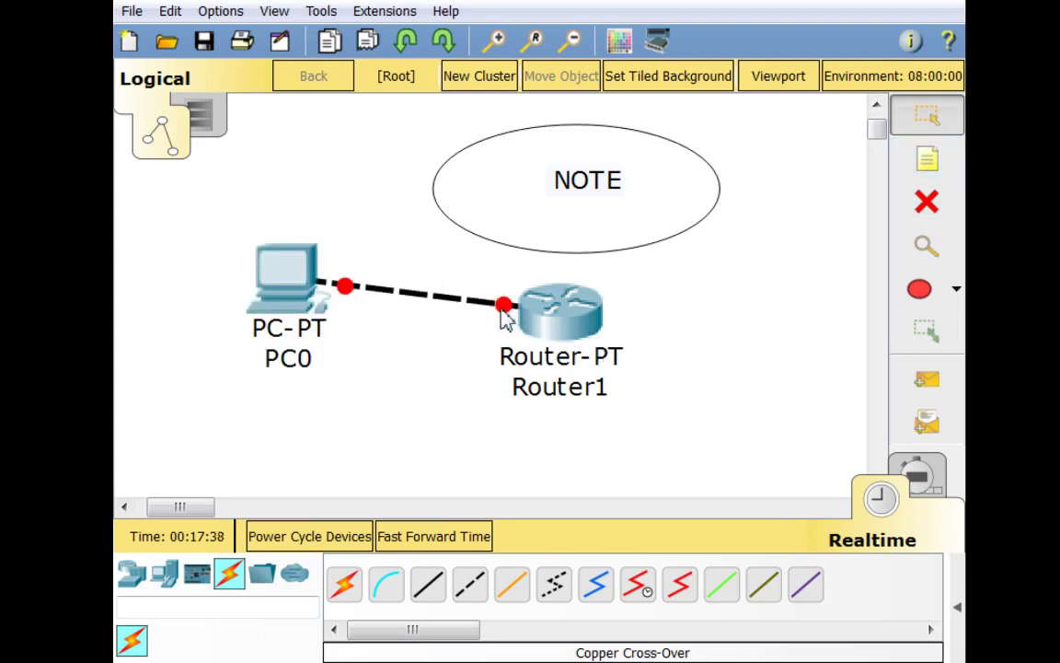
left_click(556, 318)
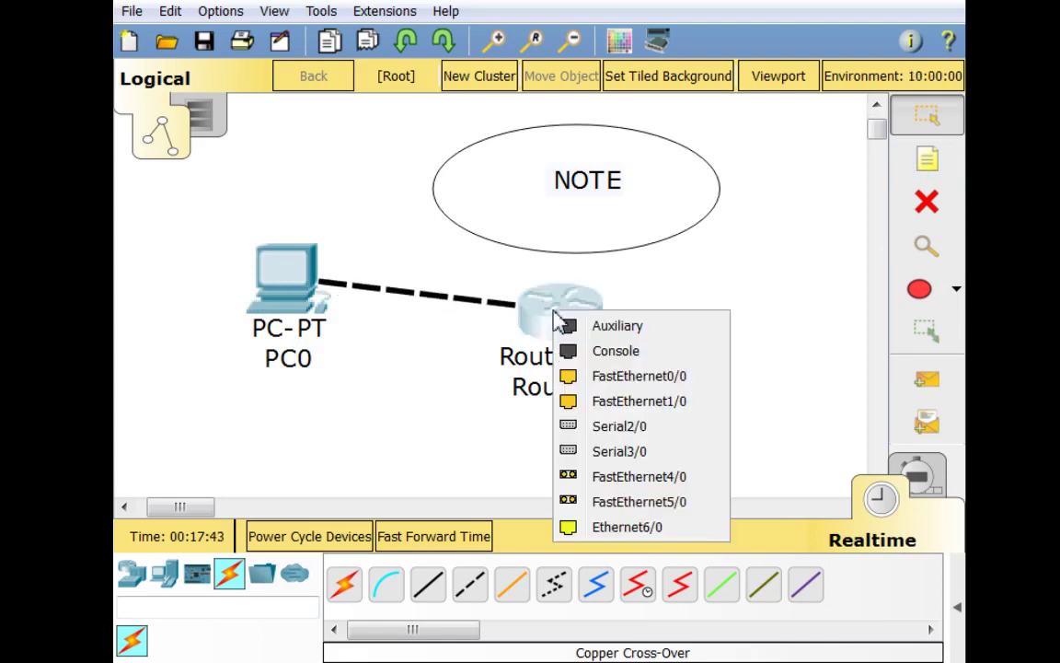
left_click(673, 377)
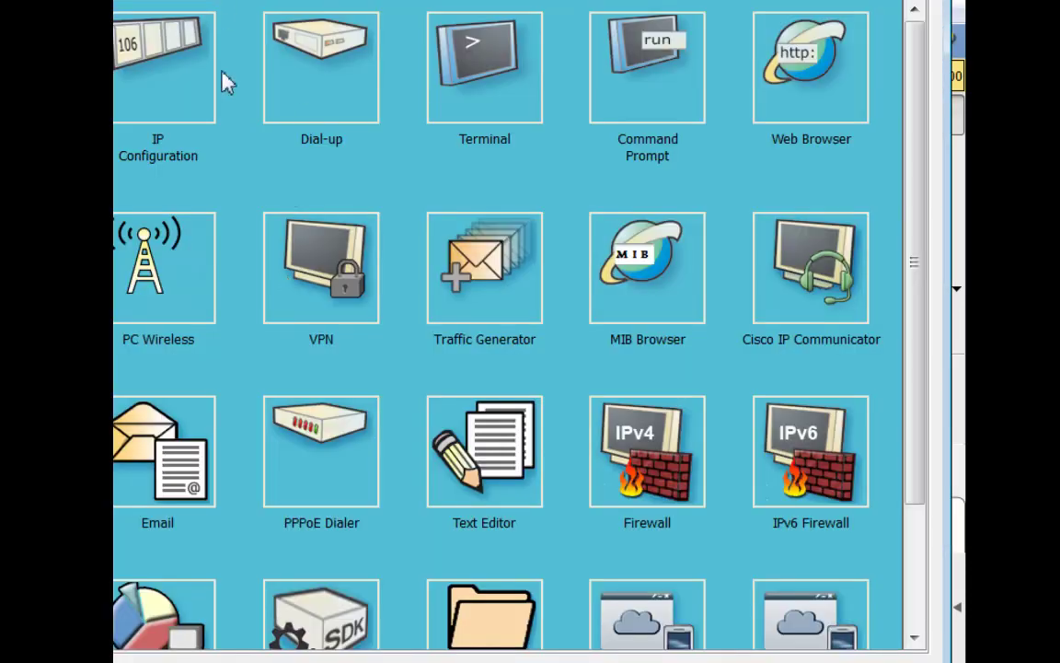
left_click(178, 88)
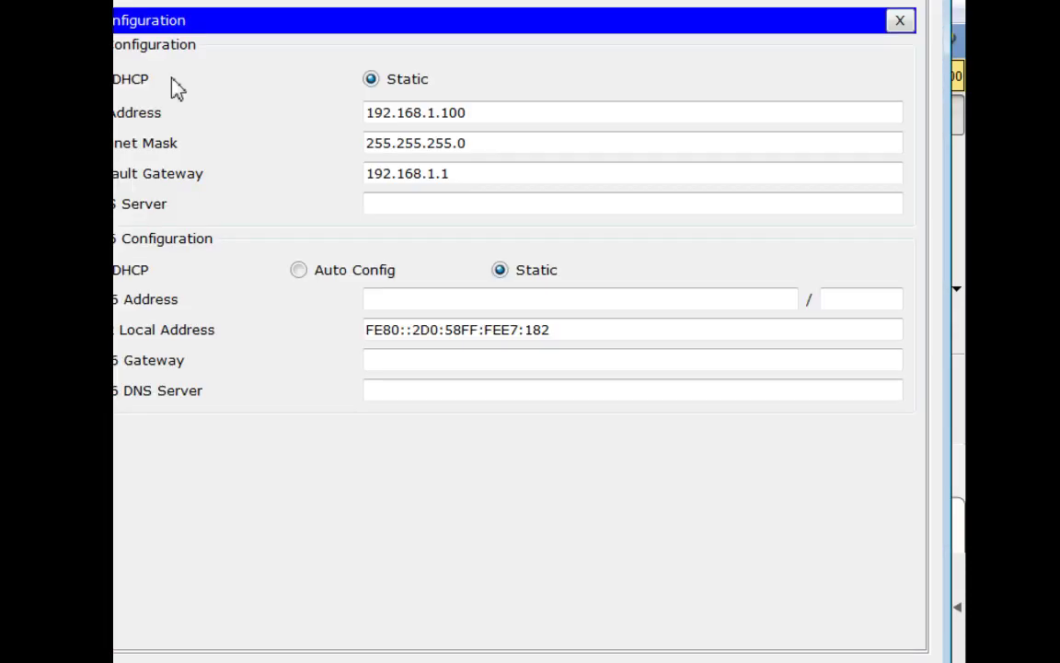
left_click(900, 20)
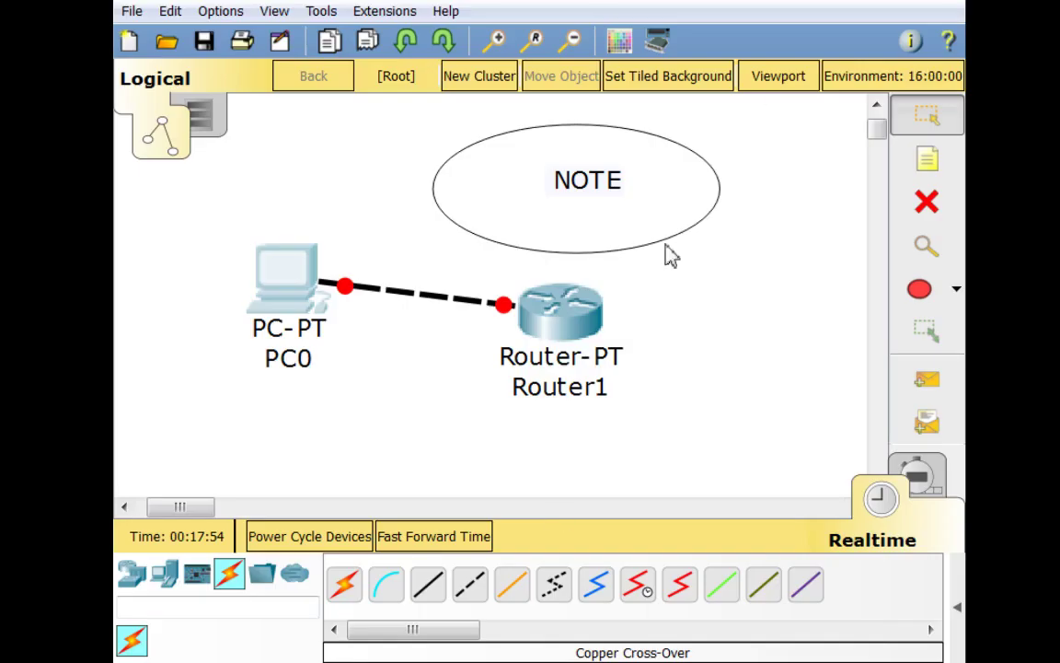
In Router1's CLI, answer 'no' to the initial configuration dialog to reach Router>
left_click(574, 303)
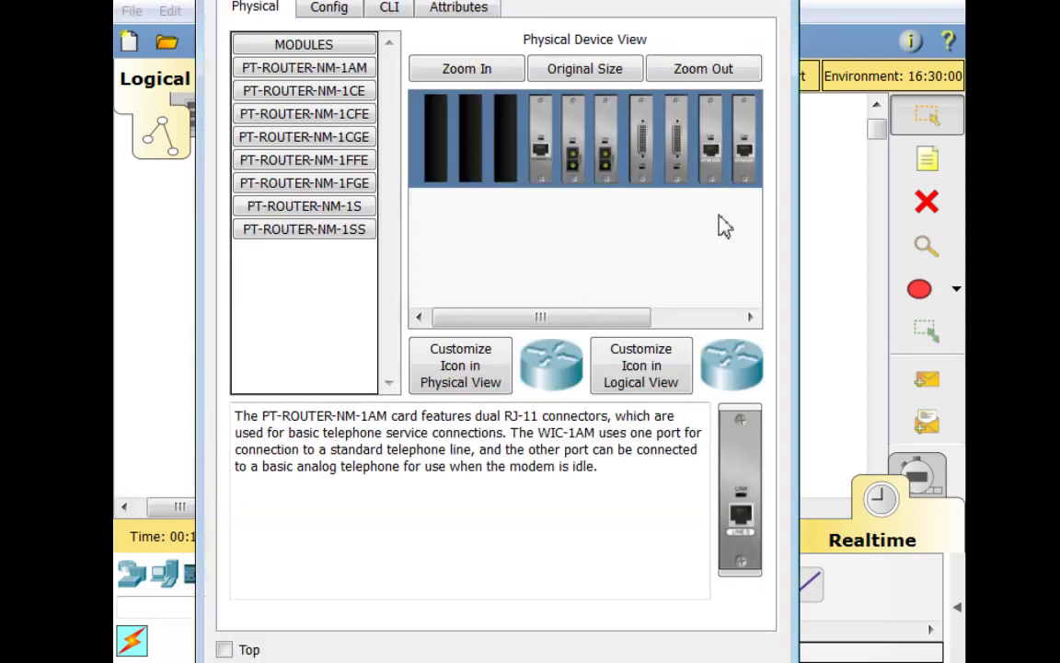
left_click(389, 8)
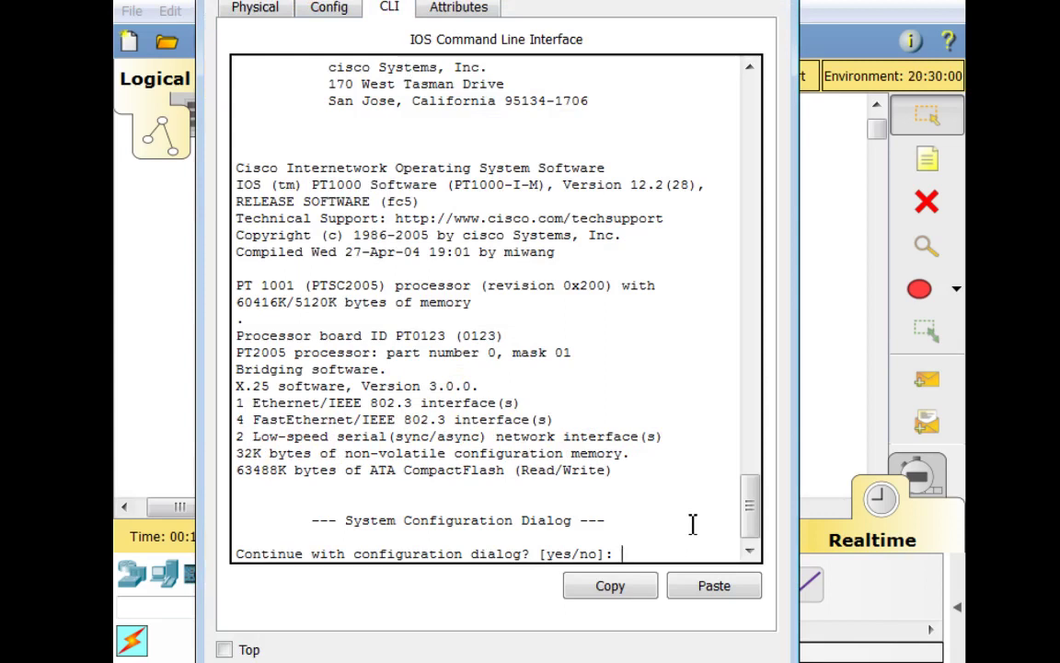
type("no")
key("Return")
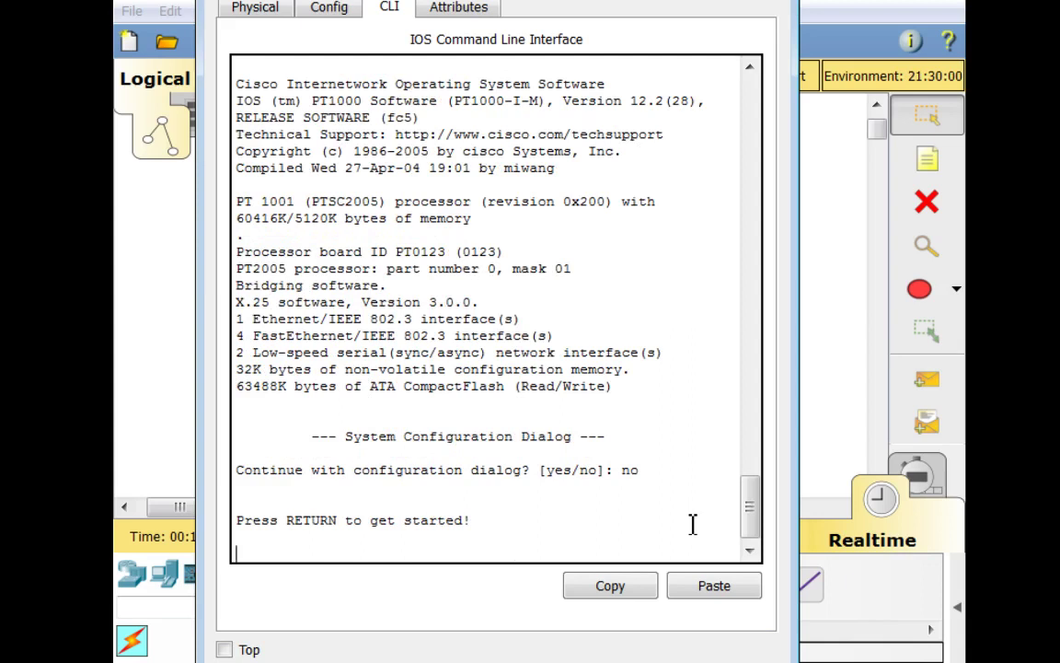
key("Return")
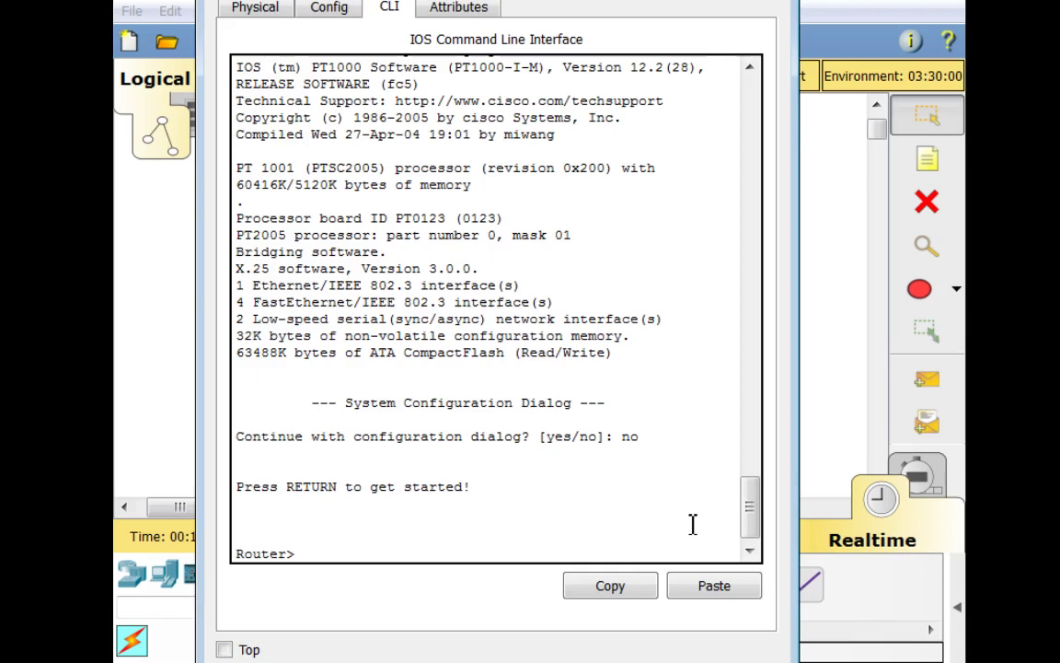
Enter privileged mode with 'ena', view the running config, then enter global config with 'conf t'
type("ena")
key("Return")
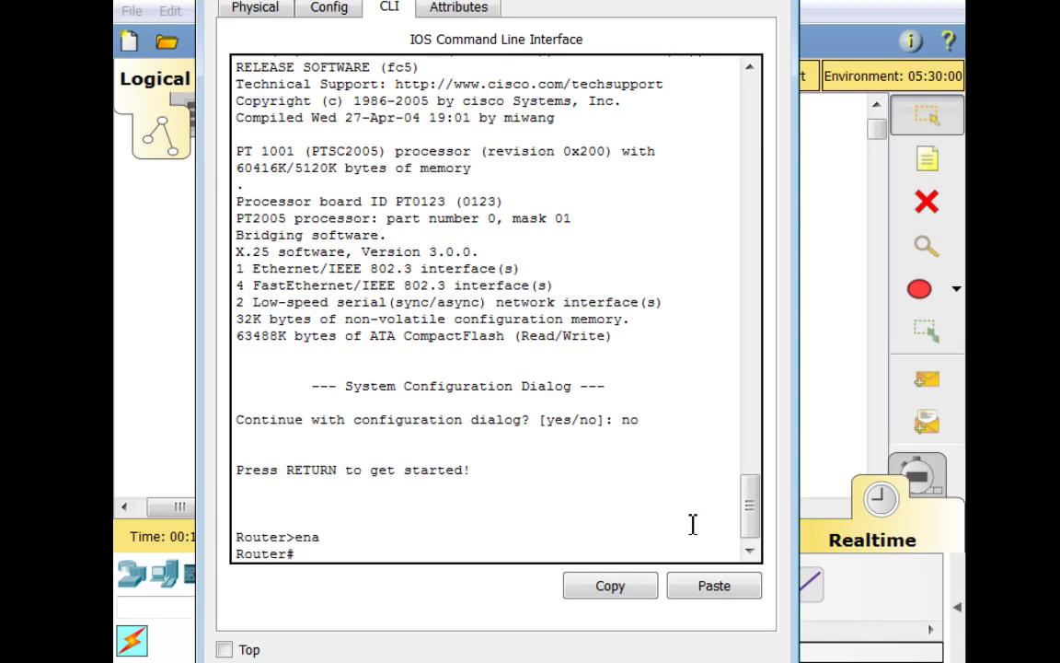
type("show run")
key("Return")
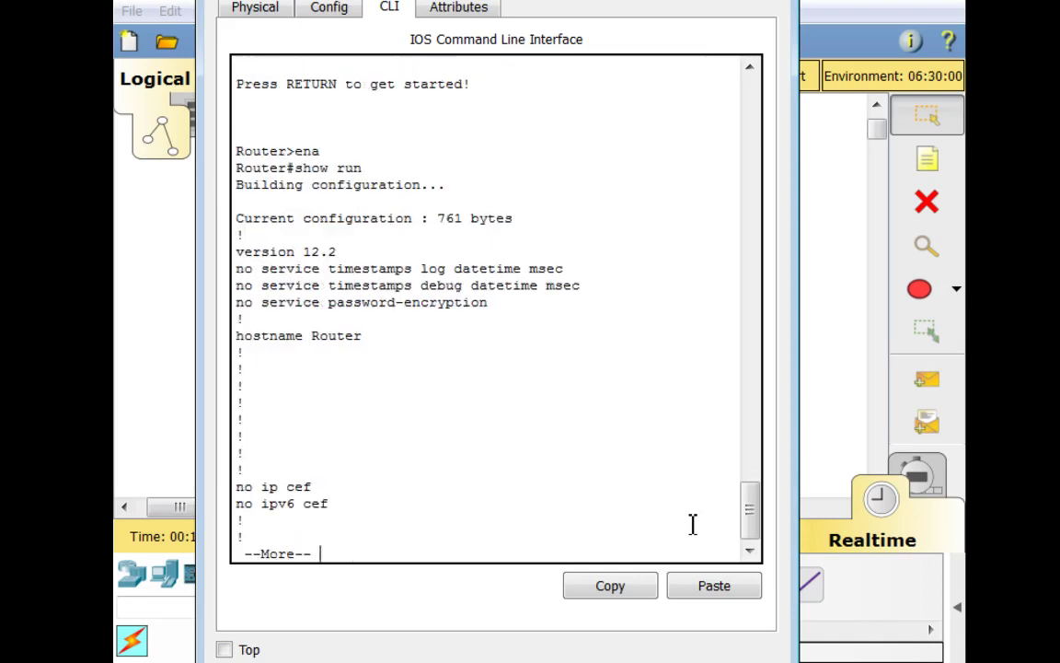
type("q")
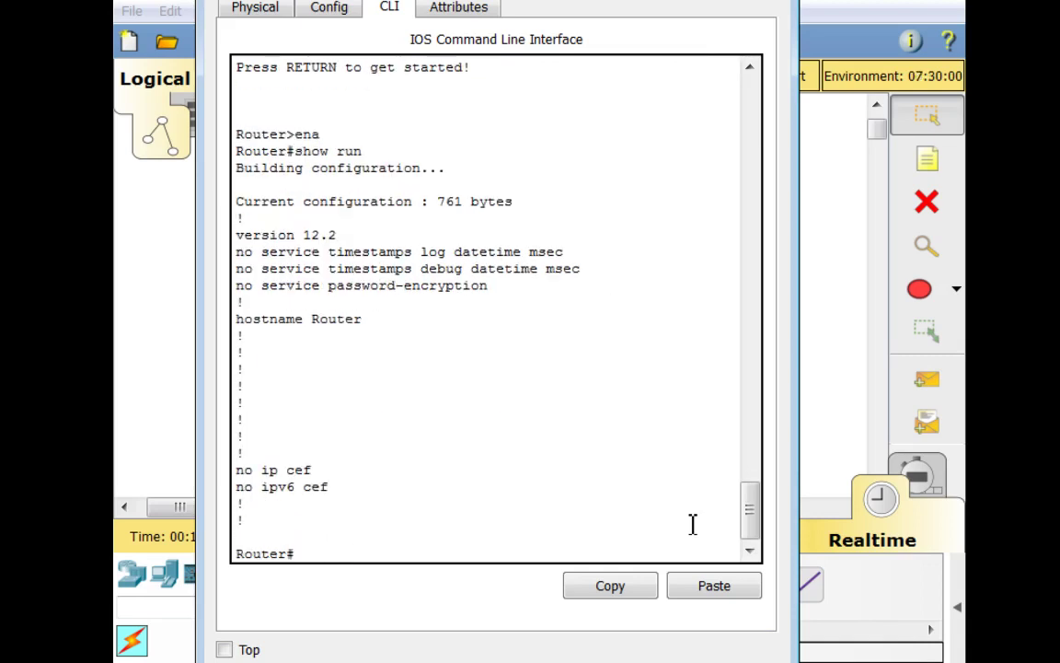
type("econf t")
key("Return")
key("Up")
key("BackSpace")
key("BackSpace")
key("BackSpace")
key("BackSpace")
key("BackSpace")
key("BackSpace")
key("BackSpace")
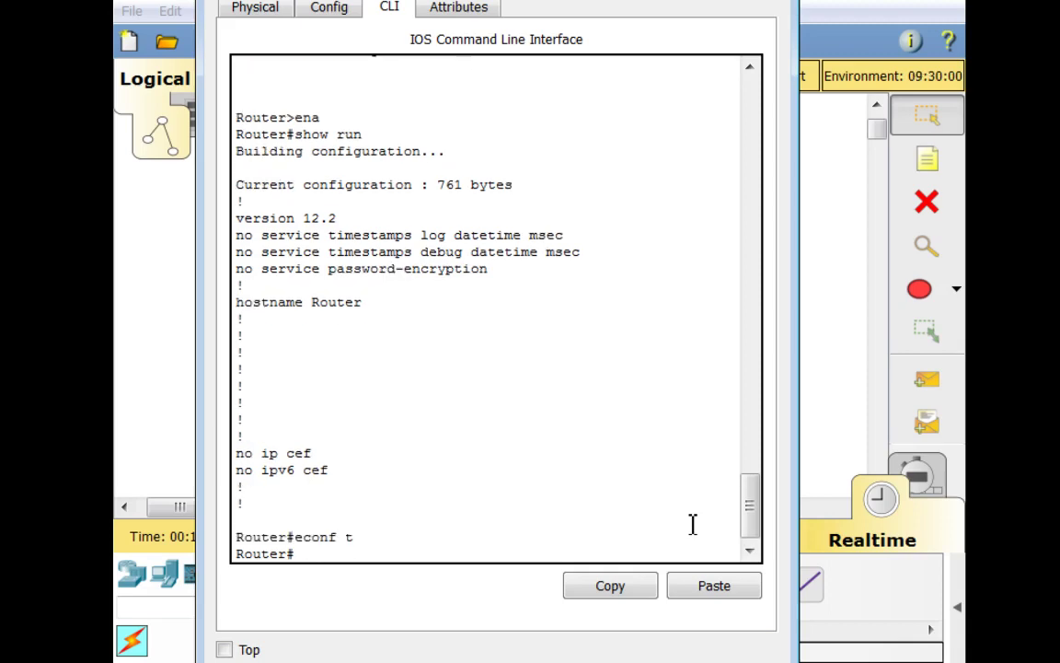
type("conf t")
key("Return")
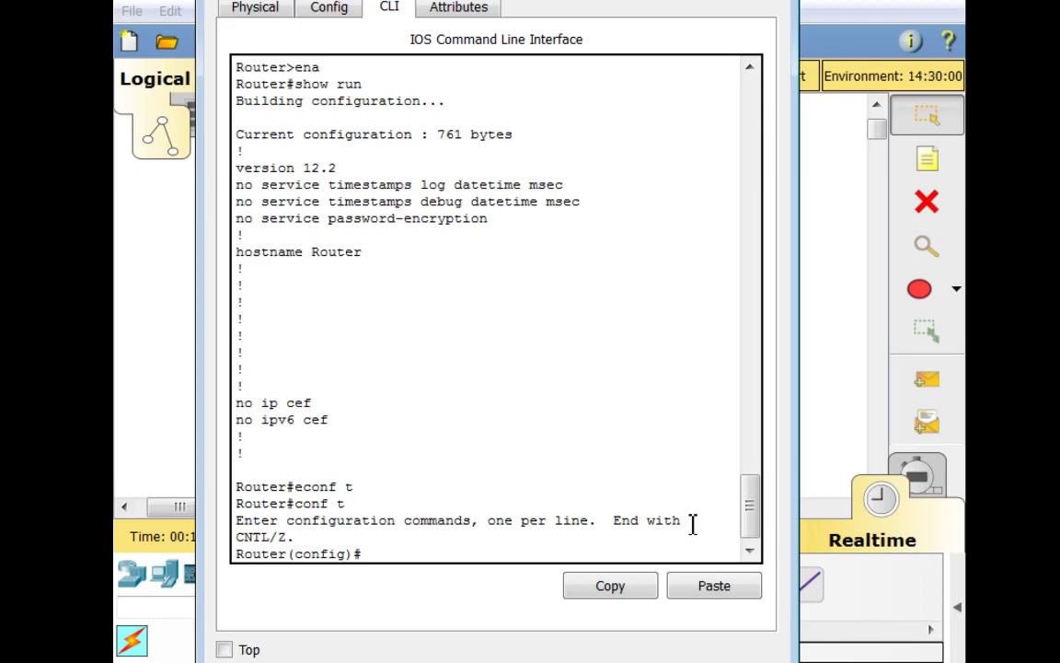
From config mode, show the running config with 'do show run' and list interfaces with 'do show ip int br'
type("show run")
key("Return")
key("Up")
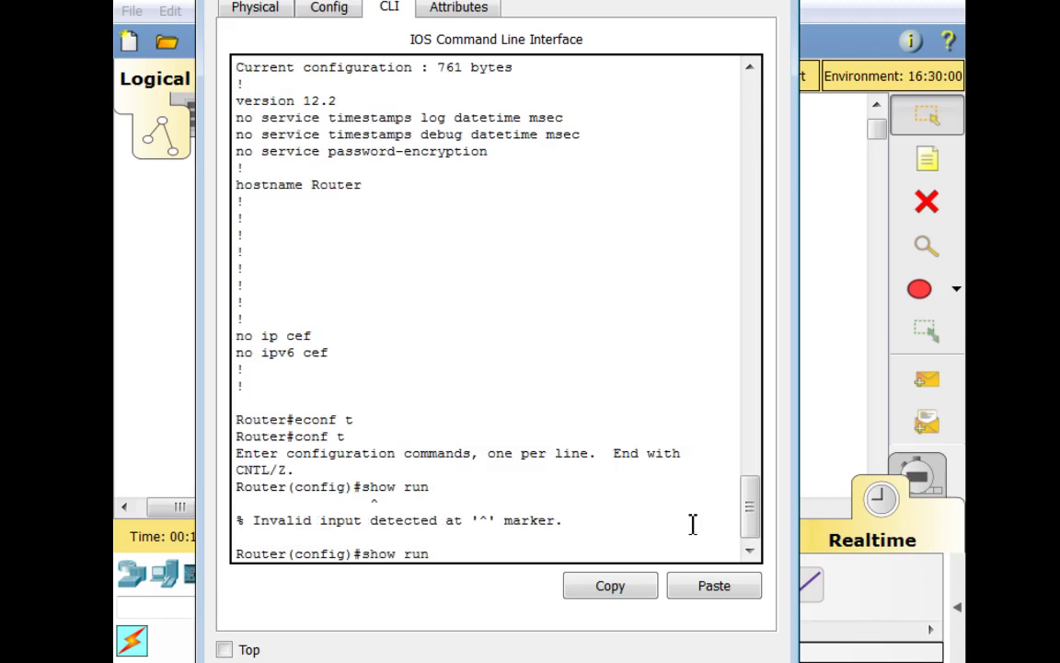
key("Left")
key("Left")
key("Left")
key("Left")
key("Left")
key("Left")
key("Left")
key("Left")
type("do")
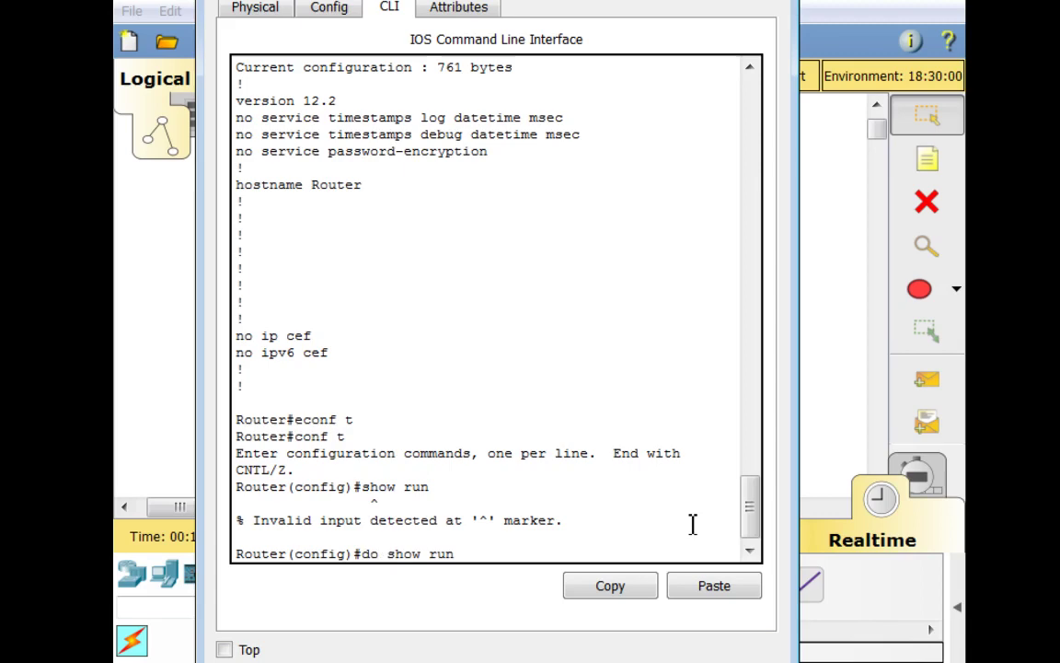
key("Return")
key("q")
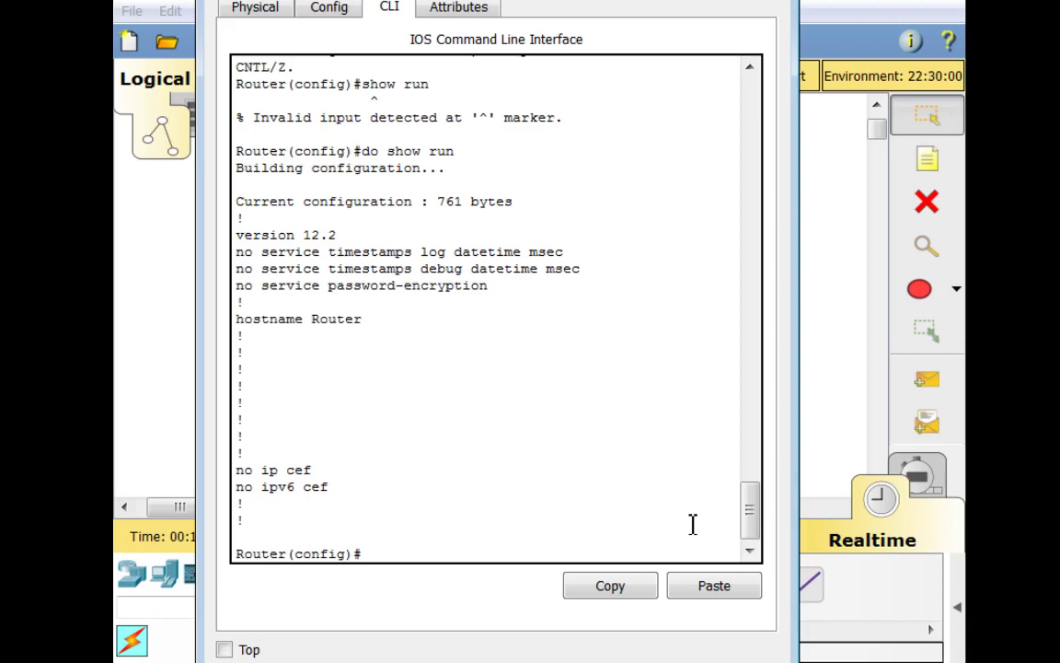
type("do show run")
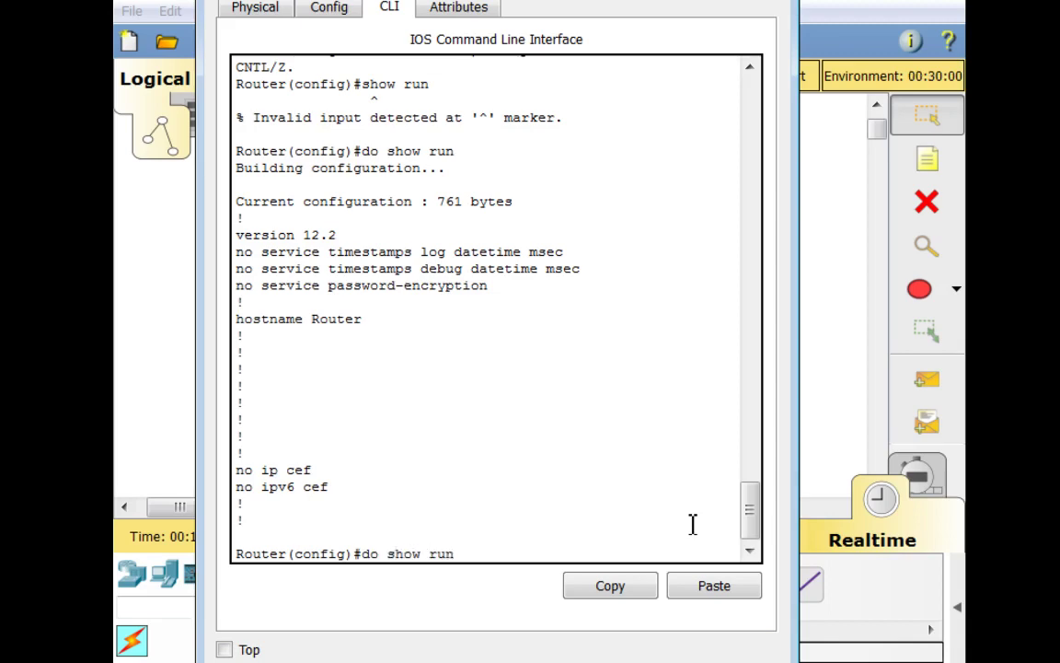
key("Return")
type("q")
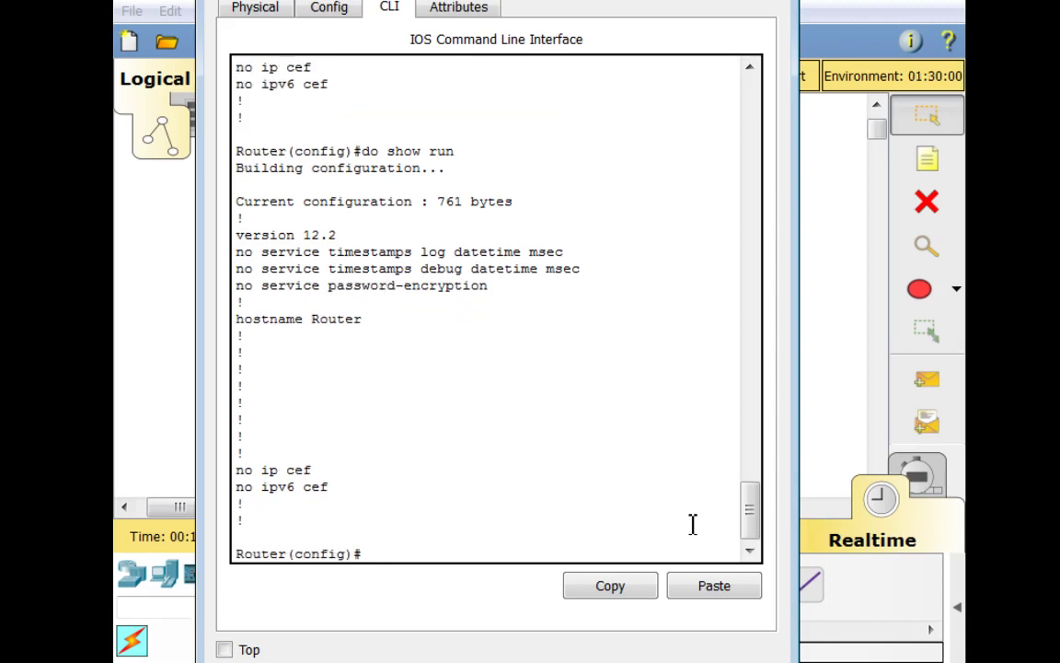
type("do show ip int br")
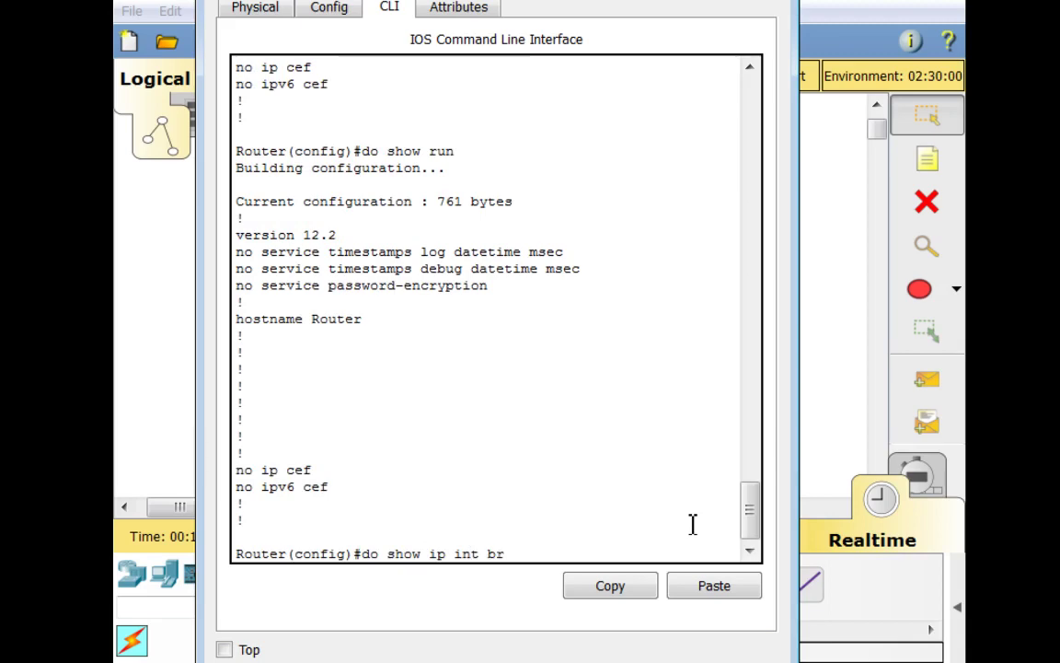
key("Return")
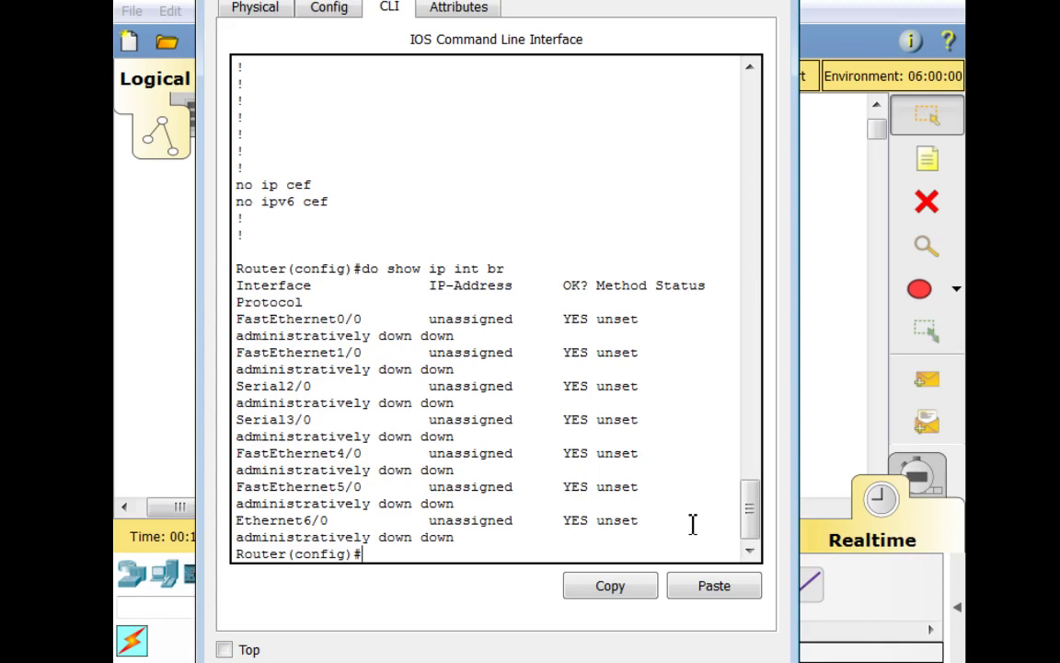
Enter interface configuration mode for FastEthernet0/0
type("int")
key("Tab")
type("fa")
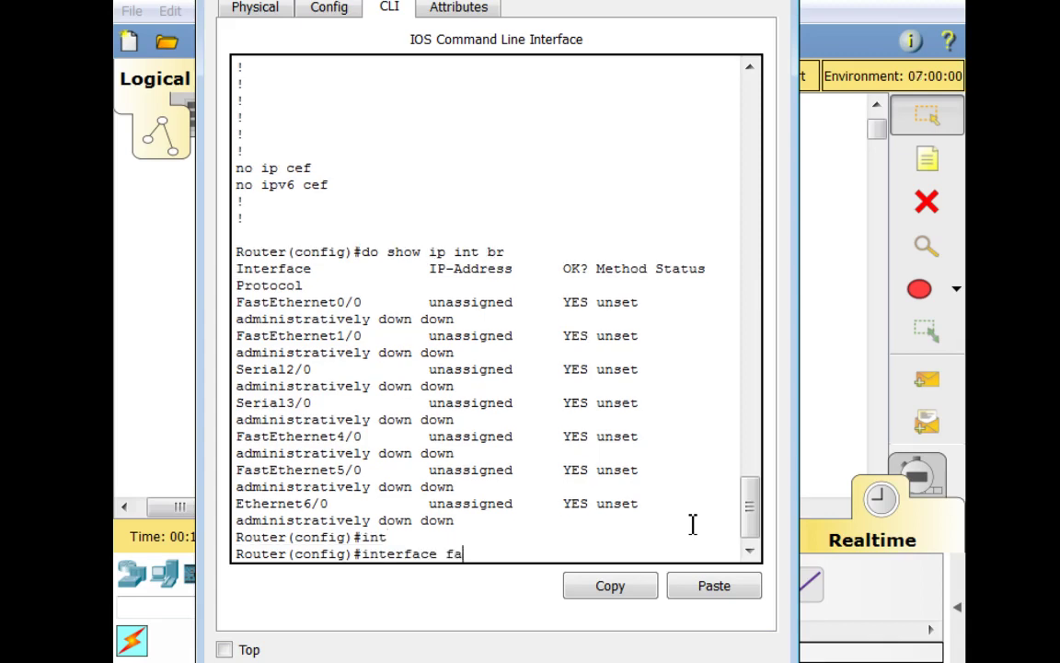
key("Tab")
type("0/0")
key("Return")
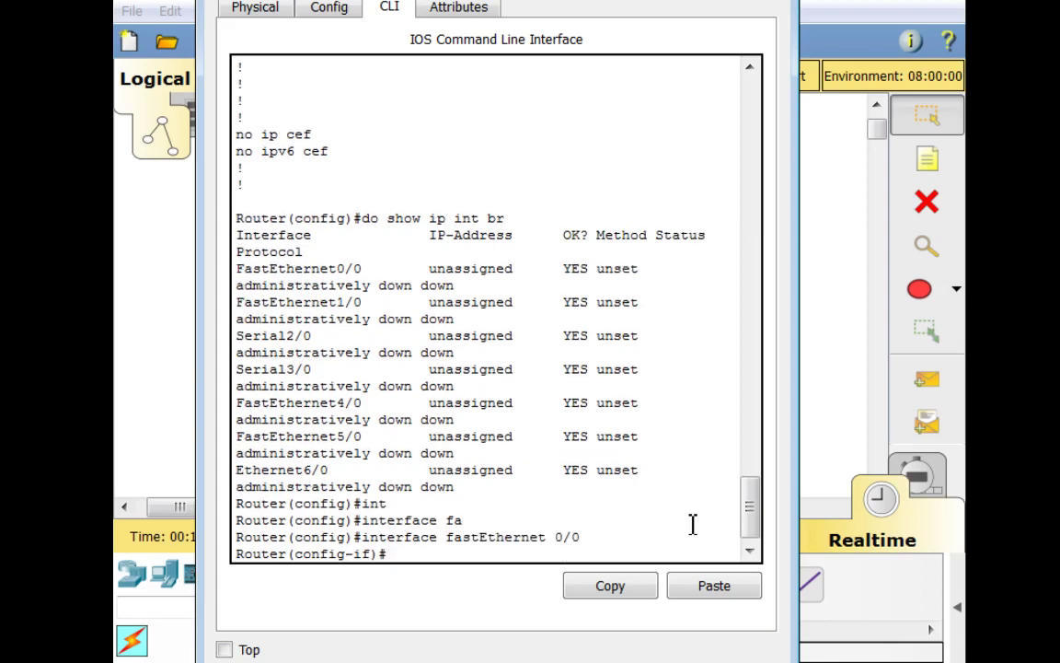
Assign 192.168.1.100 255.255.255.0 to the interface and enable it with 'no shut'
type("ip d")
key("Tab")
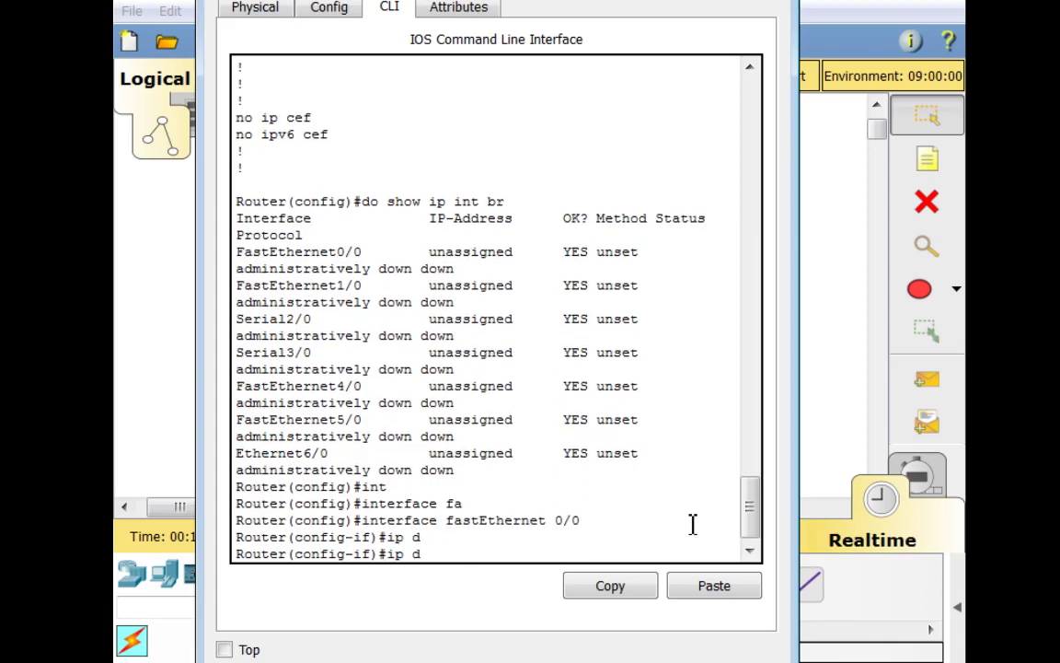
key("BackSpace")
type("a")
key("Tab")
type("dd")
key("Tab")
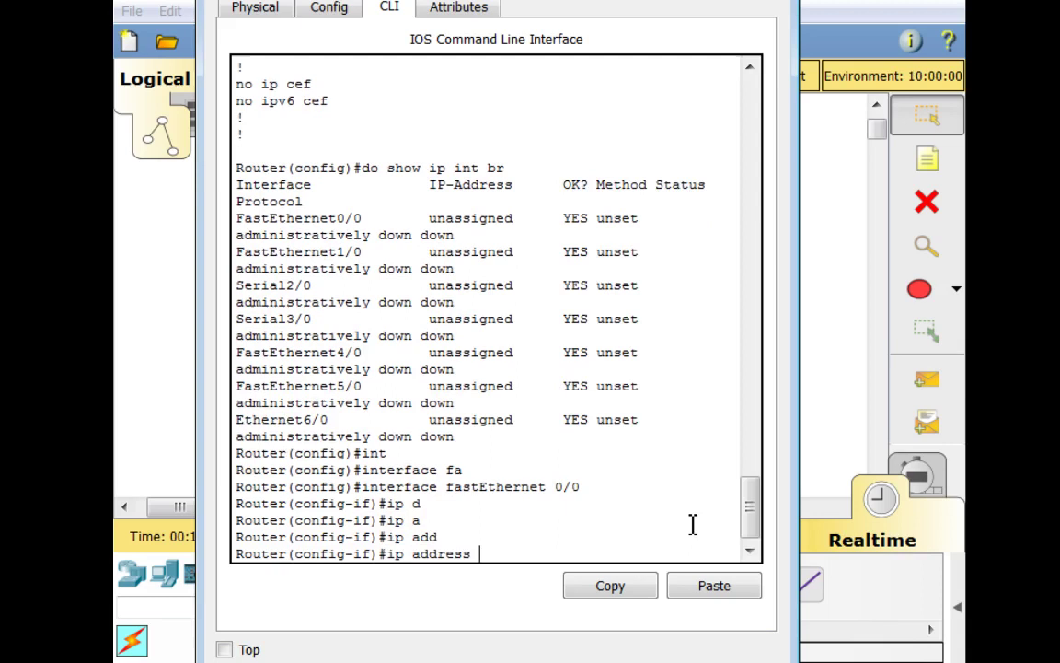
type("192.168.1.100 2")
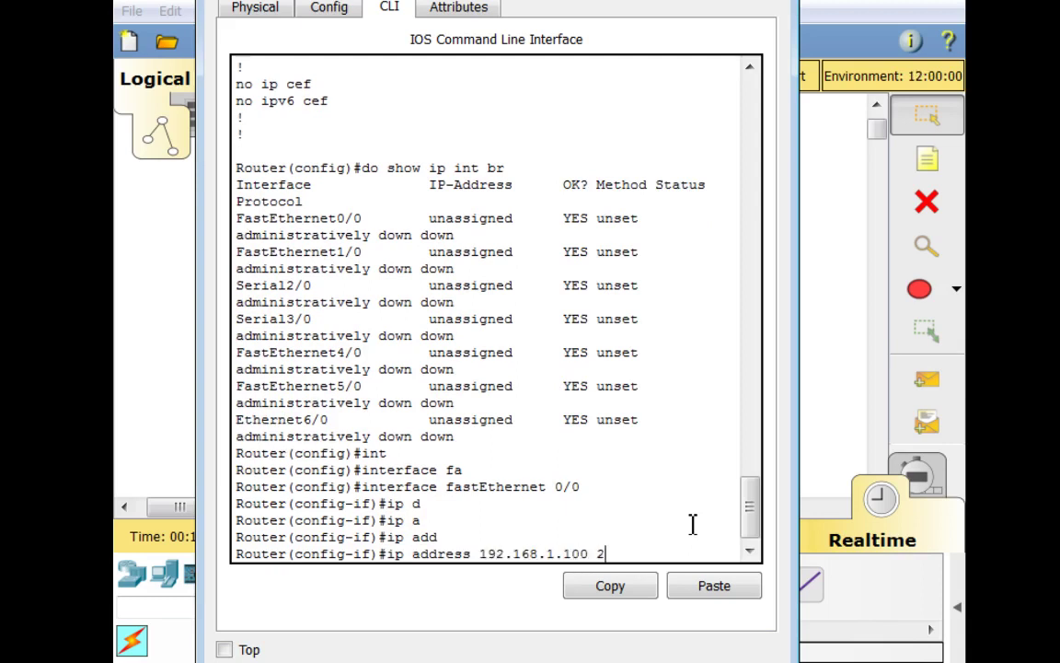
type("55.255.255.0")
key("Return")
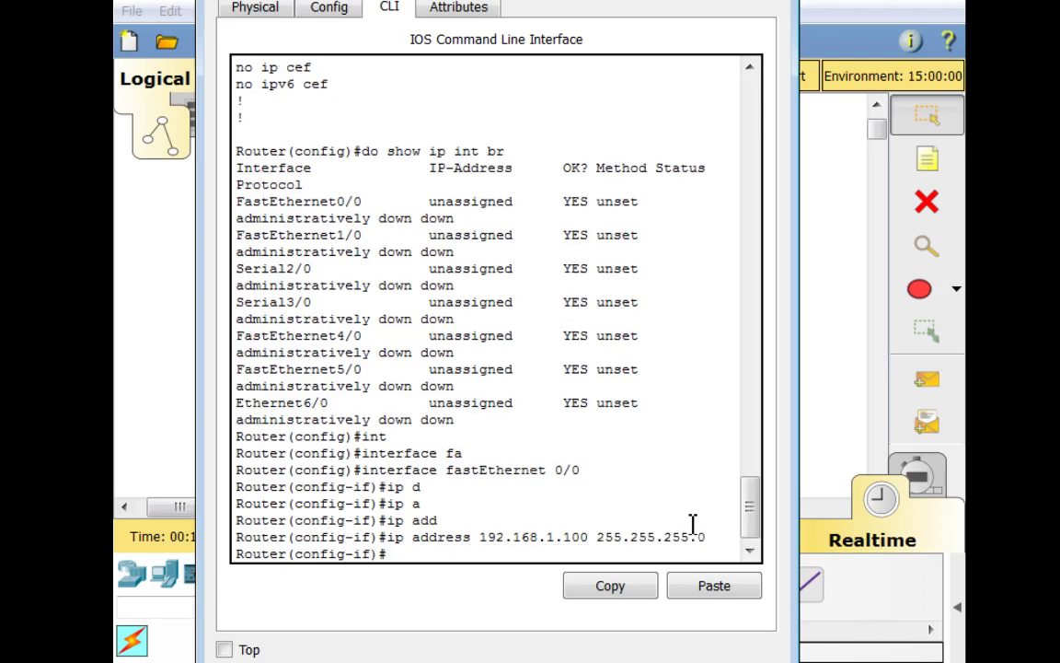
type("no shut")
key("Return")
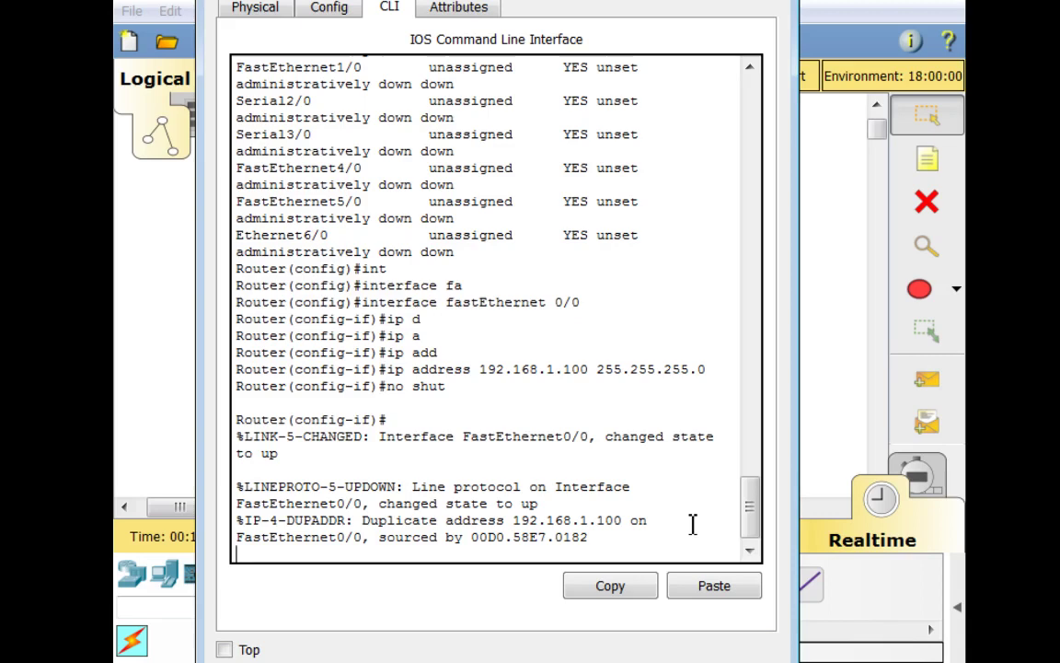
Correct the interface address to 192.168.1.1 255.255.255.0
key("Return")
key("Up")
key("Up")
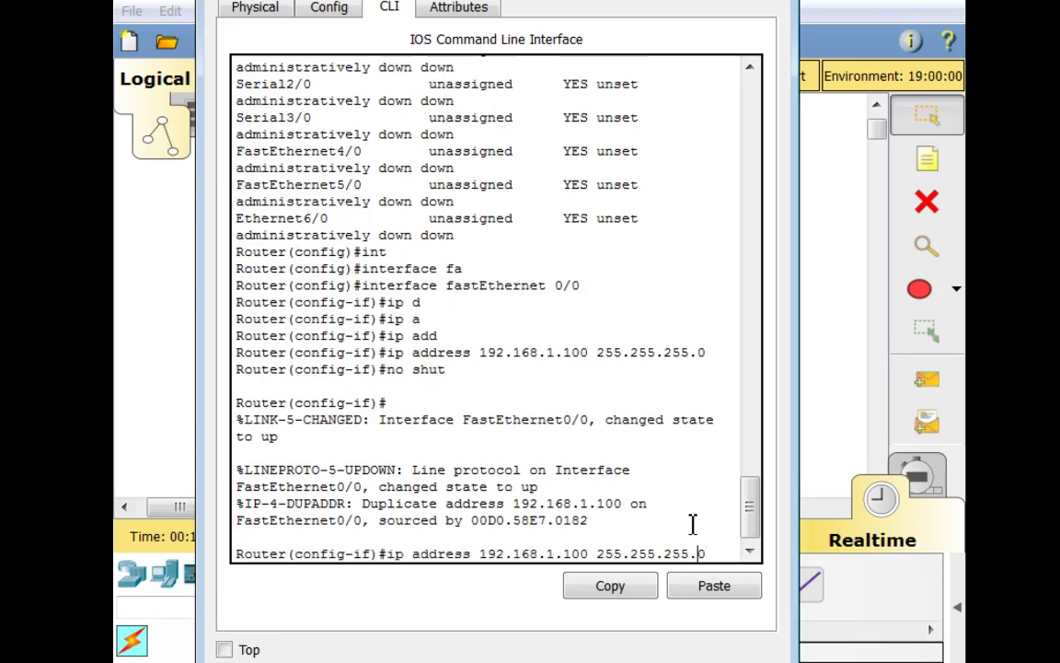
key("Left")
key("Left")
key("Left")
key("Left")
key("Left")
key("Left")
key("Left")
key("Left")
key("Left")
key("Left")
key("Left")
key("Left")
key("Left")
key("Left")
key("BackSpace")
key("BackSpace")
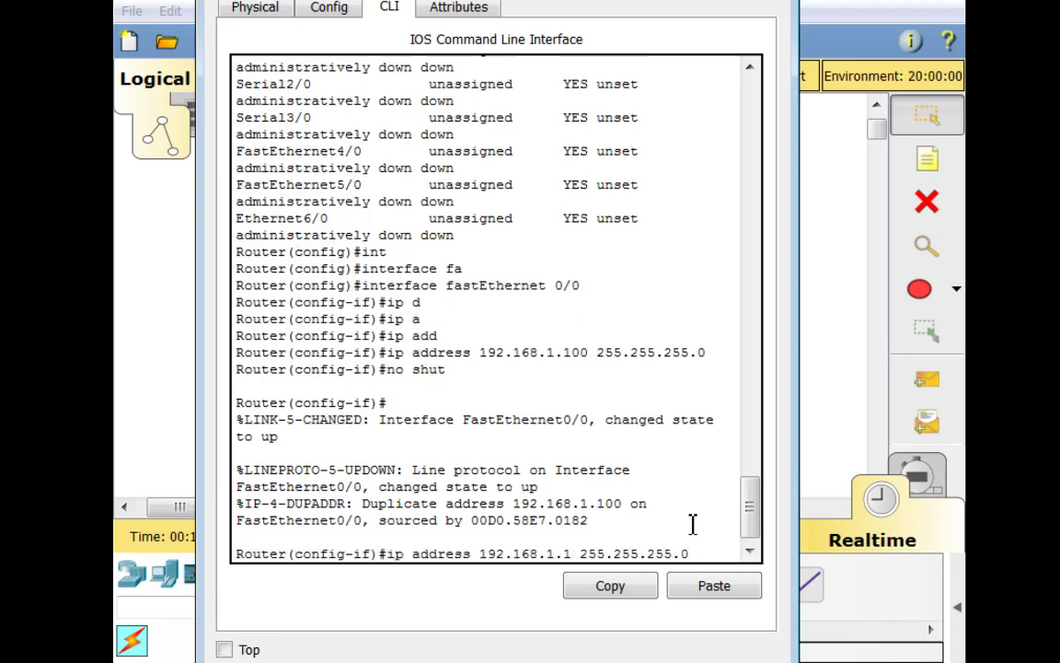
key("Return")
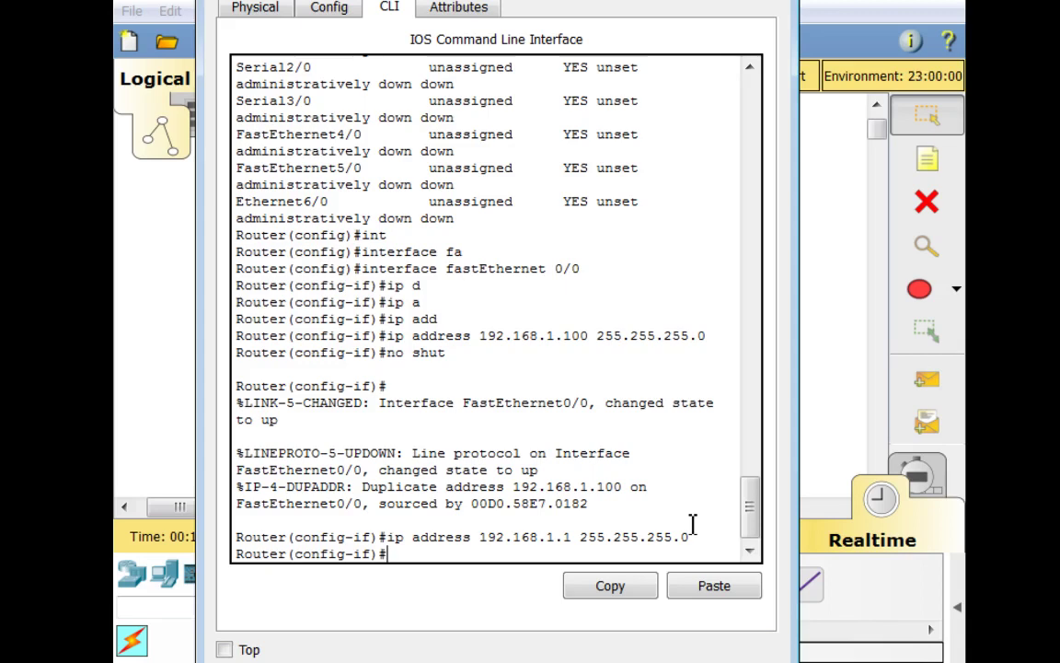
Verify with 'do show ip int br' that FastEthernet0/0 shows 192.168.1.1 up/up
type("do show ip int br")
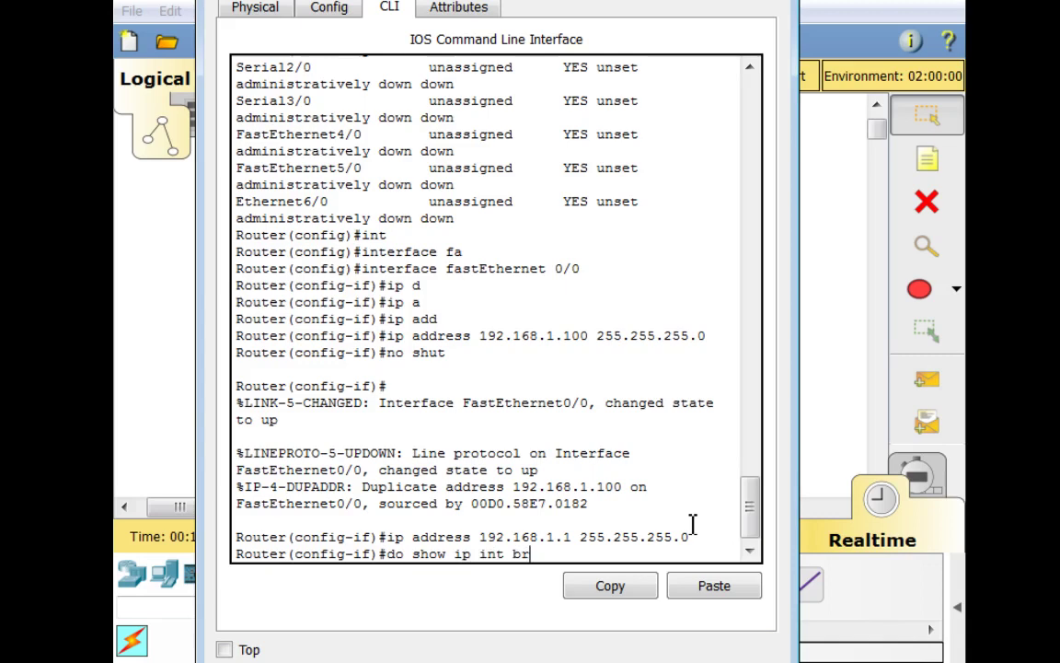
key("Return")
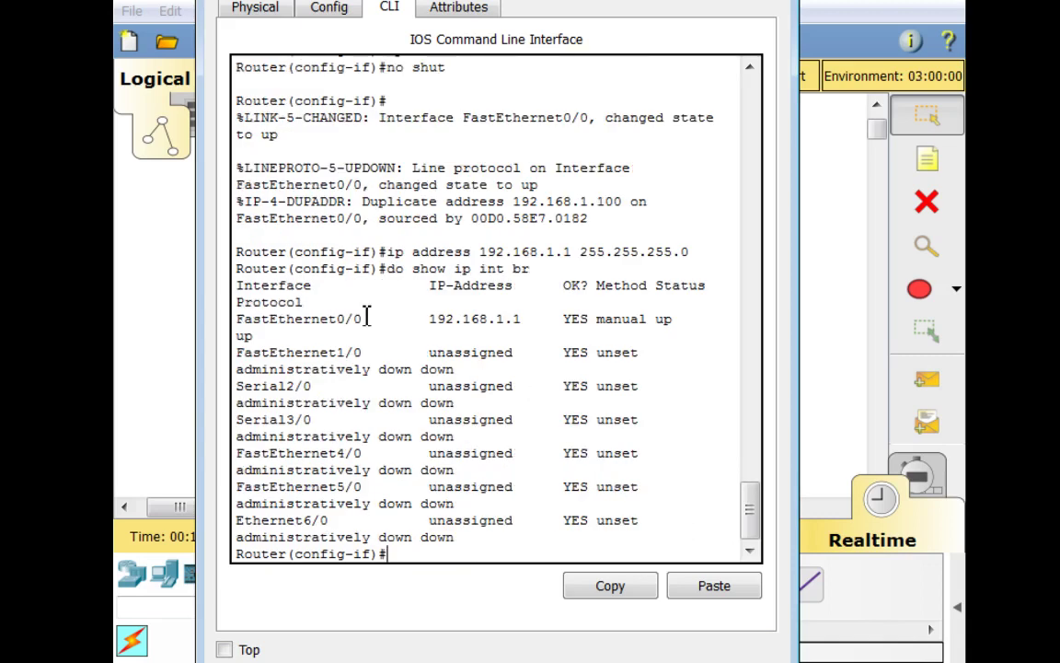
left_click_drag(237, 322, 491, 334)
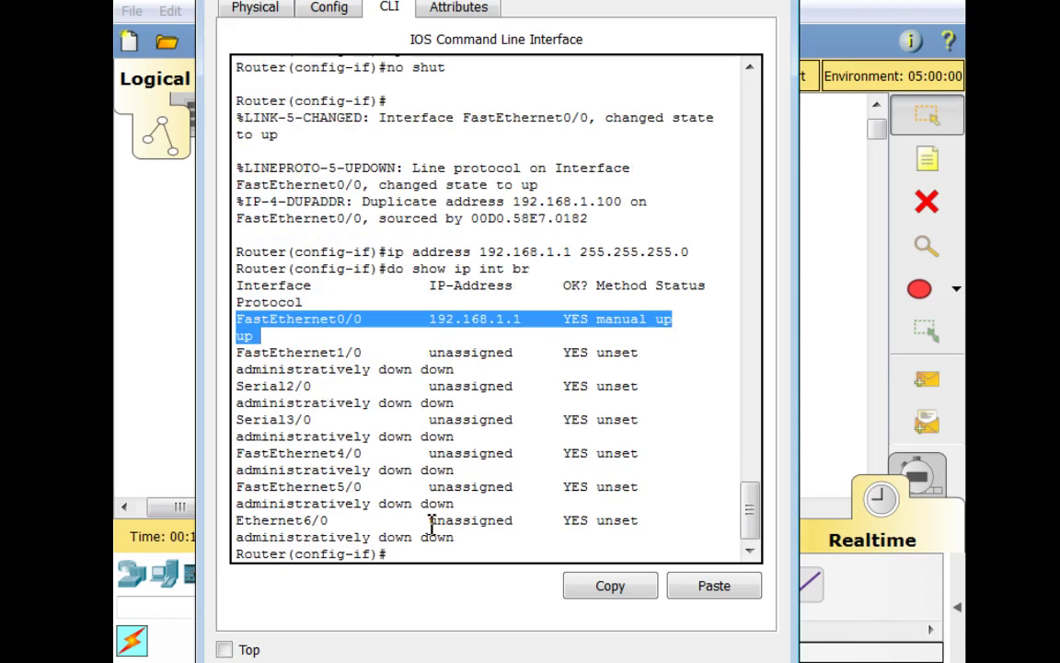
left_click(430, 553)
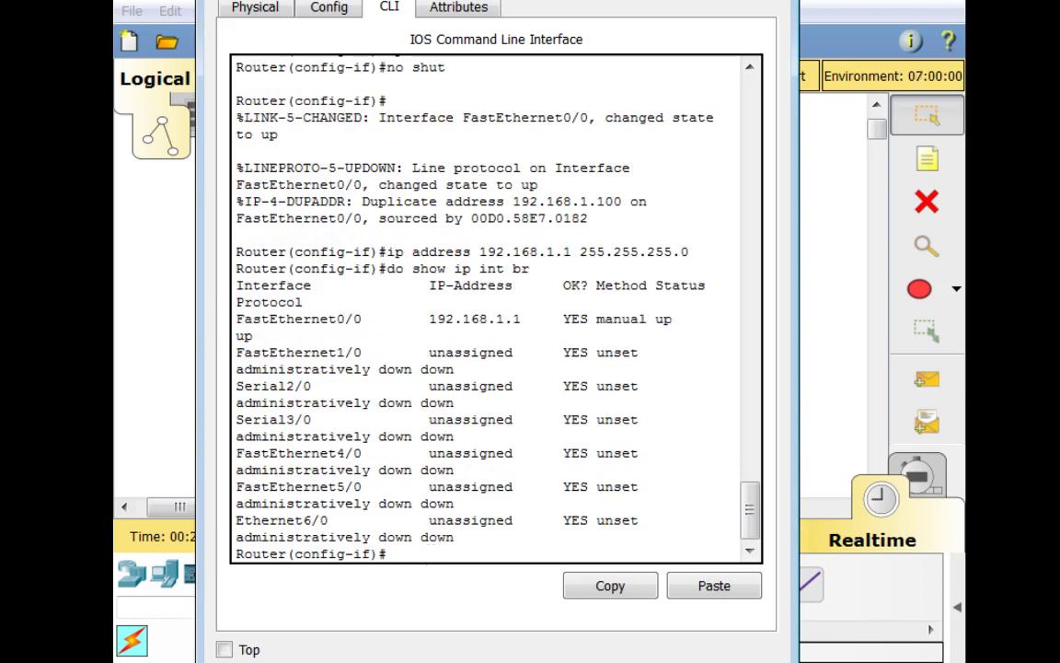
left_click_drag(415, 0, 535, 4)
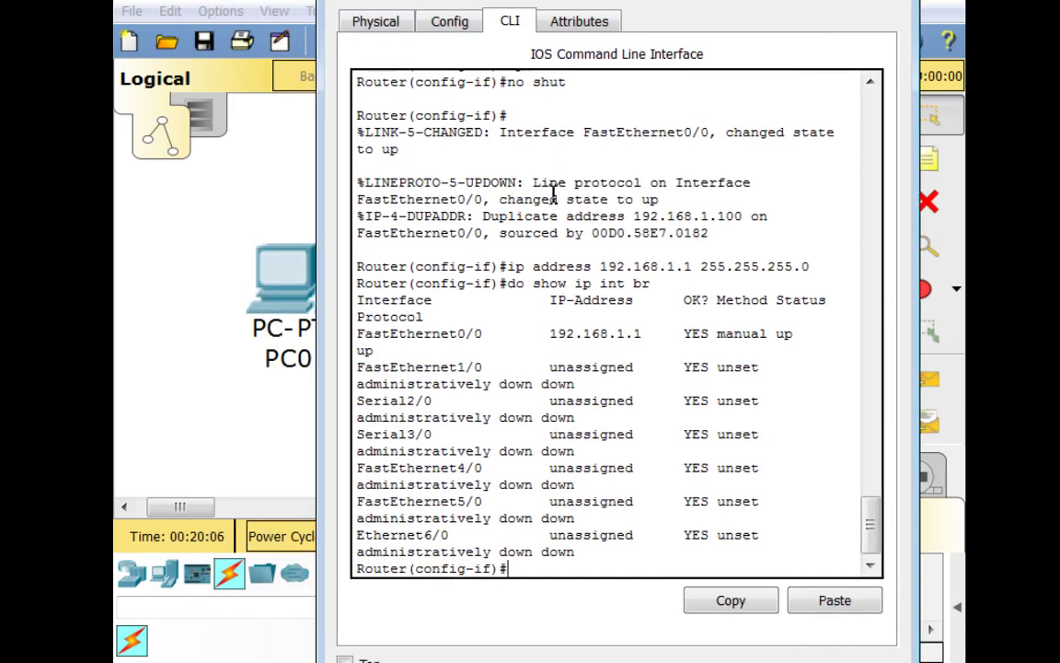
Ping 192.168.1.100 twice from config mode with 'do ping'; both attempts fail 0/5
type("do ping 192.168")
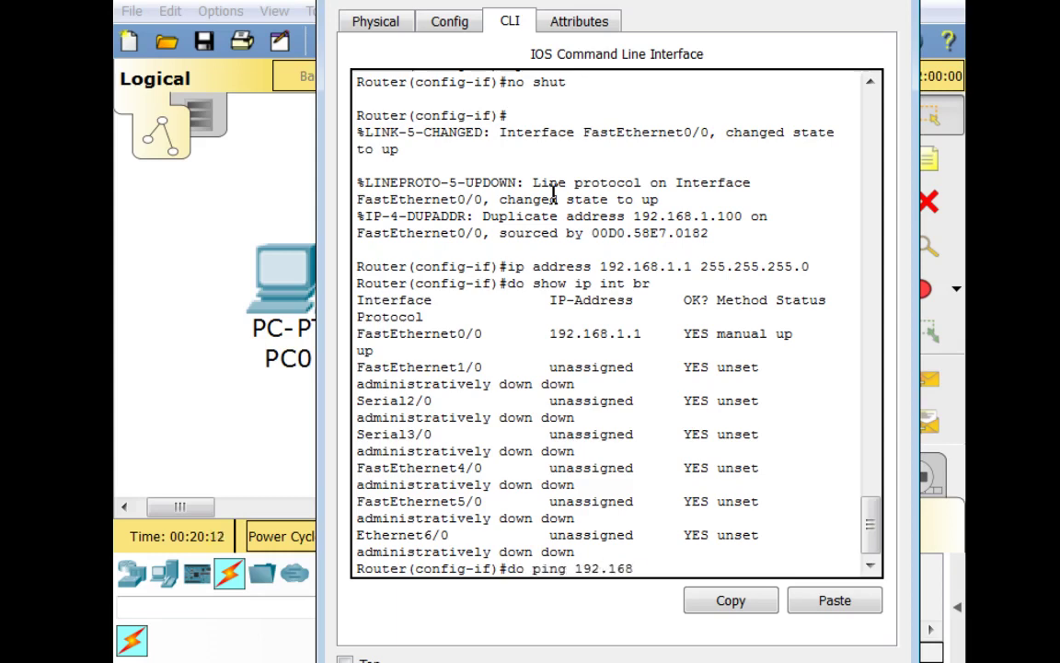
type(".1.100")
key("Return")
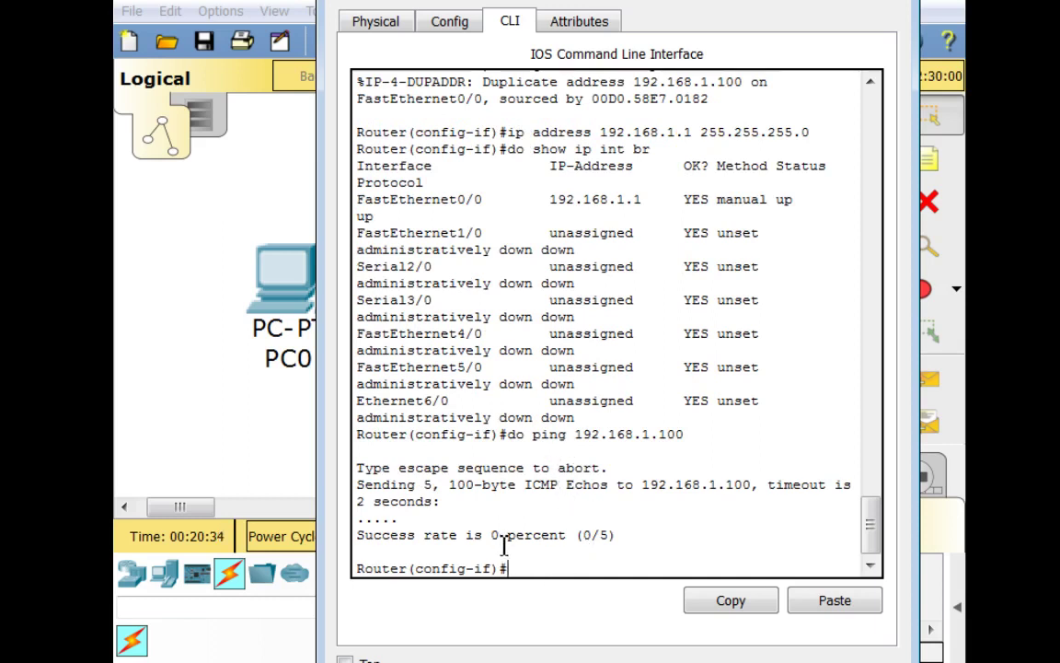
key("Up")
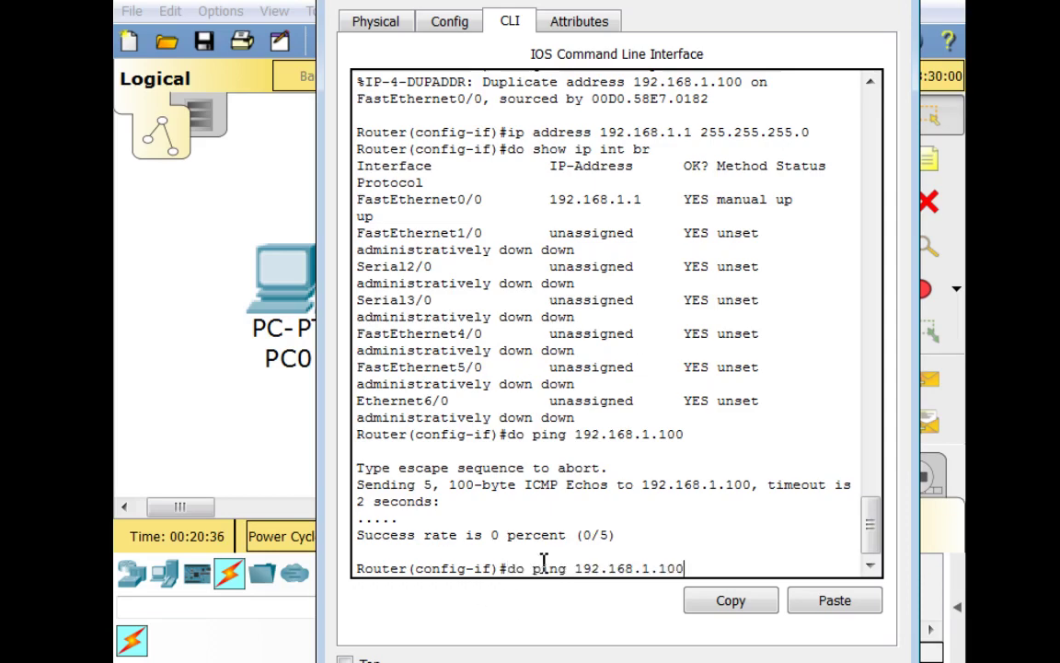
key("Return")
Re-enter PC0's IPv4 address 192.168.1.100 with mask 255.255.255.0 and gateway 192.168.1.1
left_click(304, 462)
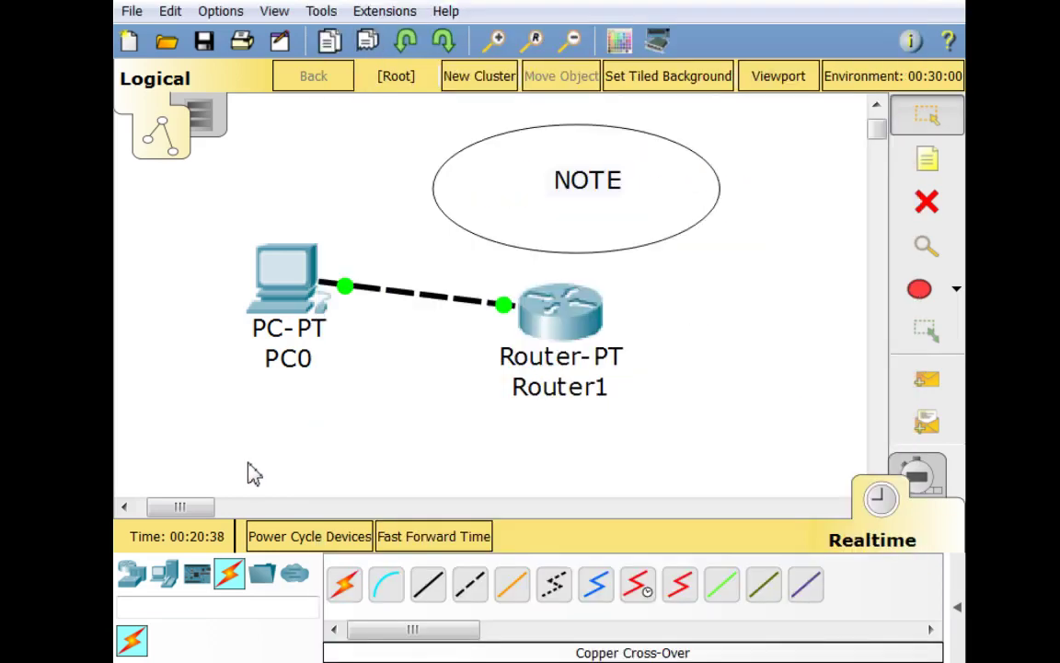
left_click(279, 294)
left_click(170, 102)
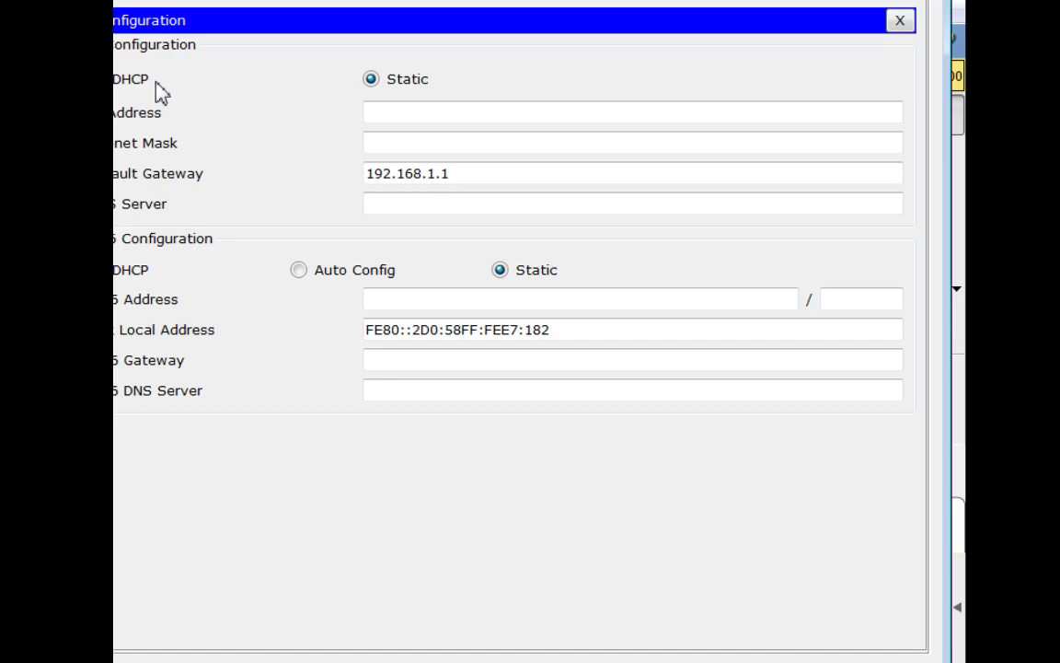
left_click(442, 114)
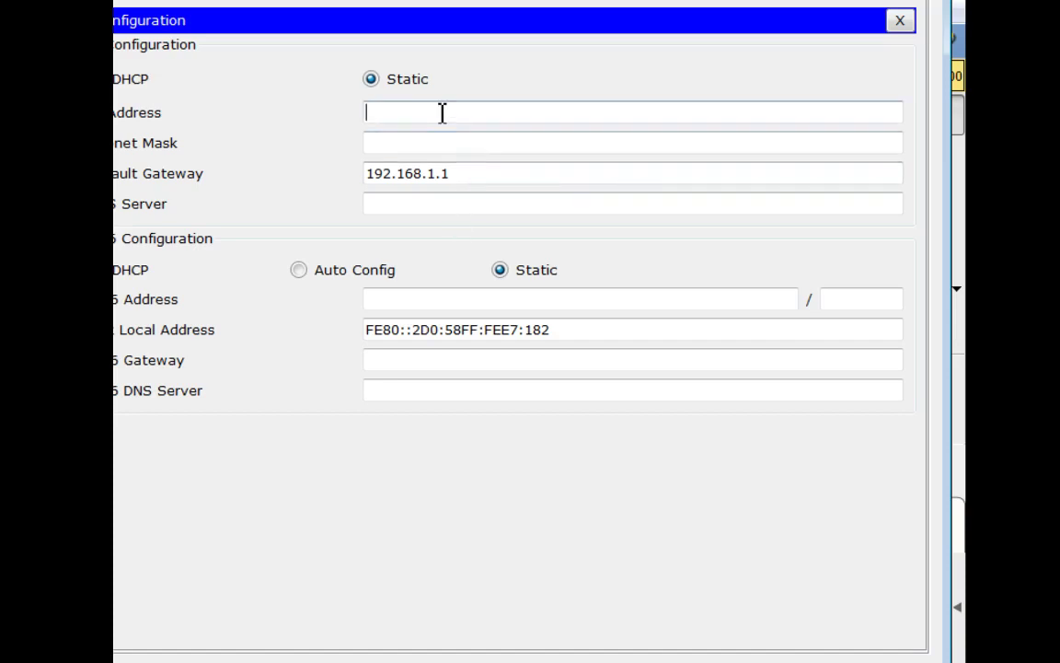
type("192.168.1.100")
key("Tab")
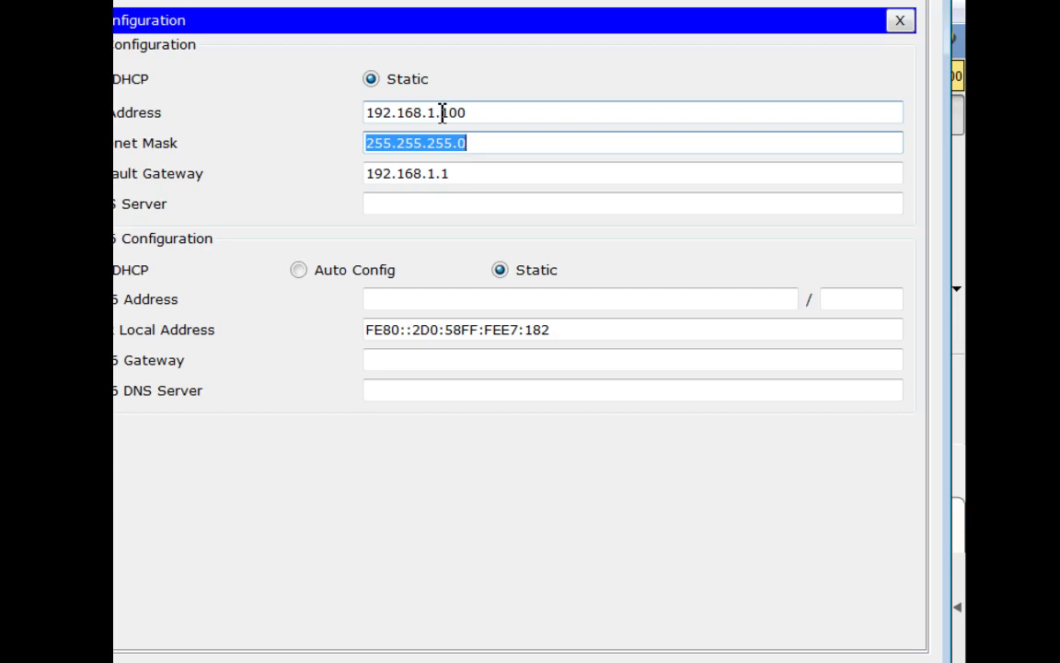
left_click(622, 149)
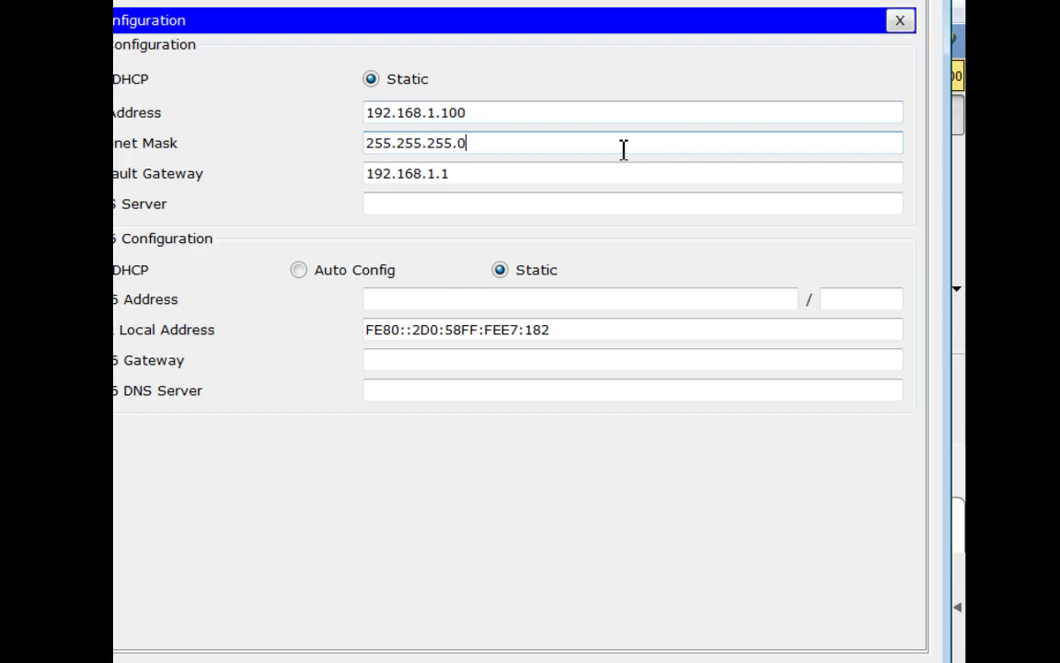
left_click(647, 173)
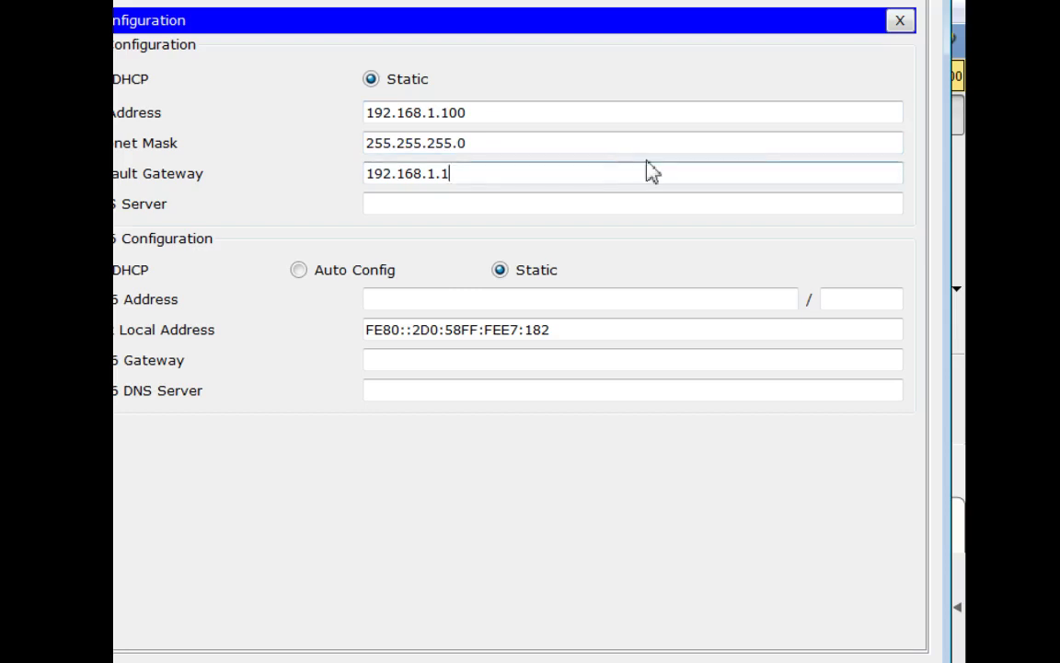
left_click(904, 23)
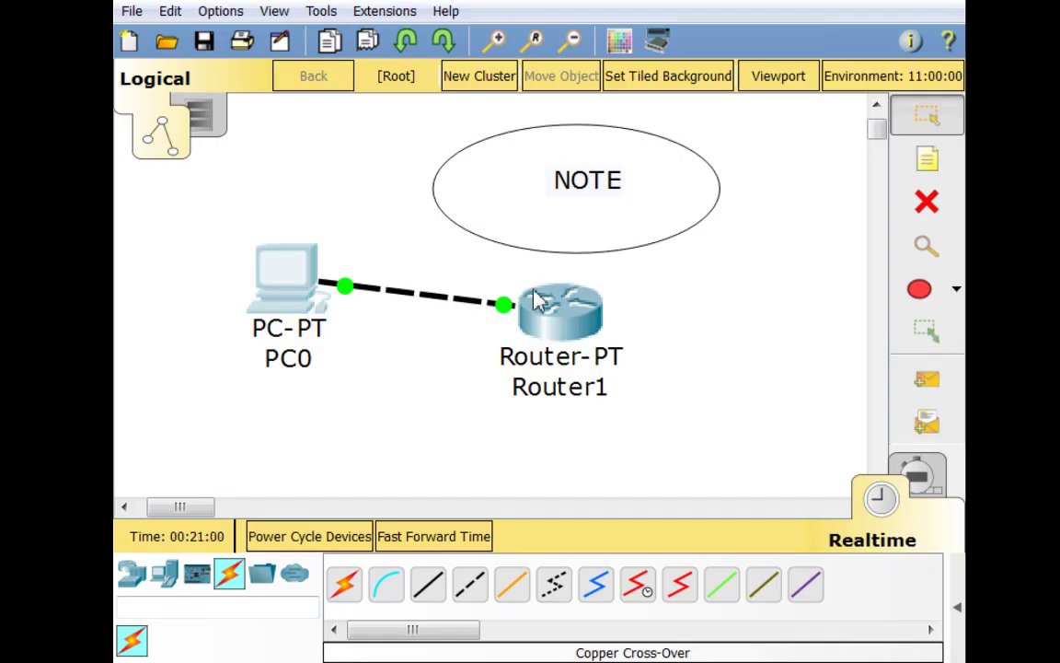
Rerun 'do ping 192.168.1.100' on Router1, reaching 4/5 then 5/5, and close the router window
left_click(539, 303)
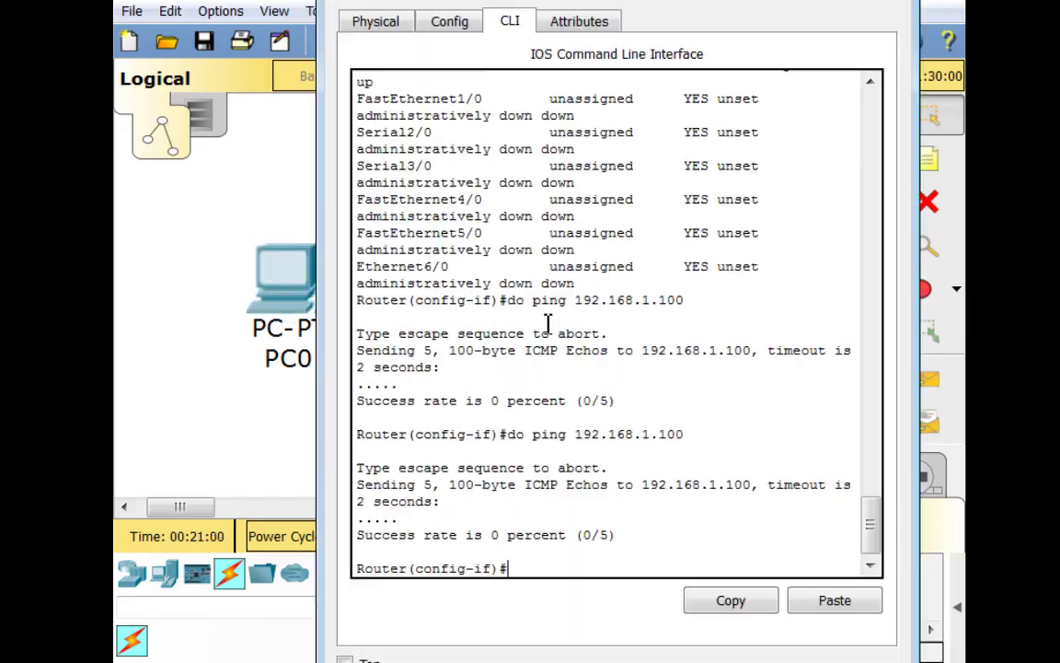
key("Up")
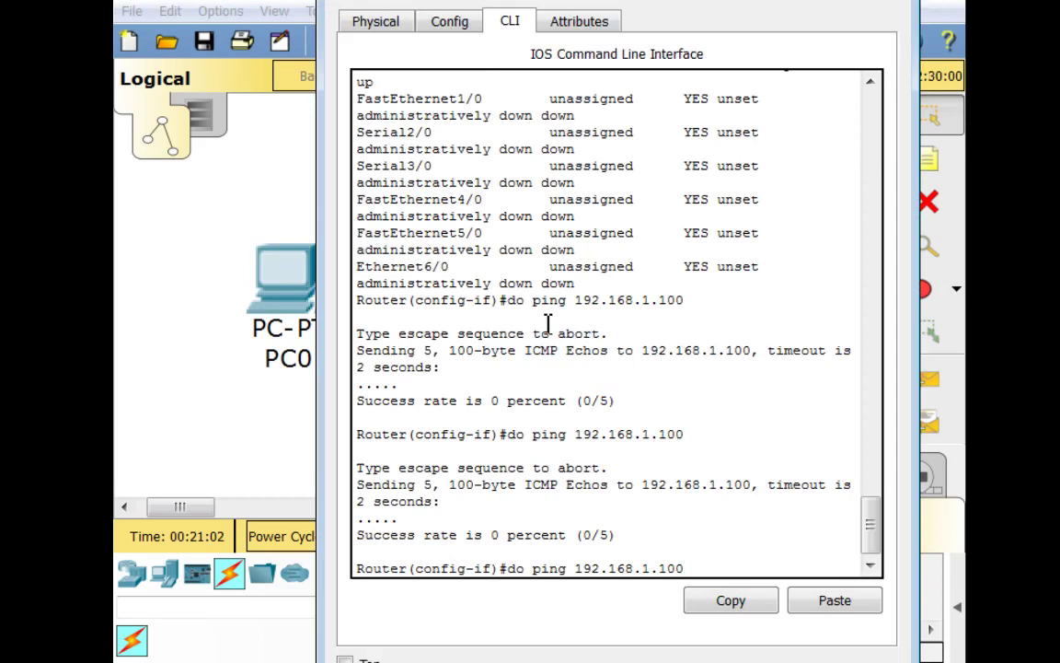
key("Return")
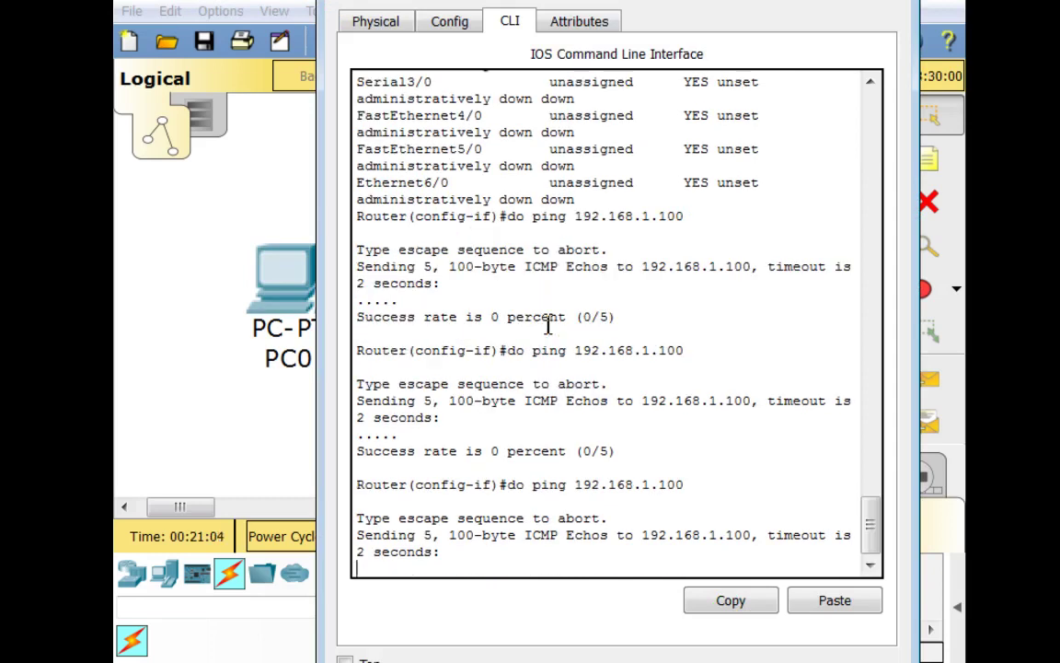
key("Up")
key("Return")
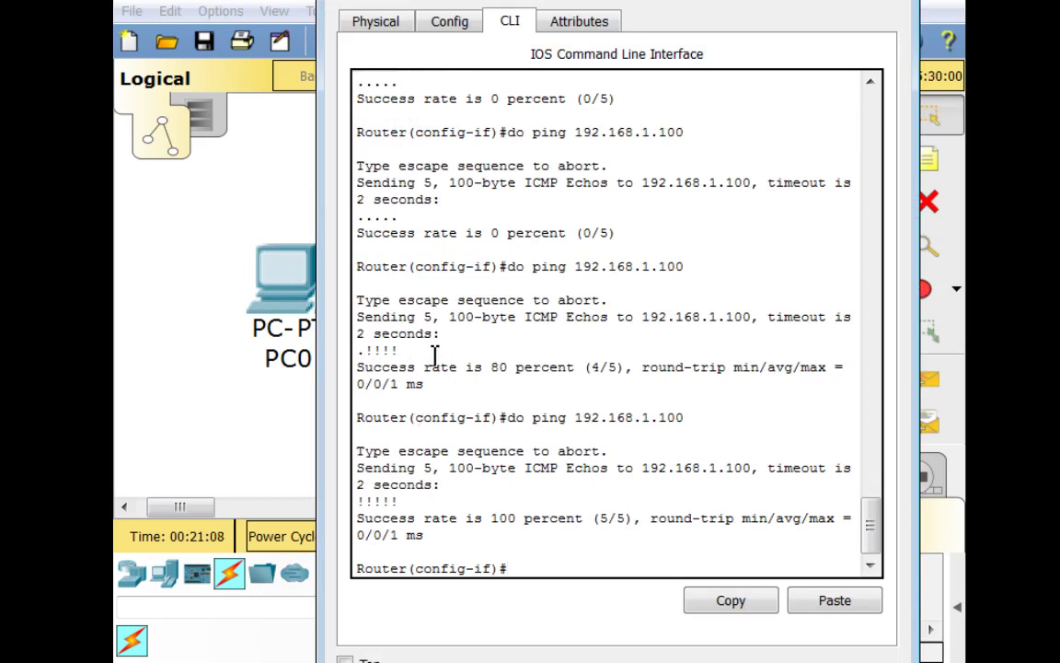
mouse_move(399, 351)
left_mouse_down()
mouse_move(357, 362)
mouse_move(399, 350)
left_mouse_up()
left_click(352, 414)
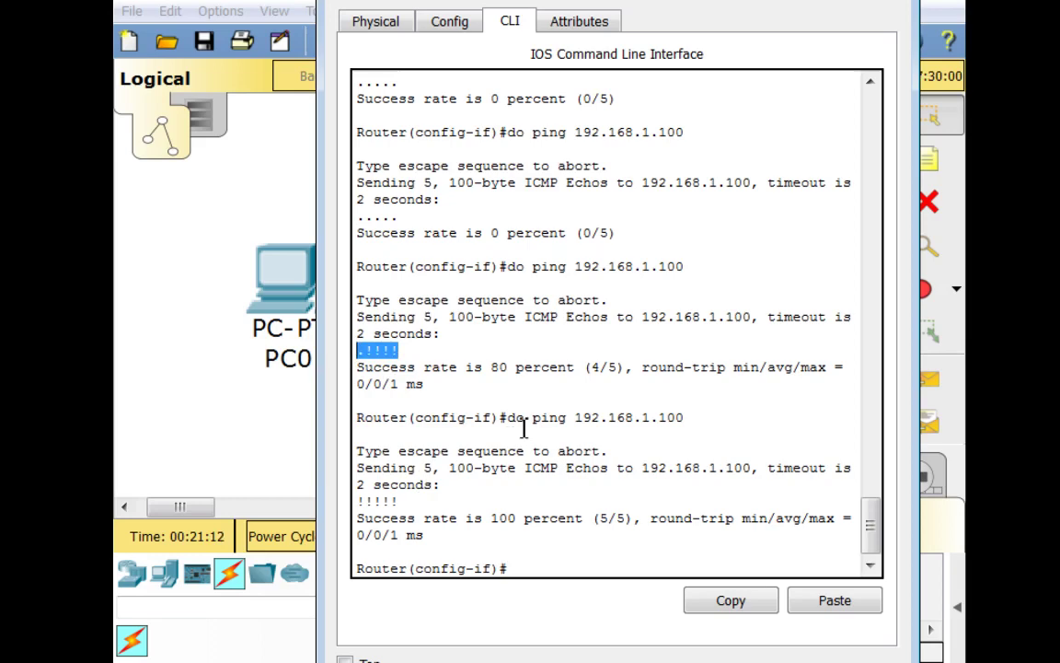
left_click(473, 381)
left_click_drag(355, 350, 364, 351)
left_click_drag(381, 350, 398, 351)
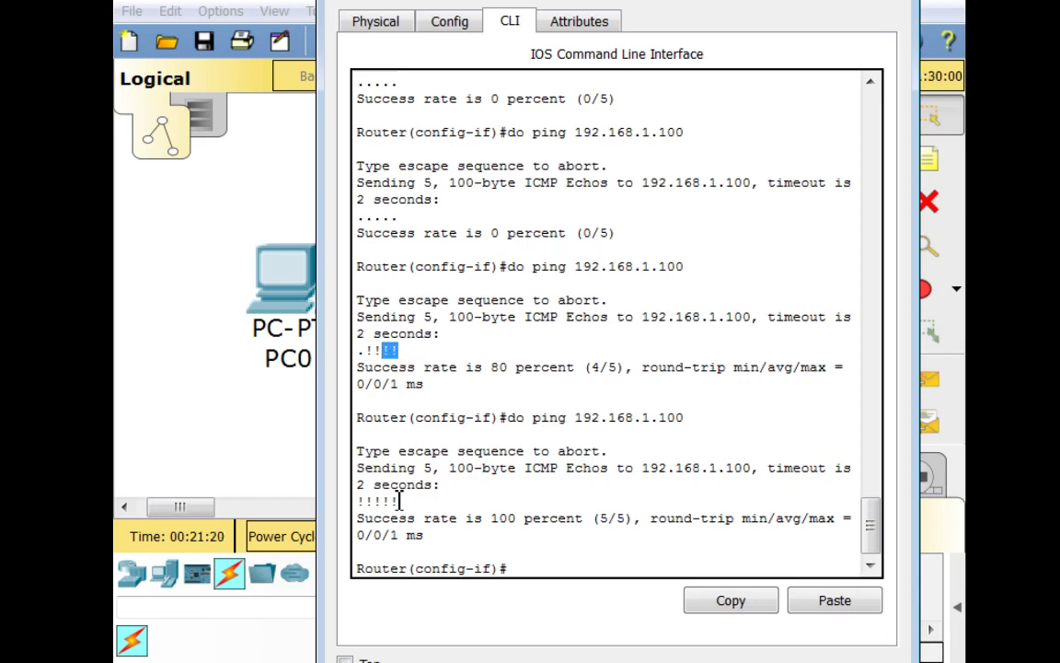
left_click(899, 2)
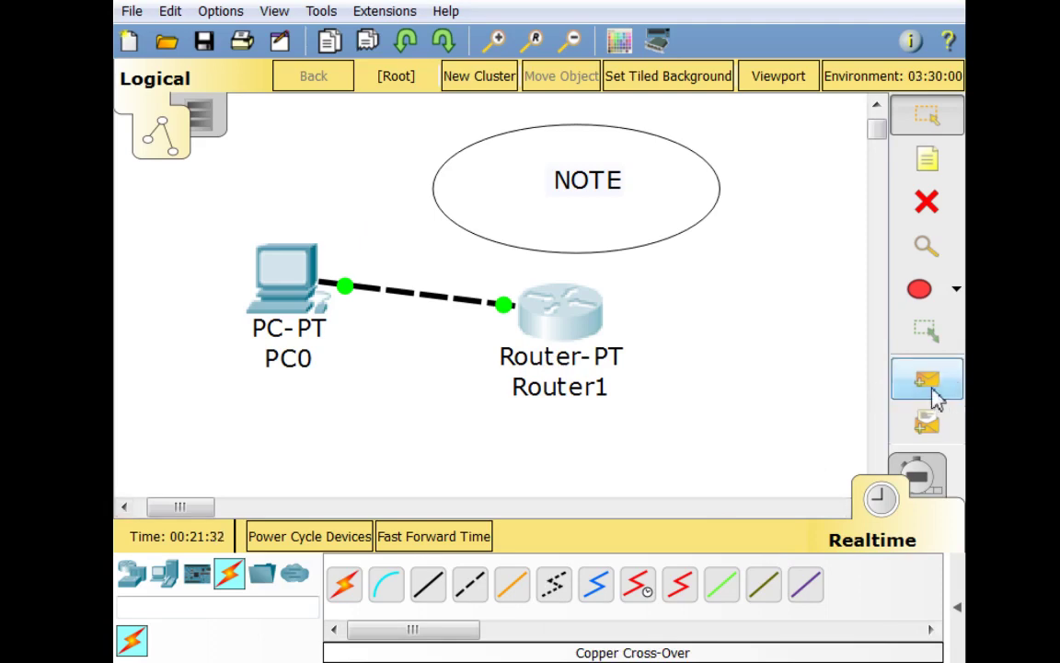
Send a simple PDU ping from Router1 to PC0, confirm it shows Successful, then delete the entry
left_click(934, 396)
left_click(557, 313)
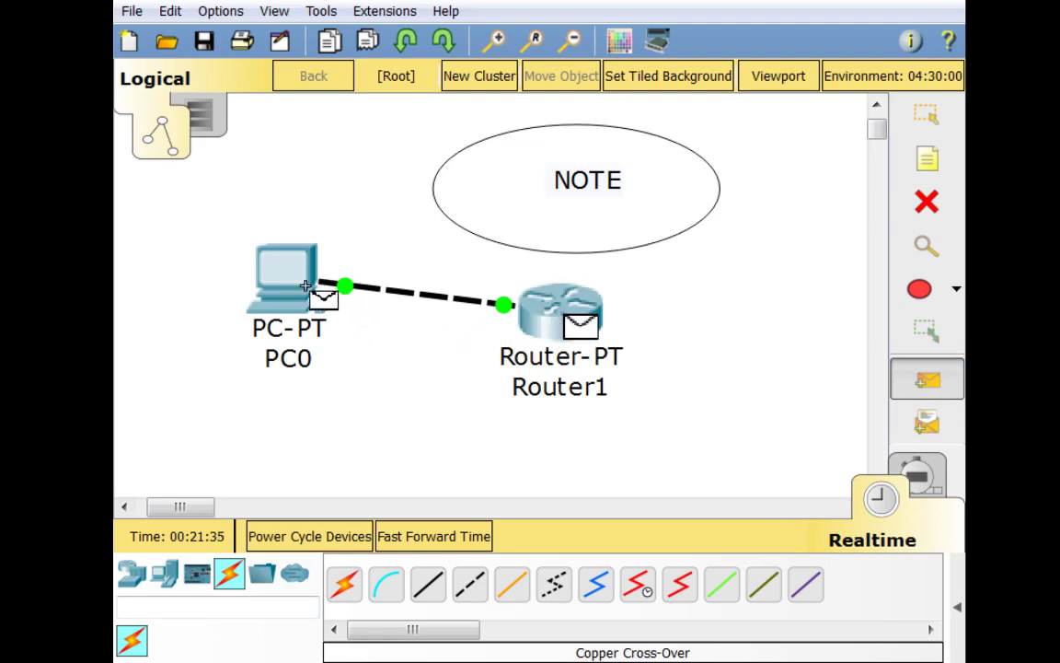
left_click(299, 283)
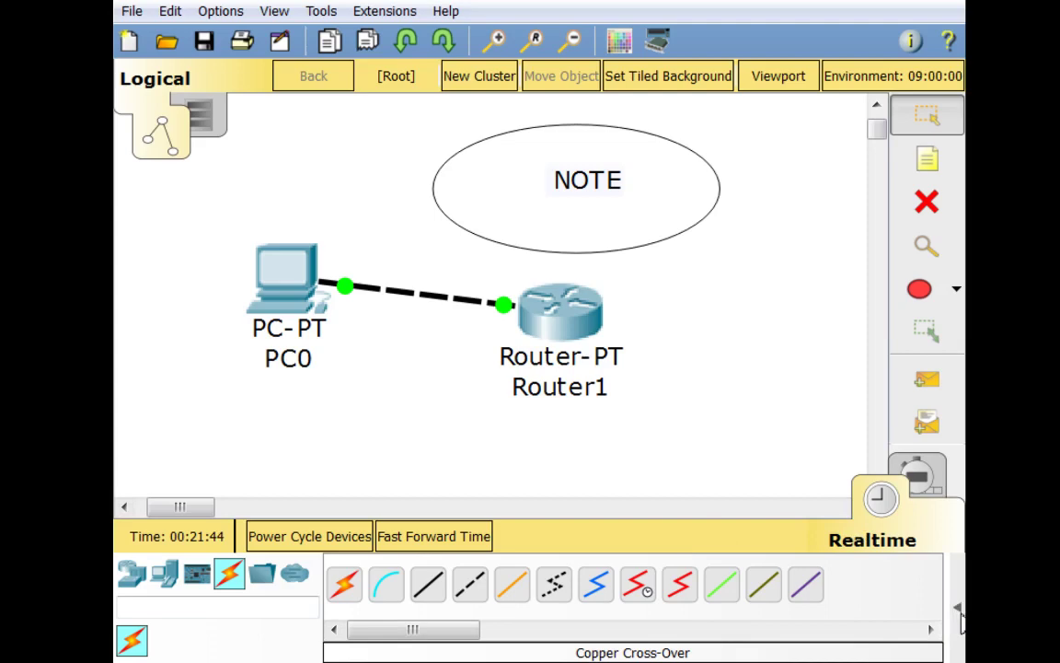
left_click(958, 611)
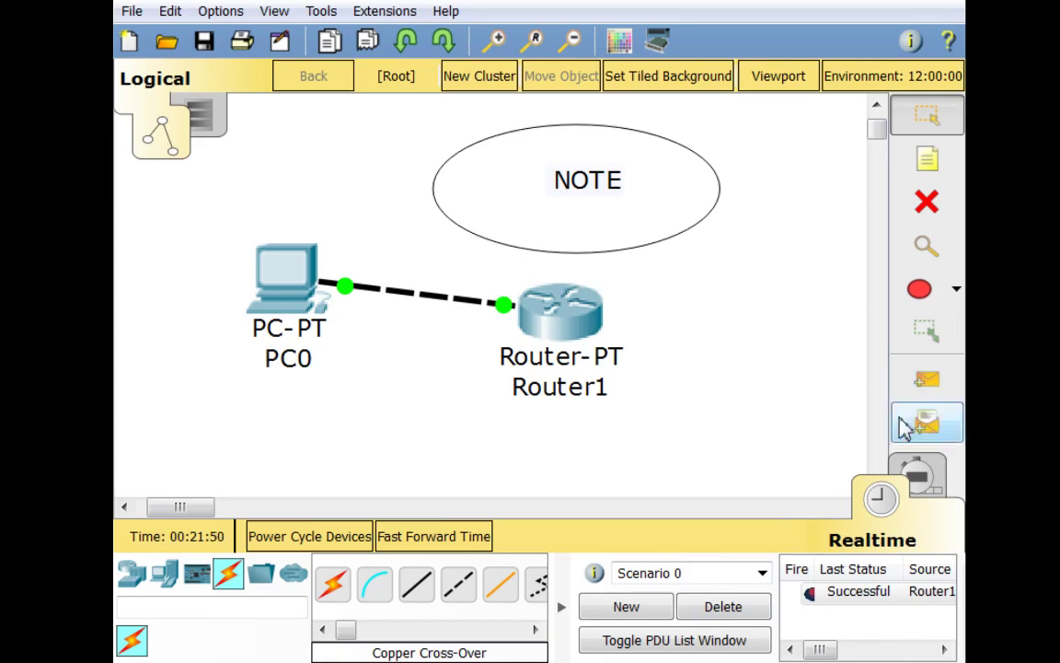
left_click(723, 608)
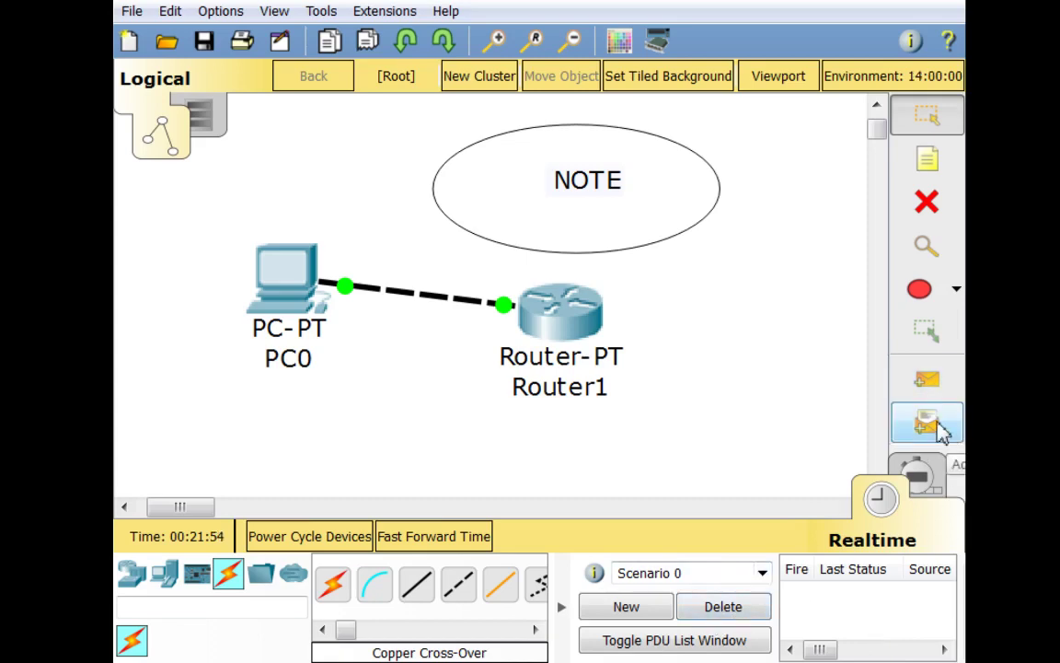
left_click(938, 430)
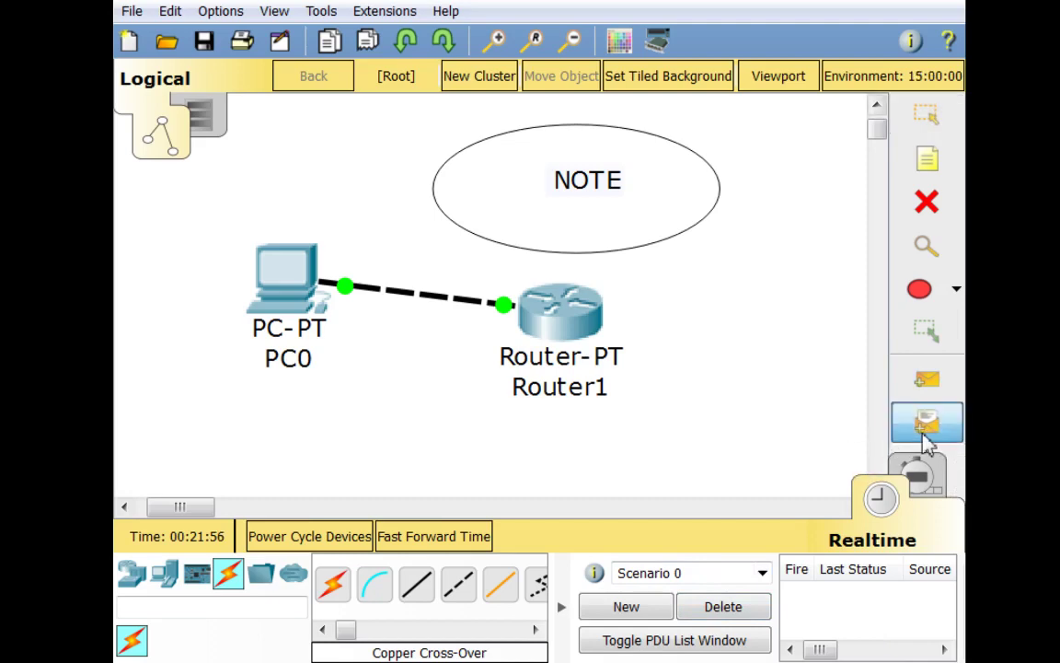
left_click(562, 302)
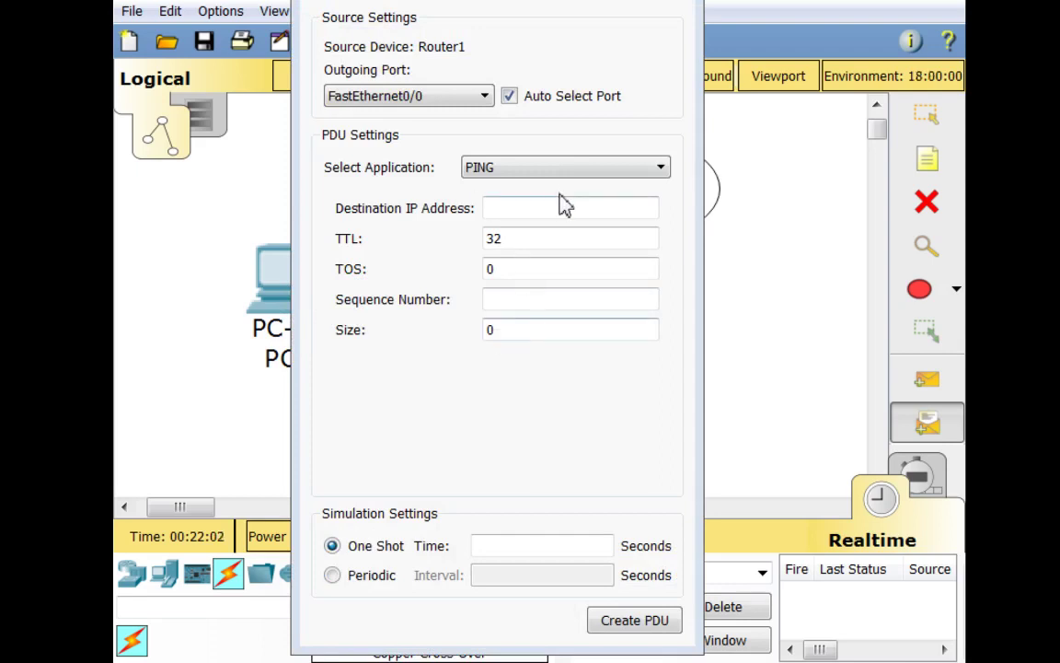
left_click(573, 169)
left_click(534, 188)
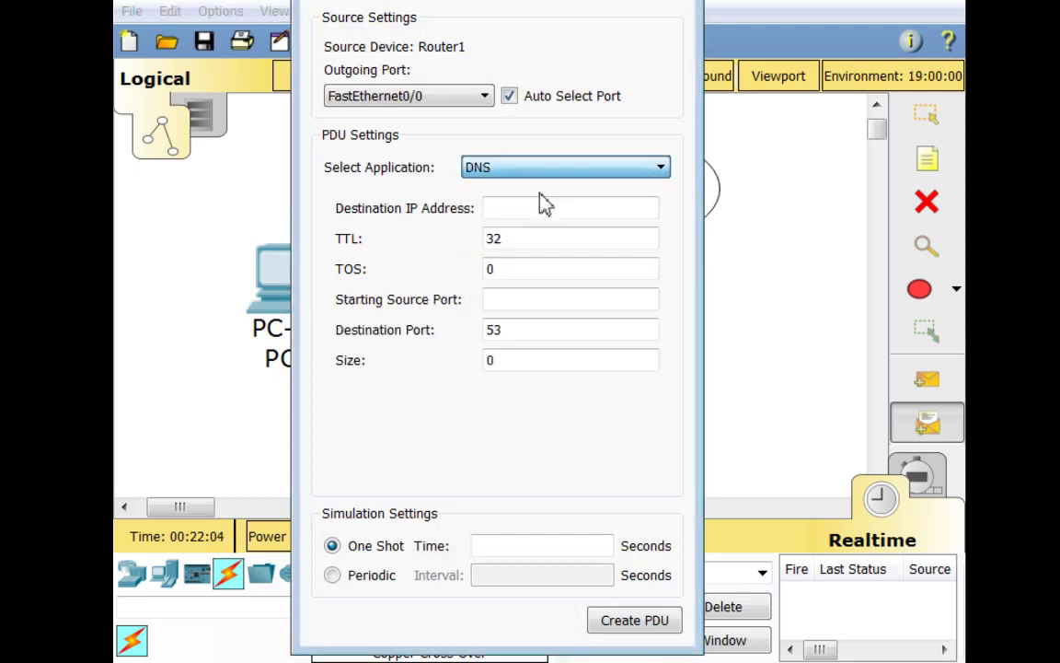
left_click(643, 167)
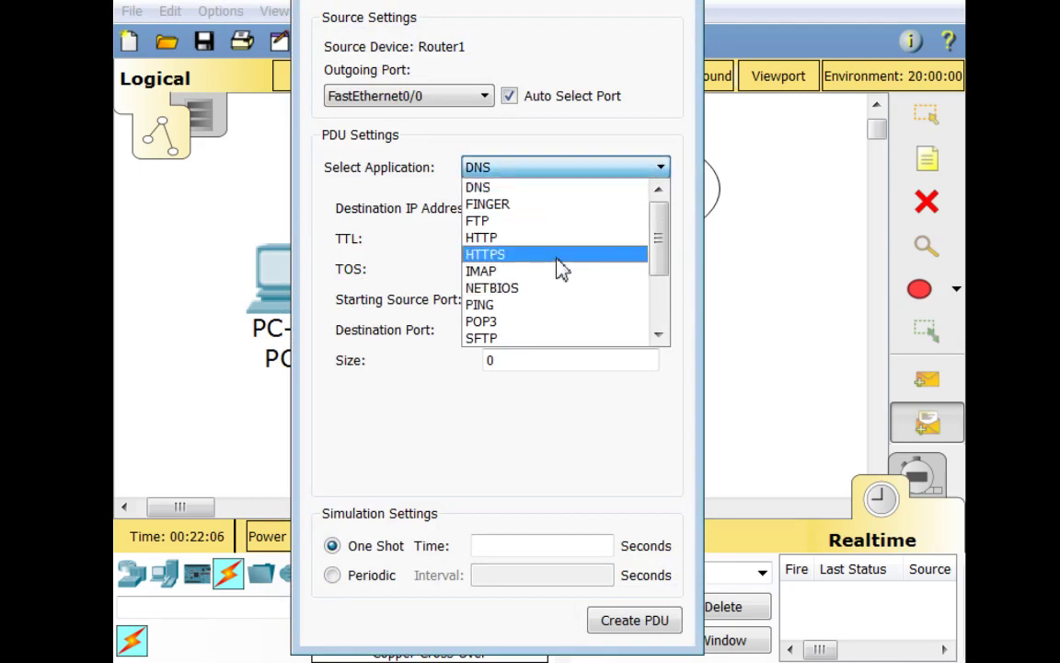
left_click(568, 237)
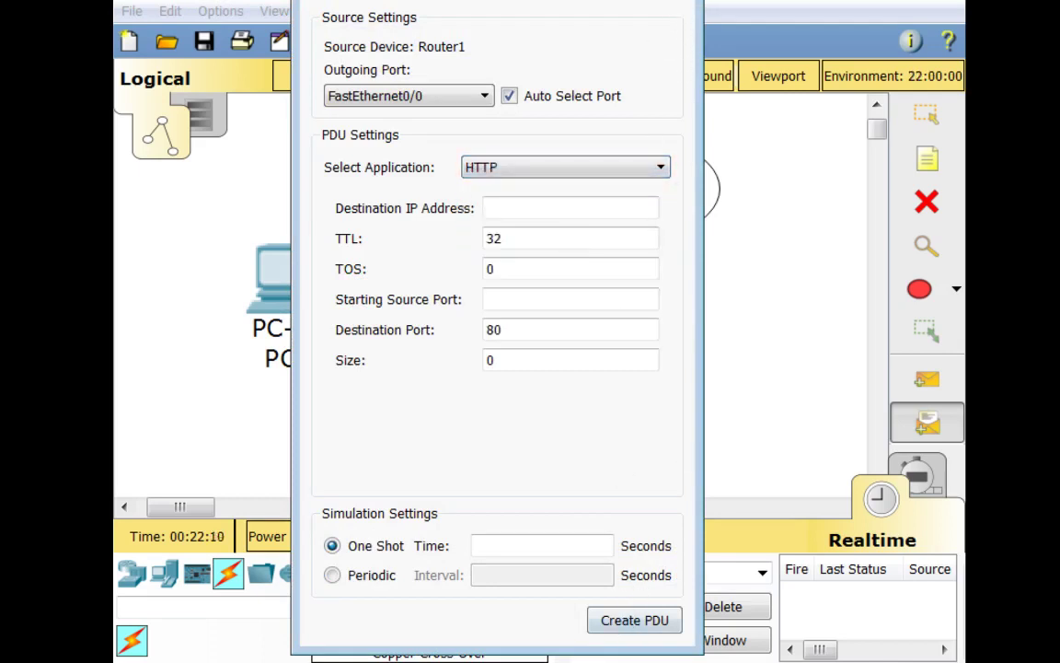
left_click(686, 4)
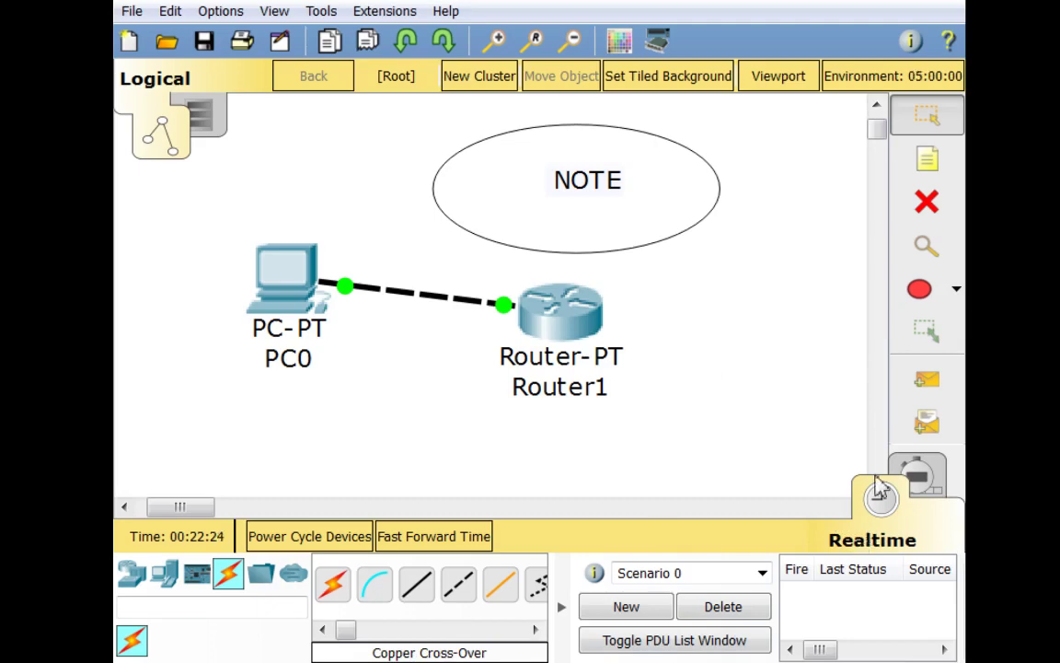
Repeat the simple PDU ping from Router1 to PC0, then switch to Simulation mode
left_click(926, 379)
left_click(326, 294)
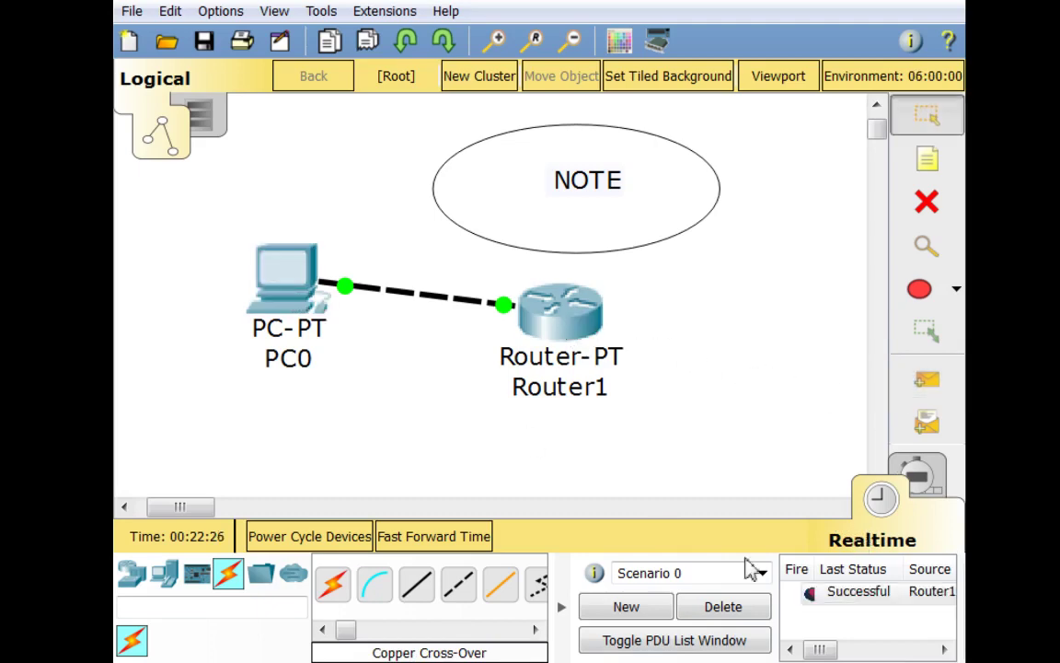
left_click(729, 615)
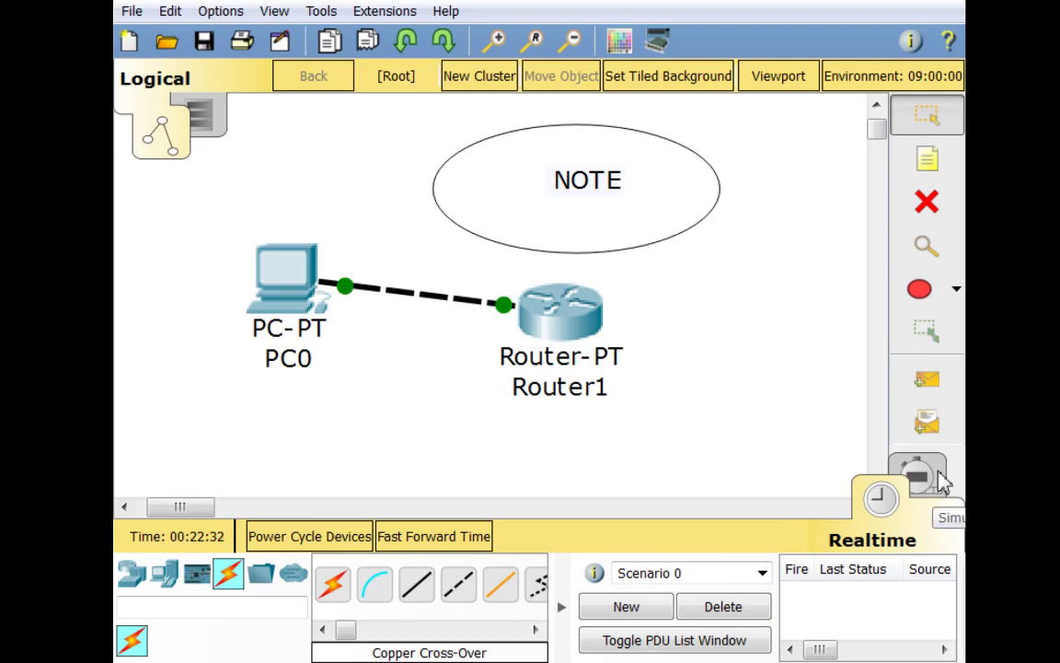
left_click(943, 480)
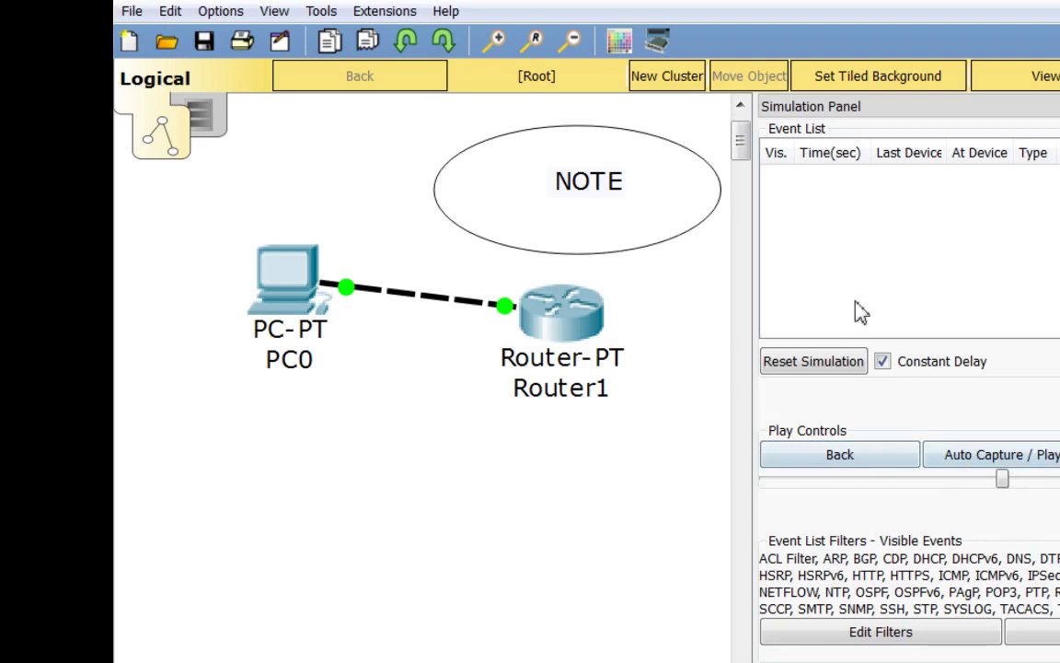
Create a simulated Router1-to-PC0 ping, advance it one step to PC0, and close the Simulation Panel
left_click(571, 342)
left_click(287, 279)
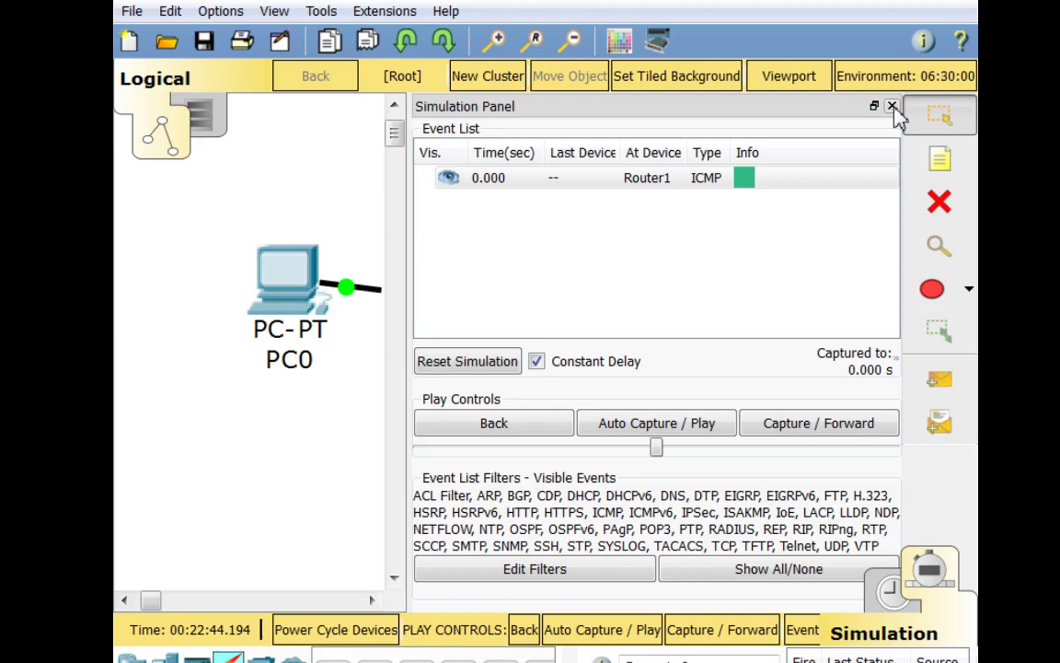
left_click(829, 422)
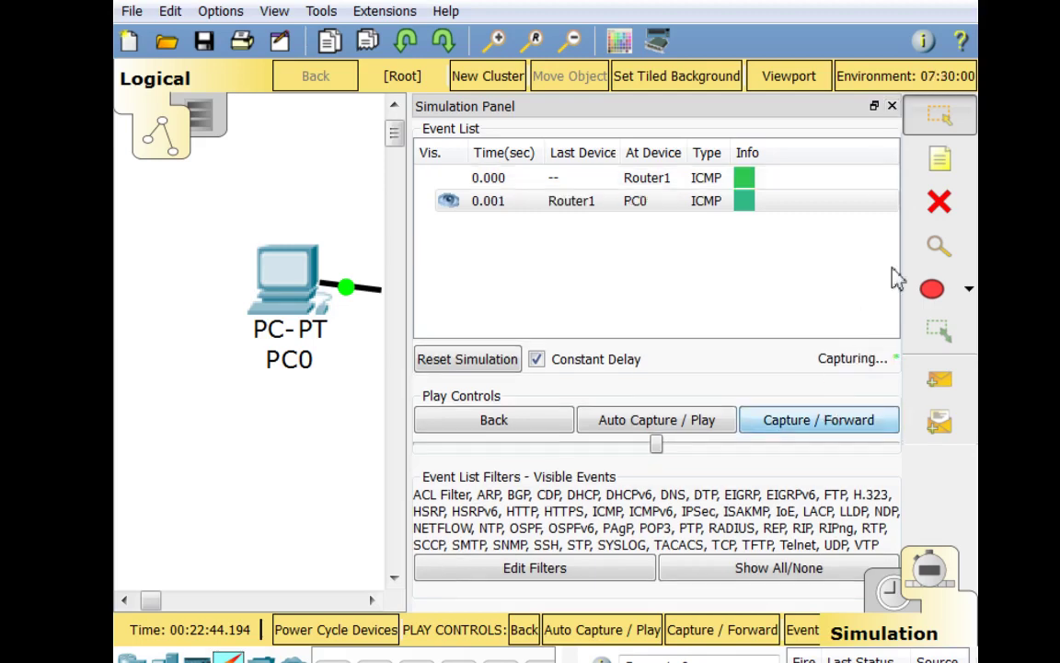
left_click(892, 107)
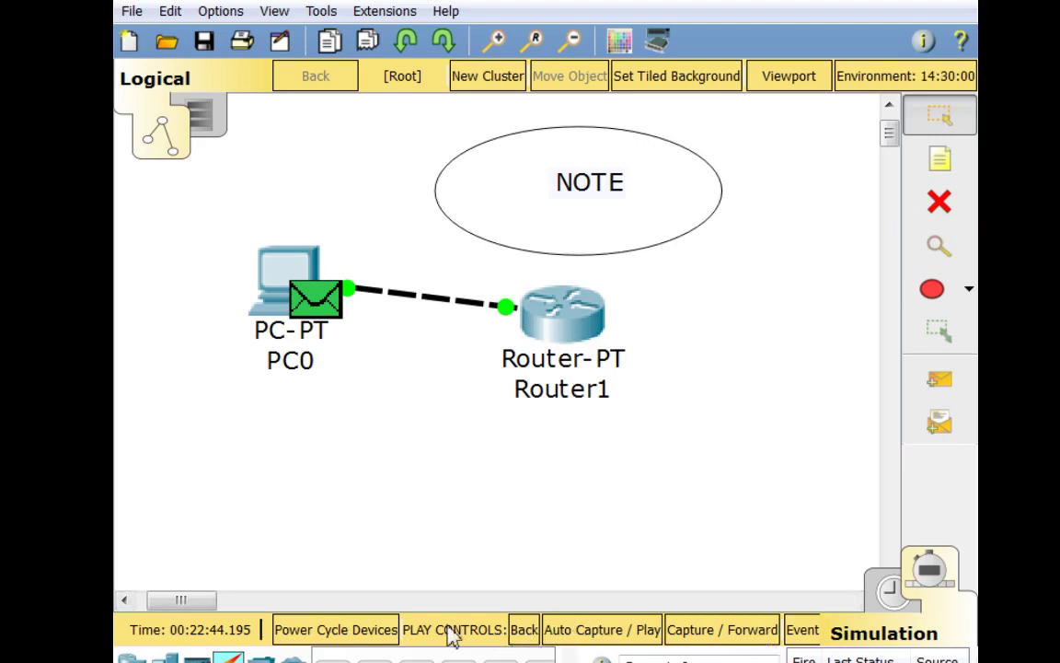
Play the simulation continuously so the ICMP reply returns from PC0 to Router1
left_click(599, 633)
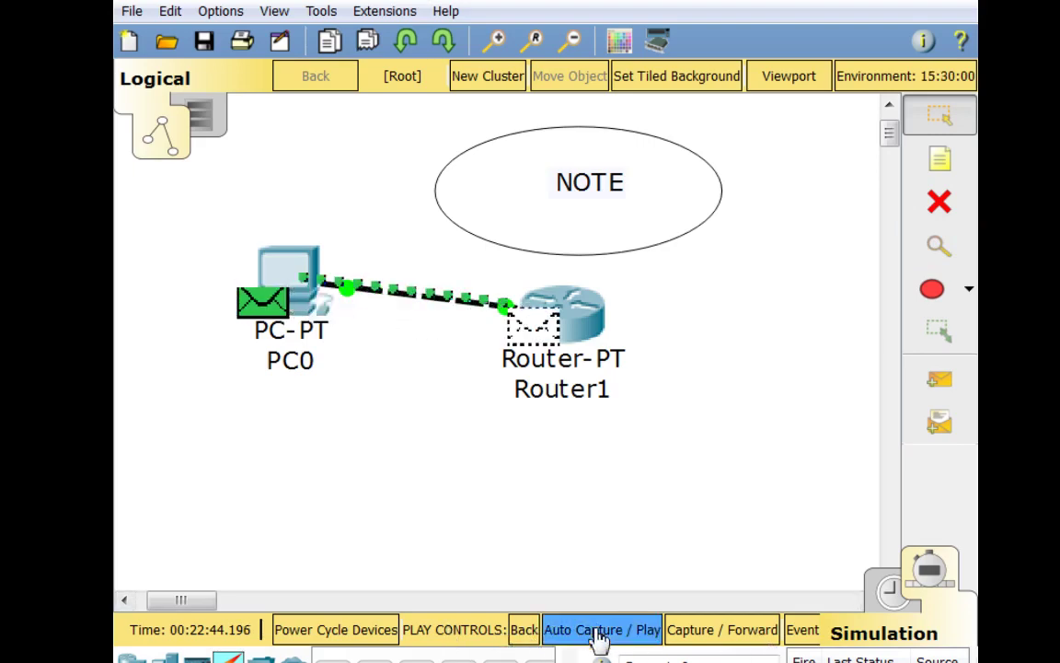